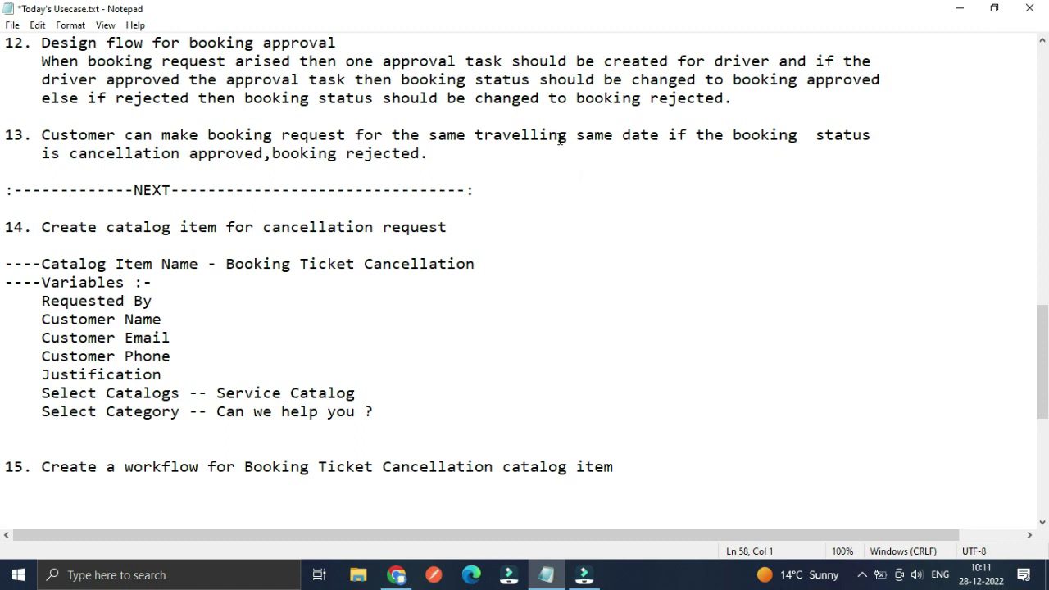
# - In item 13, delete the duplicate 'same' and replace the comma after 'approved' with 'or'
pyautogui.moveTo(616, 136); pyautogui.dragTo(579, 138)
pyautogui.press('Delete')
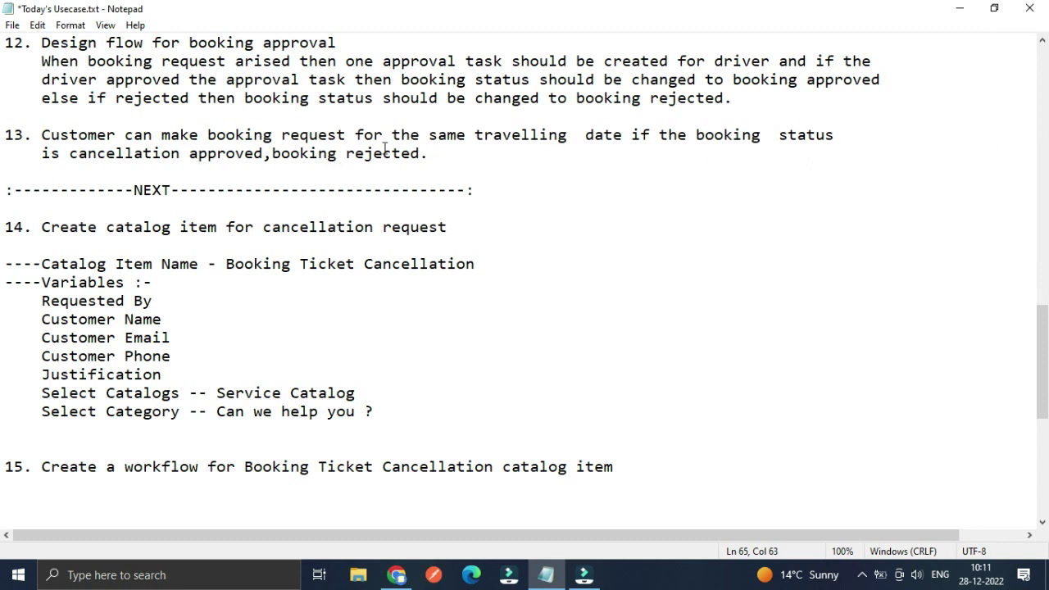
pyautogui.click(272, 153)
pyautogui.press('BackSpace')
pyautogui.write('or')
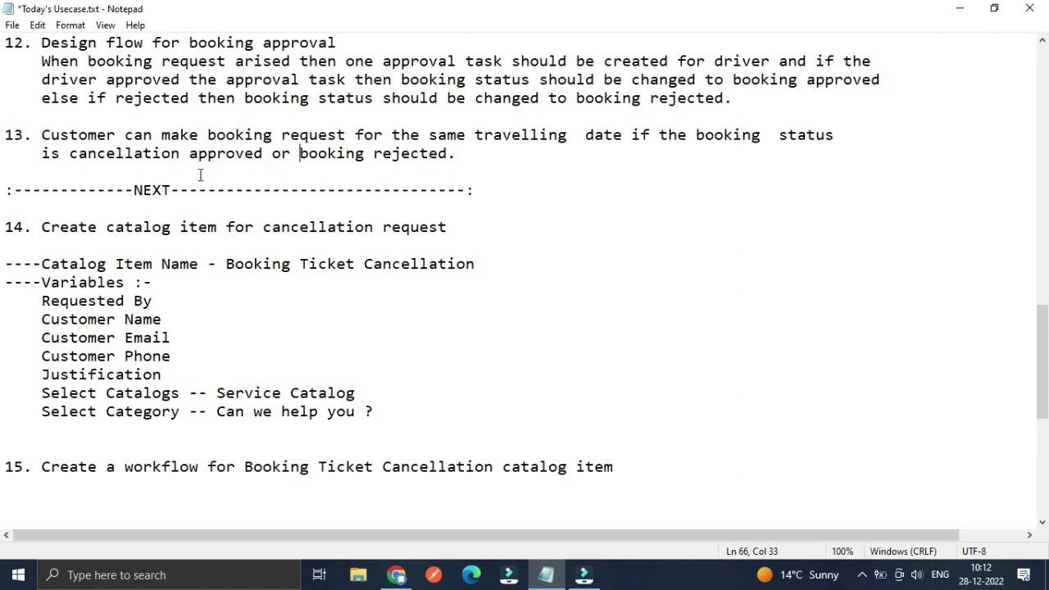
pyautogui.click(477, 164)
pyautogui.click(397, 574)
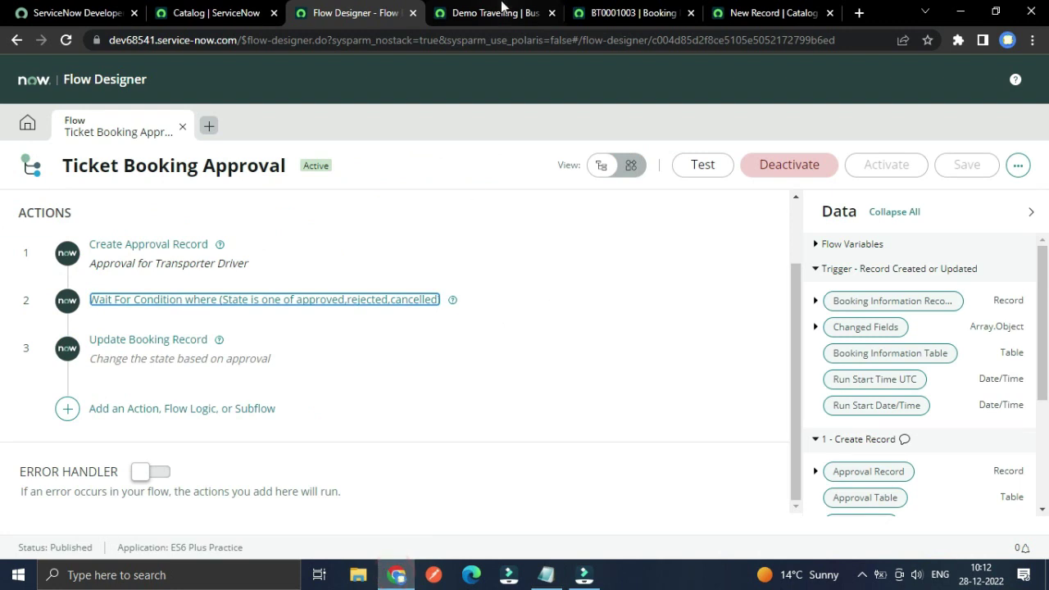
pyautogui.click(500, 12)
pyautogui.scroll(2, 345, 324)
pyautogui.scroll(-2, 347, 326)
pyautogui.scroll(1, 347, 325)
pyautogui.scroll(-2, 347, 326)
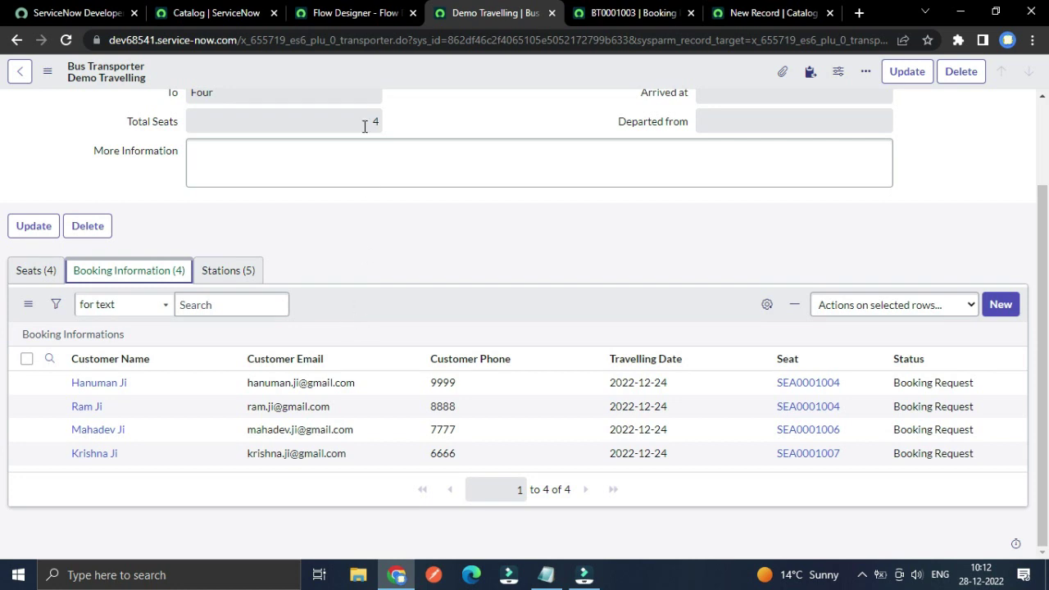
pyautogui.click(544, 574)
pyautogui.click(397, 574)
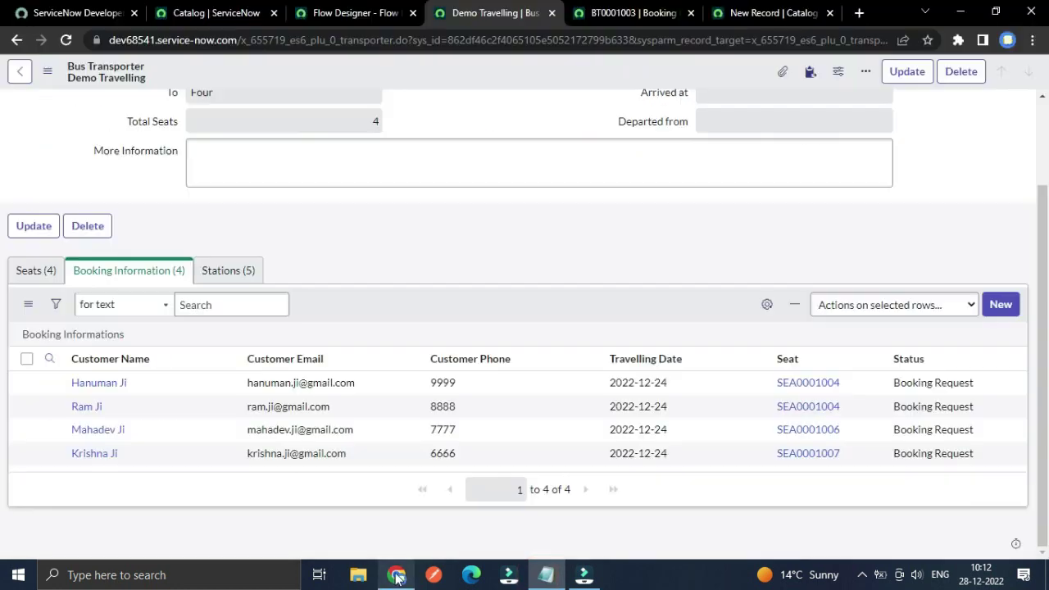
pyautogui.click(353, 12)
pyautogui.click(239, 10)
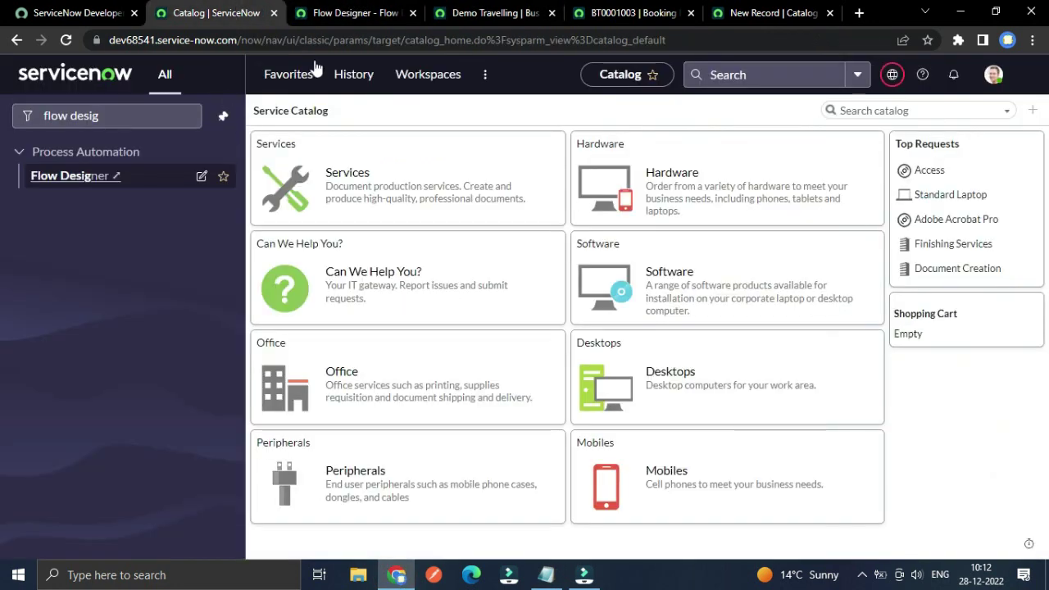
pyautogui.click(354, 12)
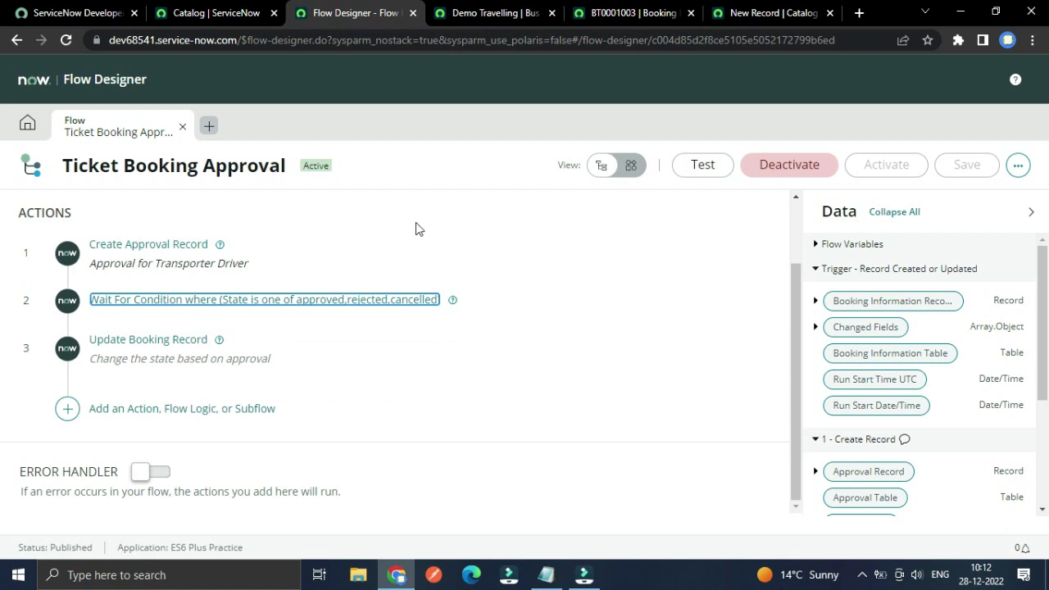
pyautogui.click(217, 12)
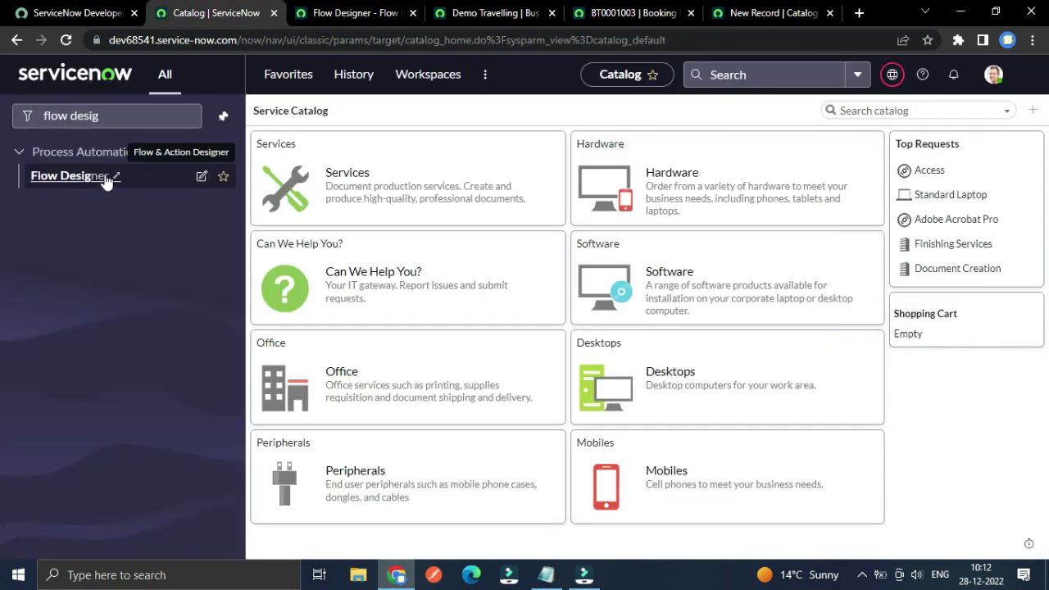
pyautogui.click(382, 11)
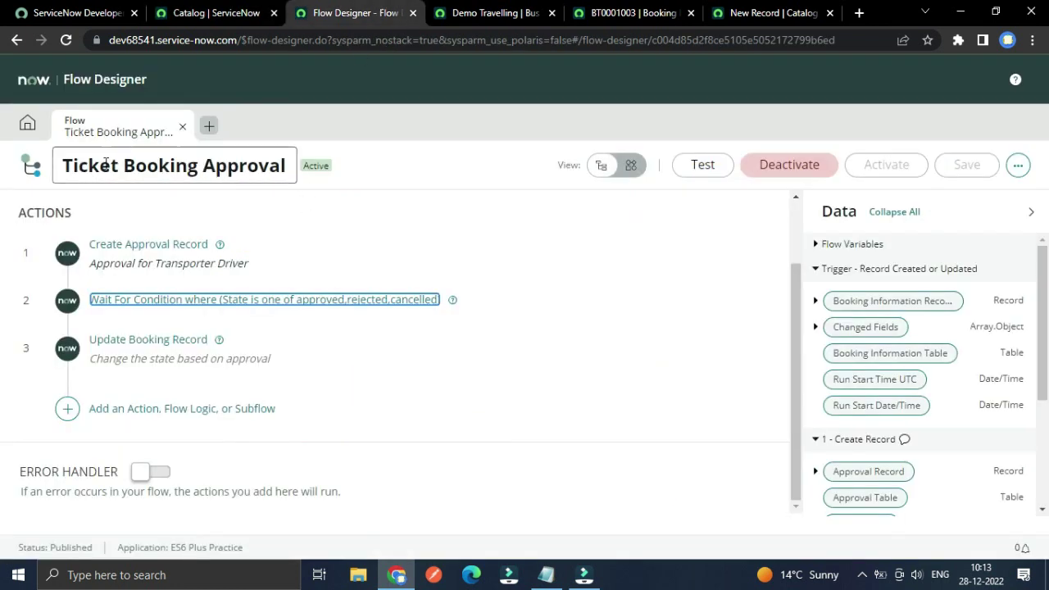
pyautogui.click(27, 125)
pyautogui.click(82, 125)
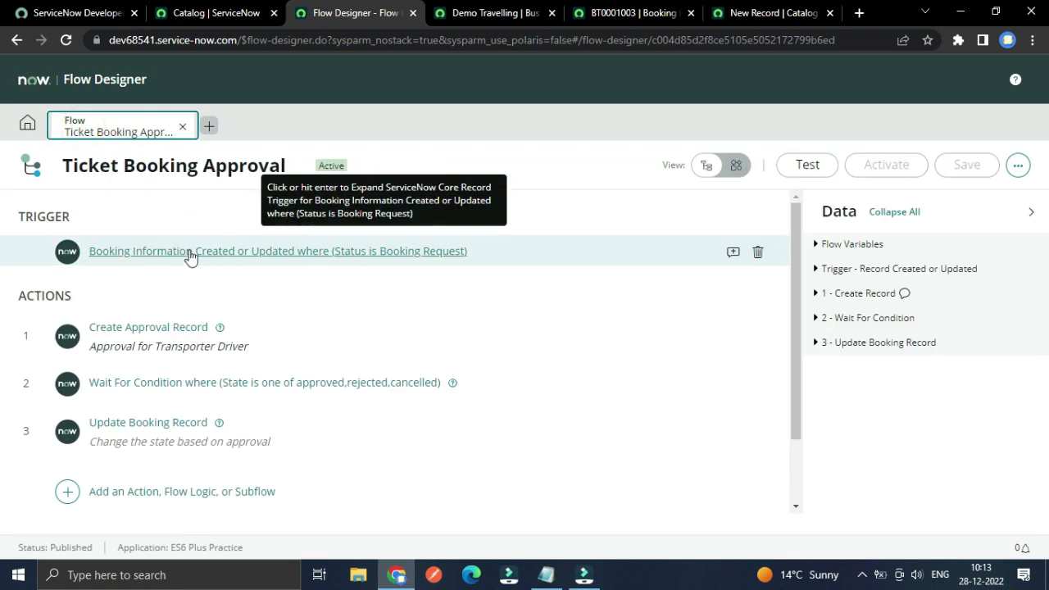
pyautogui.scroll(-2, 398, 235)
pyautogui.scroll(2, 332, 279)
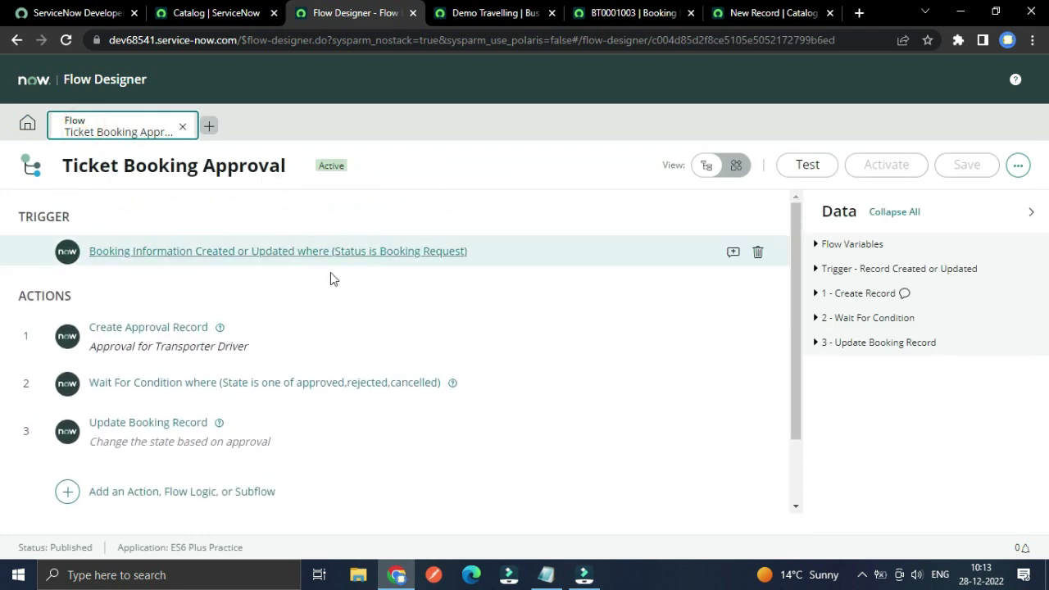
pyautogui.click(157, 259)
pyautogui.scroll(-1, 62, 301)
pyautogui.scroll(1, 62, 300)
pyautogui.click(62, 300)
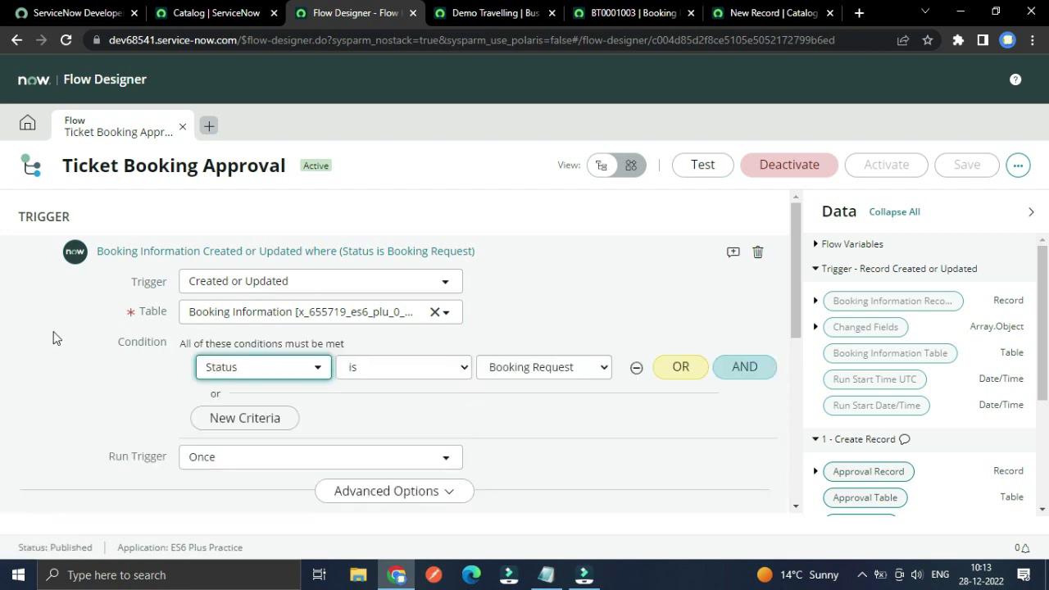
pyautogui.click(35, 352)
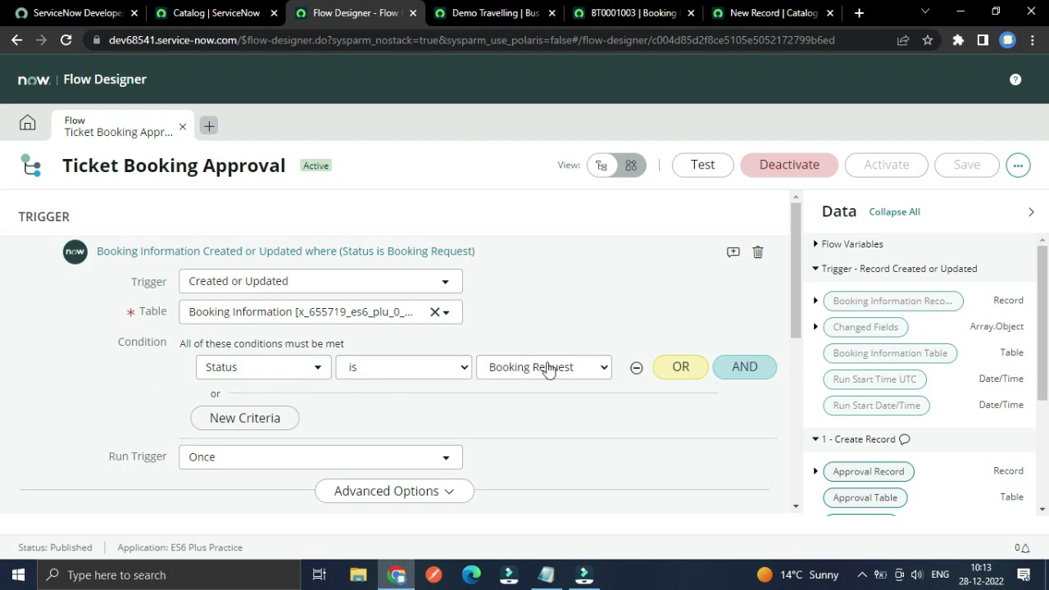
pyautogui.scroll(-2, 534, 379)
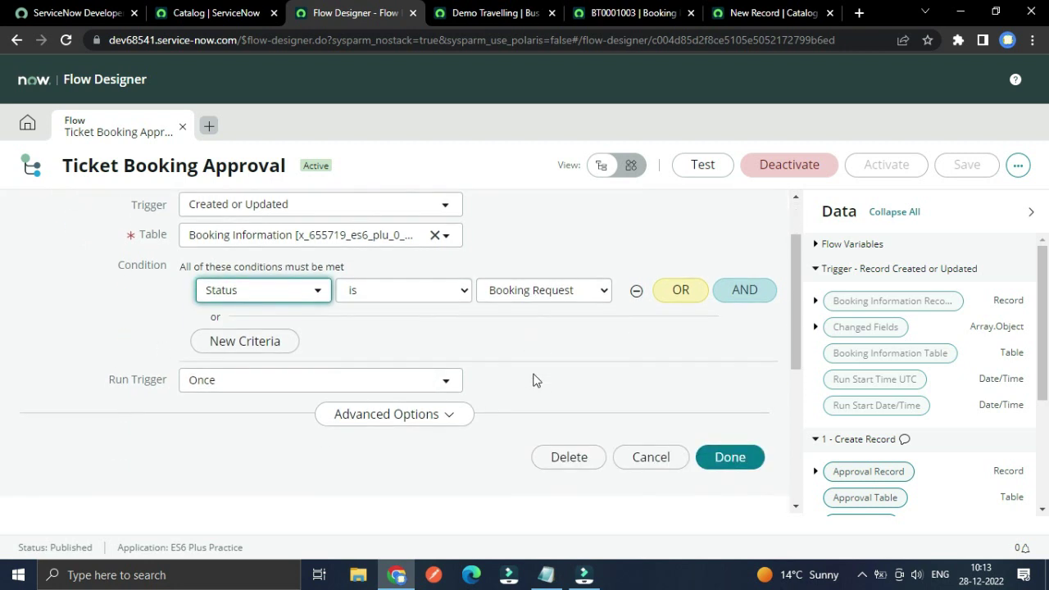
pyautogui.click(740, 388)
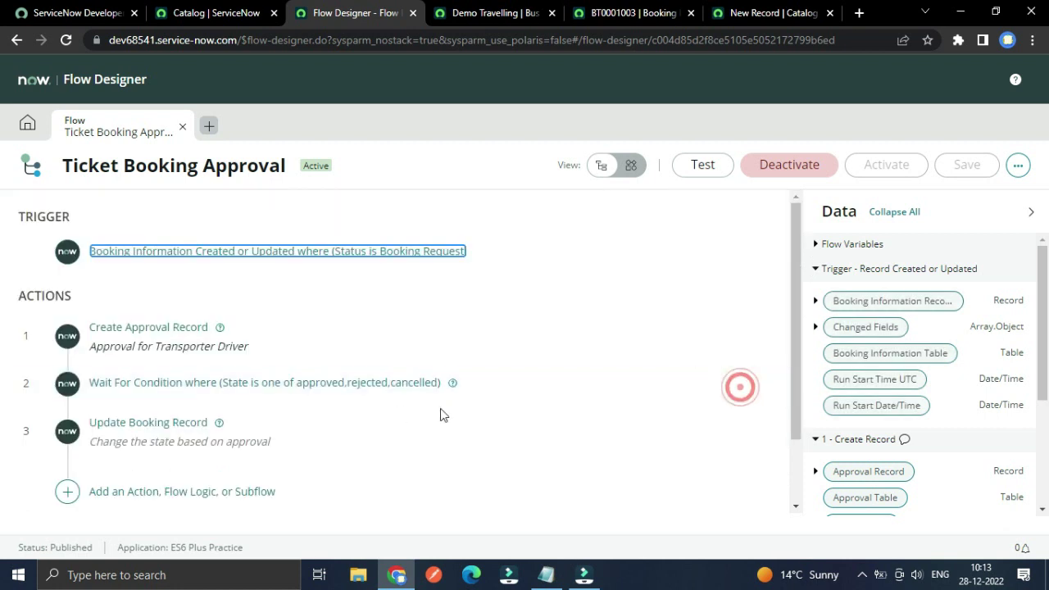
# - Expand Create Approval Record and check State Requested, Approval for the booking, Approver the driver
pyautogui.click(135, 332)
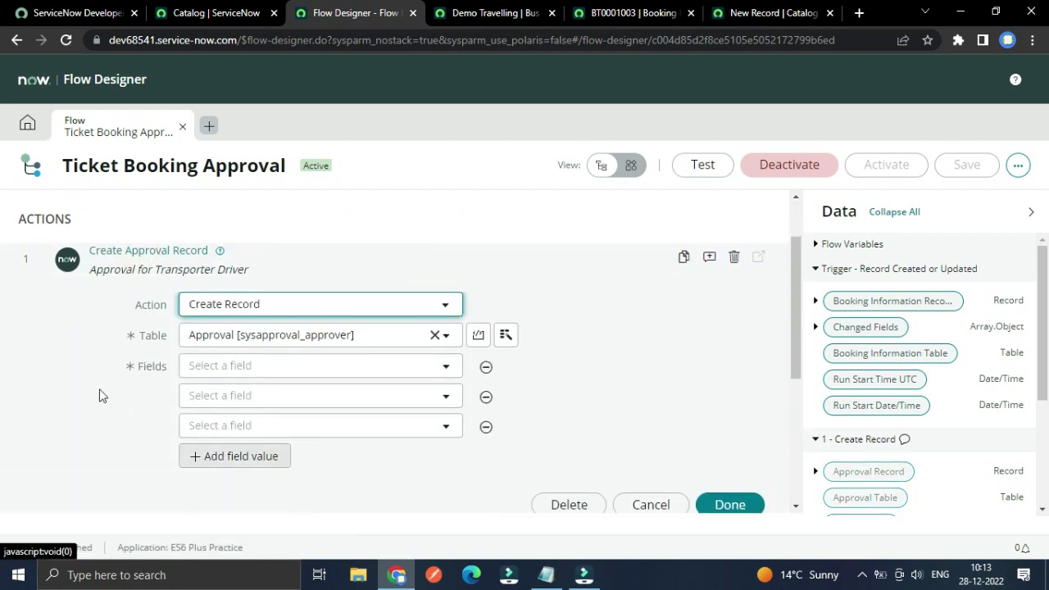
pyautogui.click(41, 382)
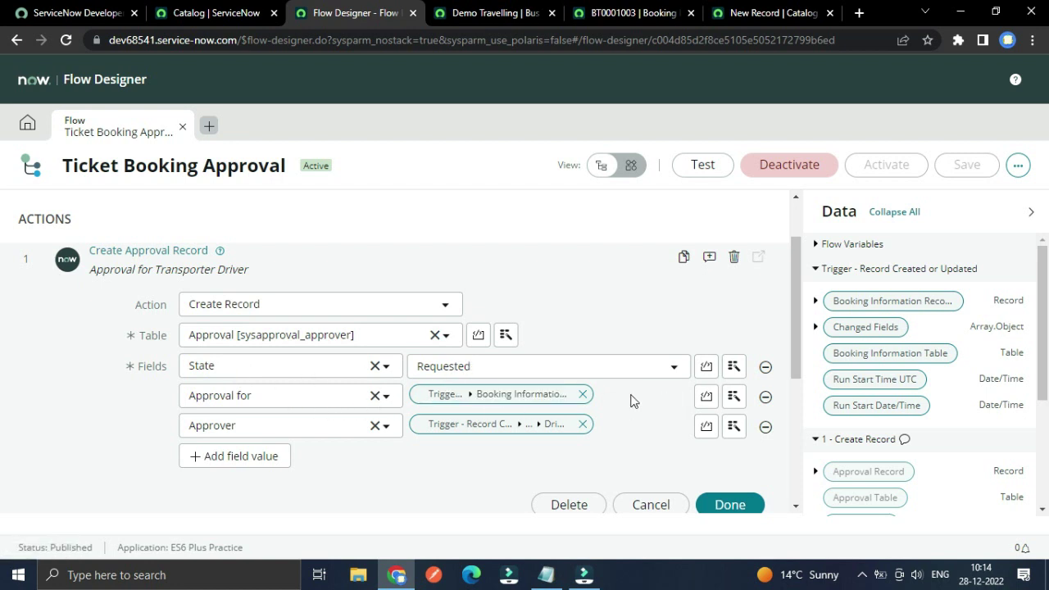
pyautogui.scroll(1, 631, 400)
pyautogui.scroll(-1, 375, 359)
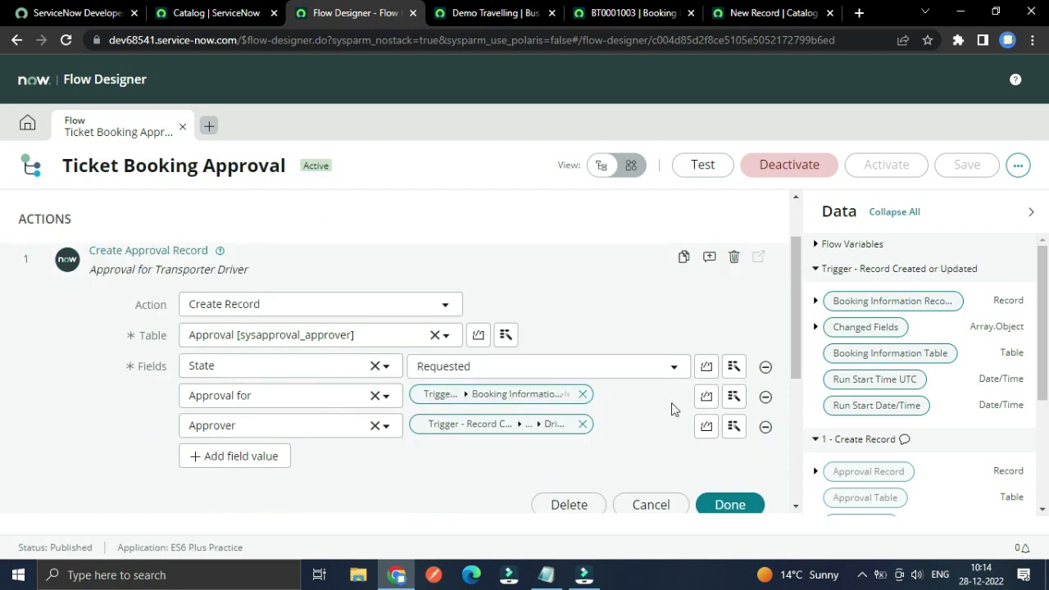
pyautogui.click(733, 398)
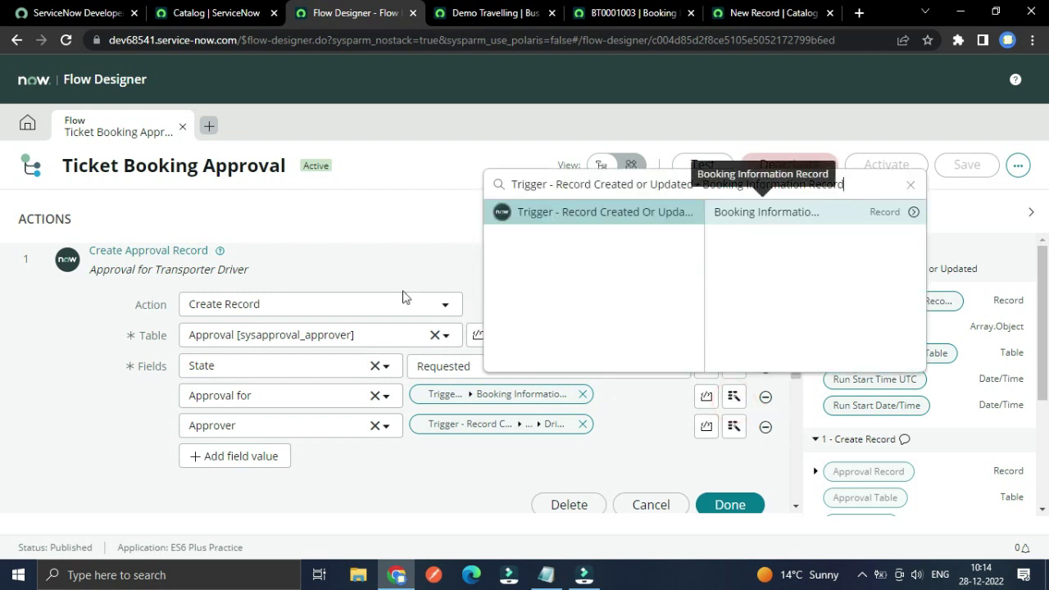
pyautogui.click(361, 229)
pyautogui.scroll(2, 333, 298)
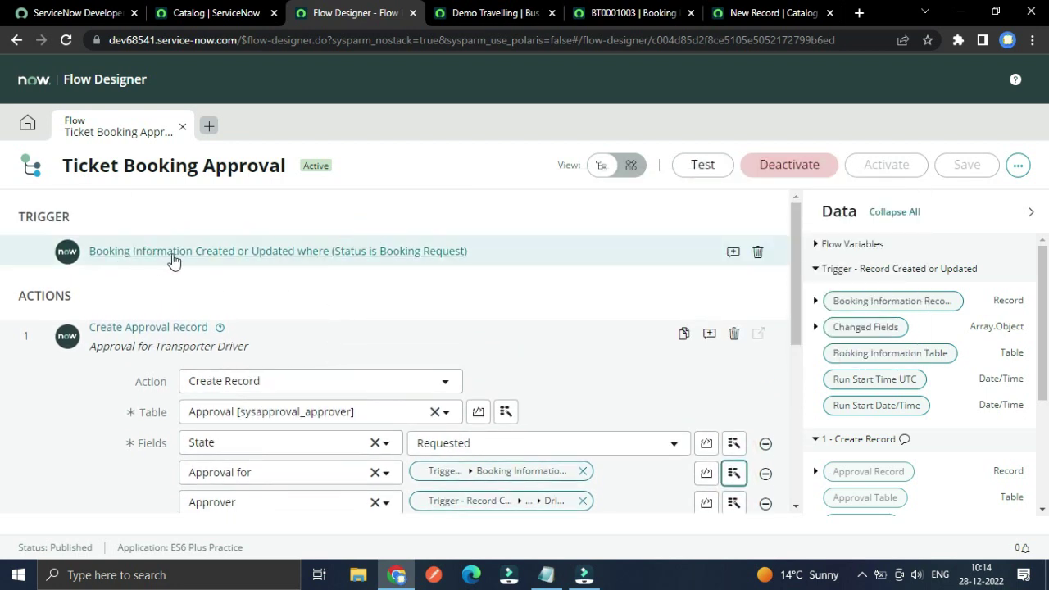
pyautogui.scroll(-2, 246, 287)
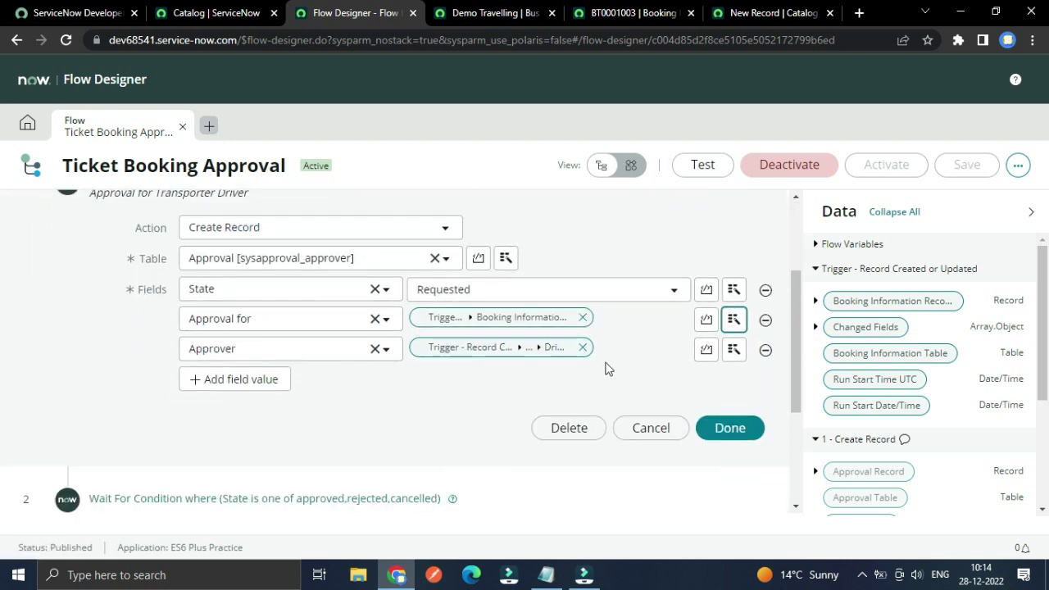
pyautogui.scroll(2, 562, 403)
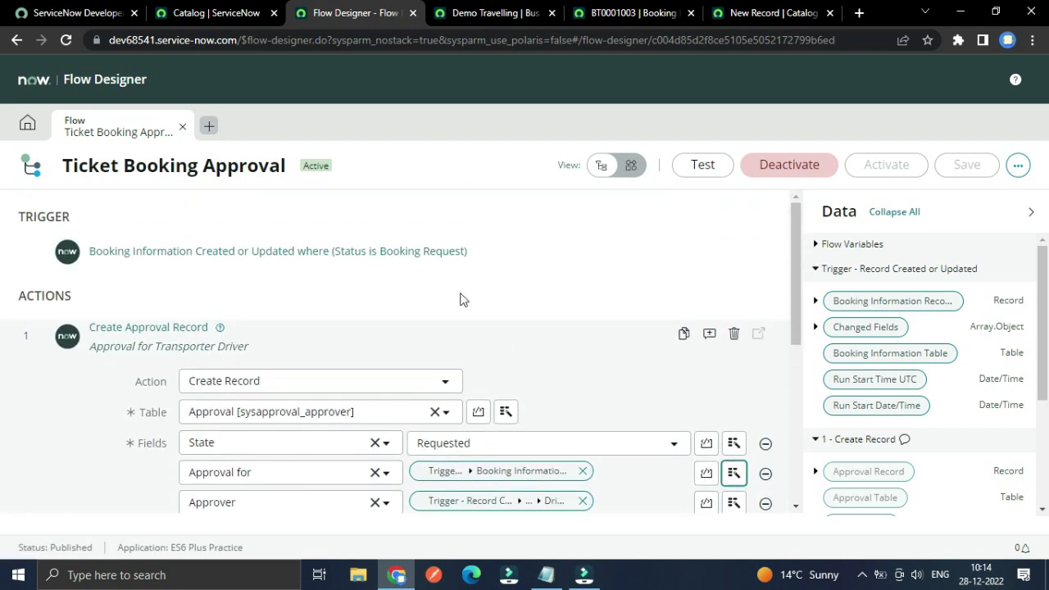
# - Compare the Demo Travelling transporter record and its seats list against the flow
pyautogui.click(482, 12)
pyautogui.scroll(2, 255, 246)
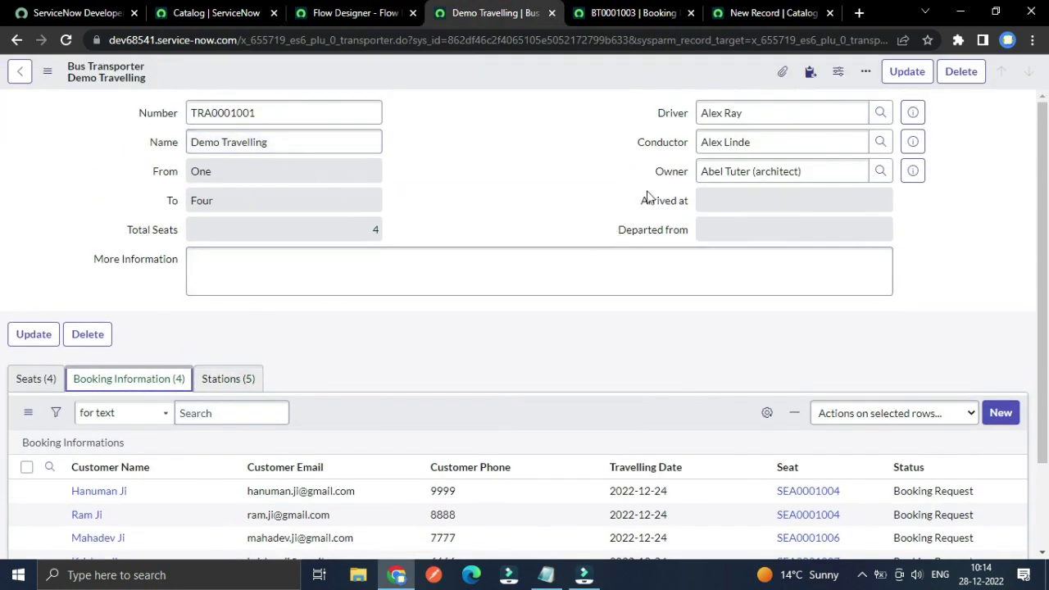
pyautogui.click(354, 12)
pyautogui.scroll(-2, 515, 308)
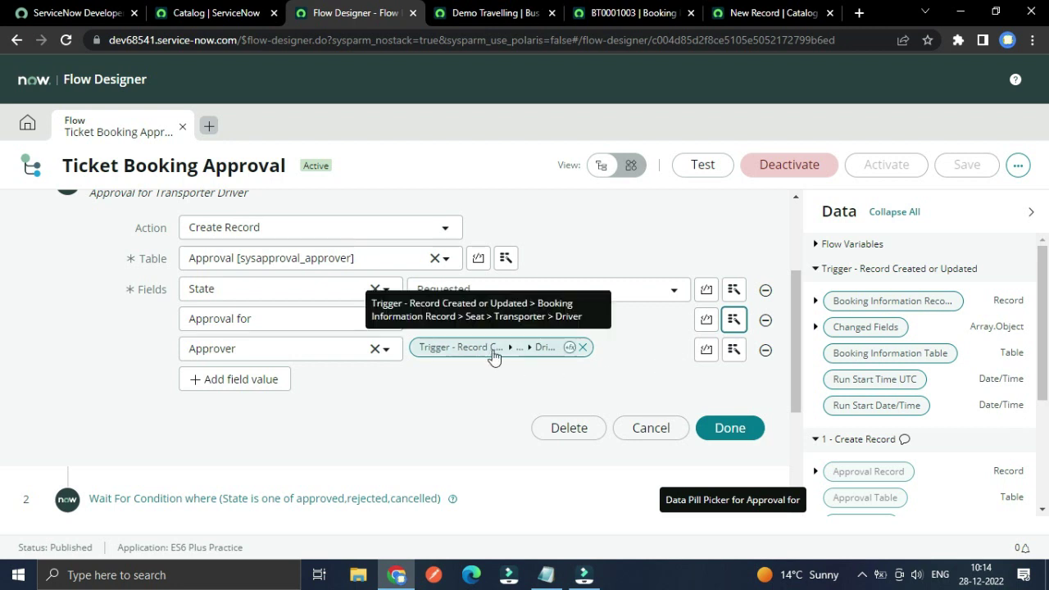
pyautogui.click(472, 13)
pyautogui.scroll(-2, 325, 402)
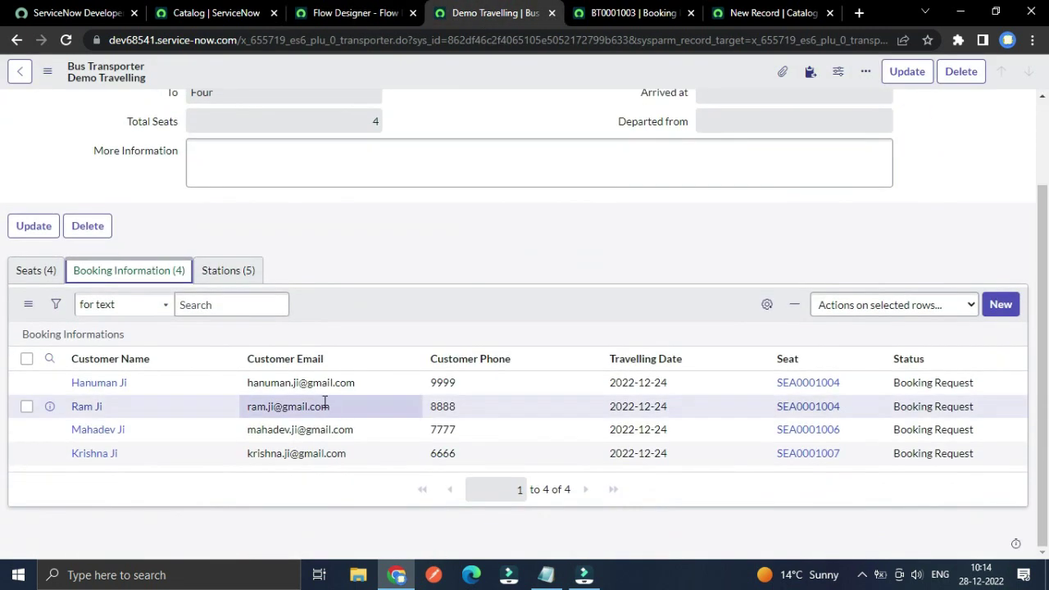
pyautogui.click(30, 271)
pyautogui.click(111, 273)
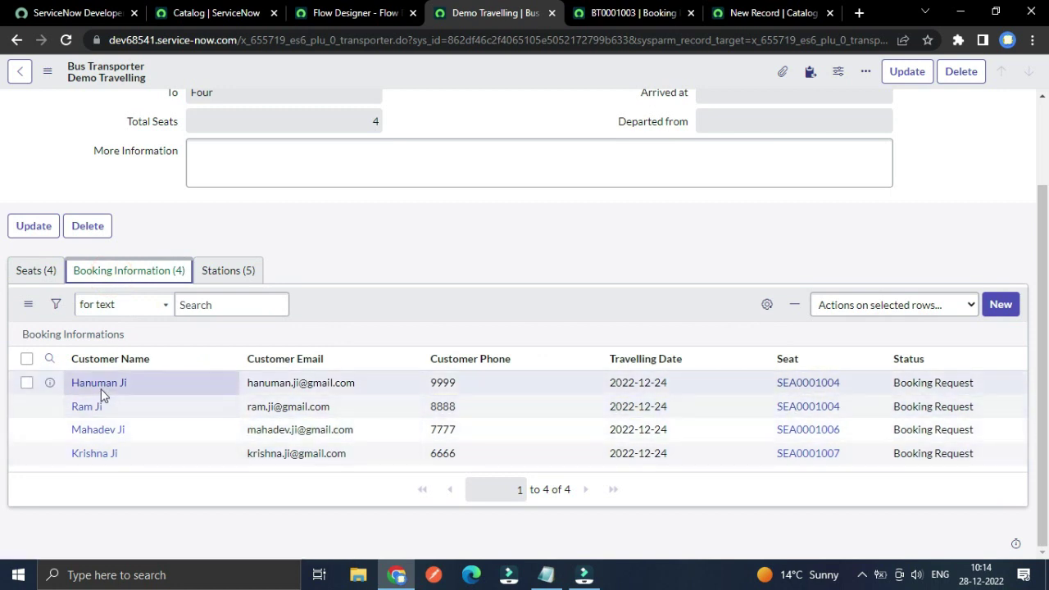
# - Confirm Demo Travelling's four bookings are all still Booking Request, then return to the flow
pyautogui.scroll(1, 792, 391)
pyautogui.scroll(-1, 780, 386)
pyautogui.scroll(1, 779, 386)
pyautogui.scroll(-1, 780, 389)
pyautogui.scroll(-1, 781, 390)
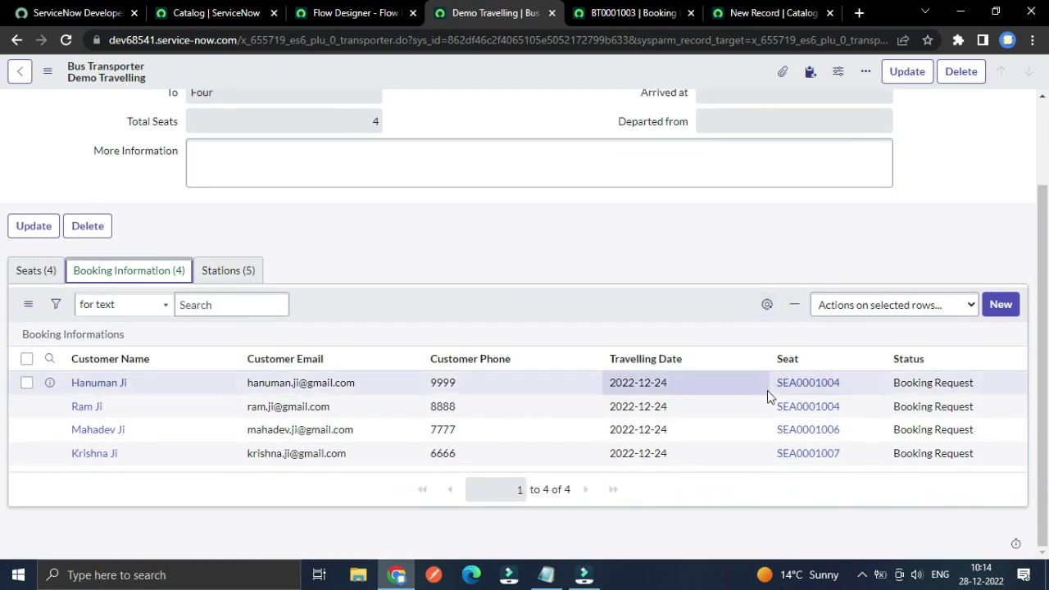
pyautogui.scroll(1, 768, 389)
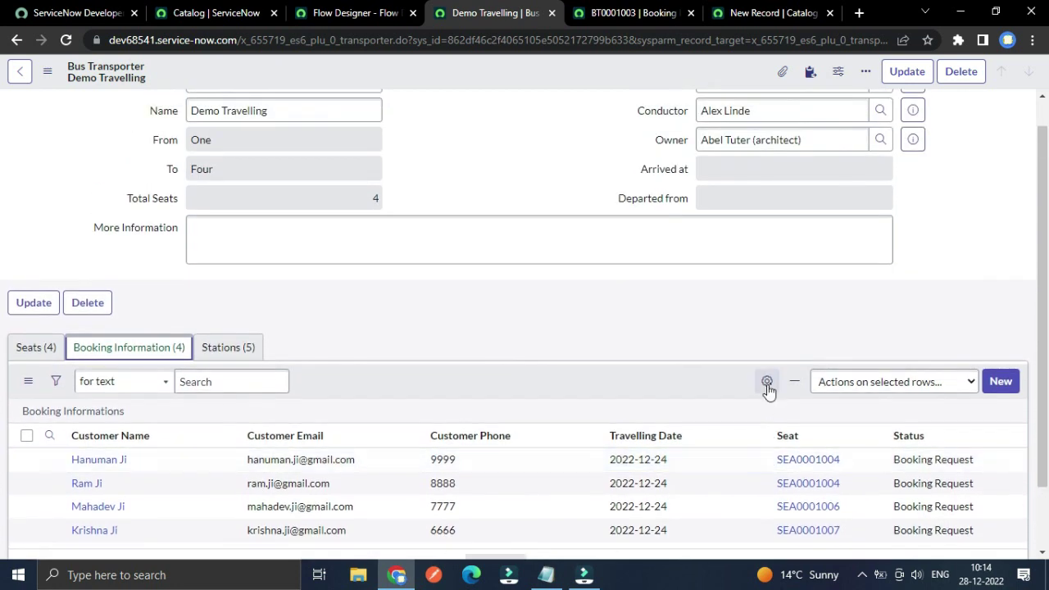
pyautogui.scroll(1, 629, 361)
pyautogui.scroll(-2, 300, 370)
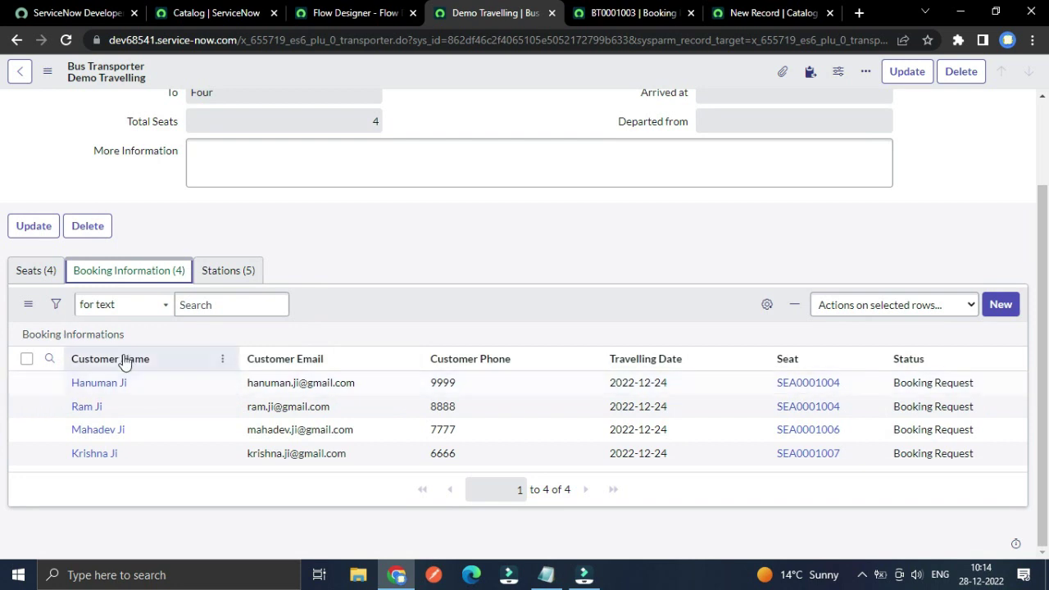
pyautogui.scroll(2, 156, 391)
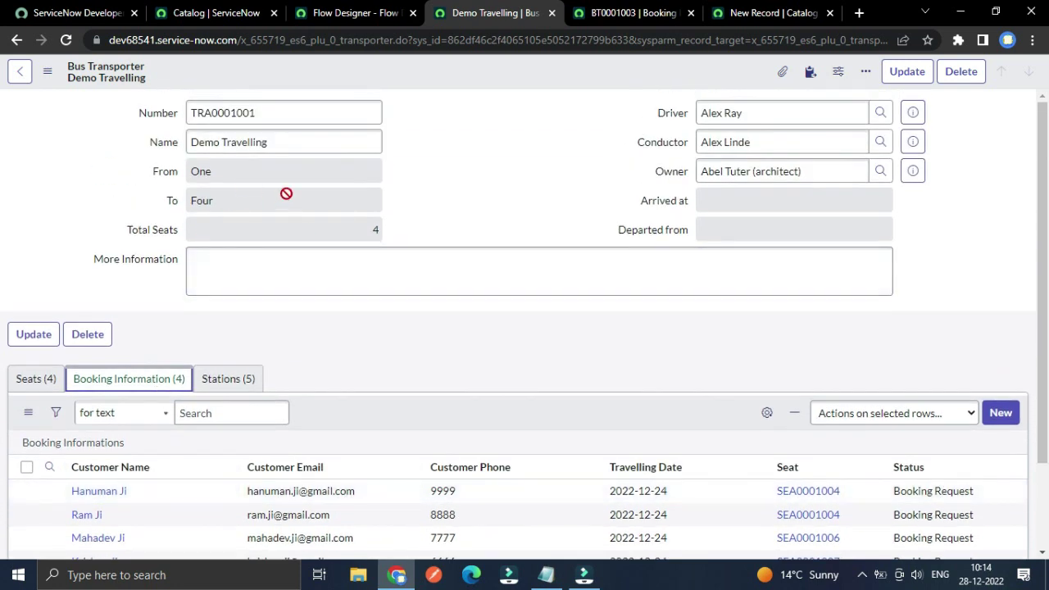
pyautogui.scroll(-1, 229, 201)
pyautogui.scroll(1, 229, 202)
pyautogui.scroll(-1, 147, 262)
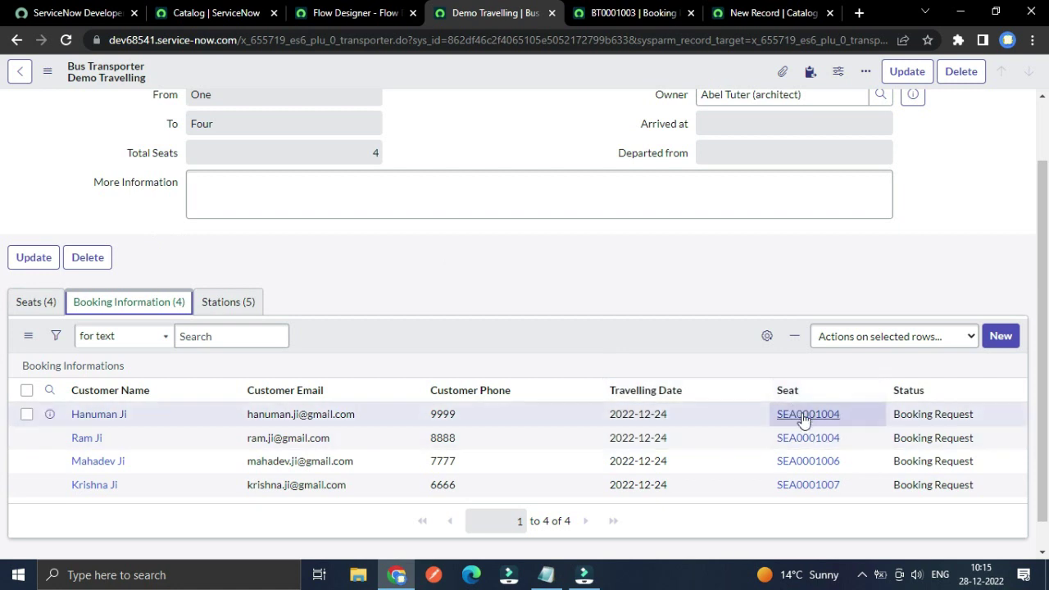
pyautogui.scroll(2, 789, 426)
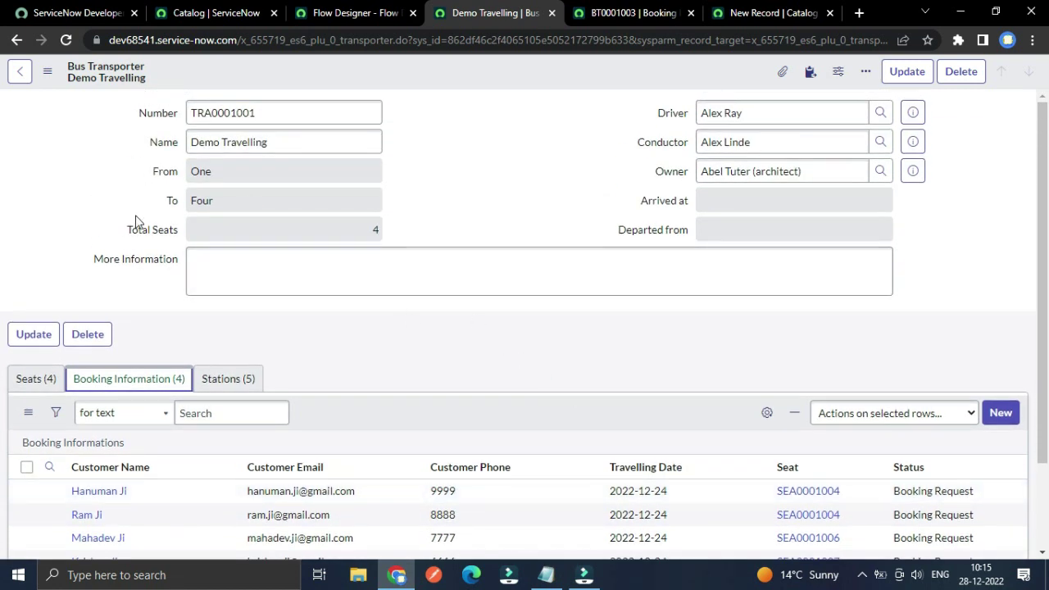
pyautogui.scroll(-1, 351, 403)
pyautogui.scroll(1, 377, 405)
pyautogui.scroll(-1, 681, 437)
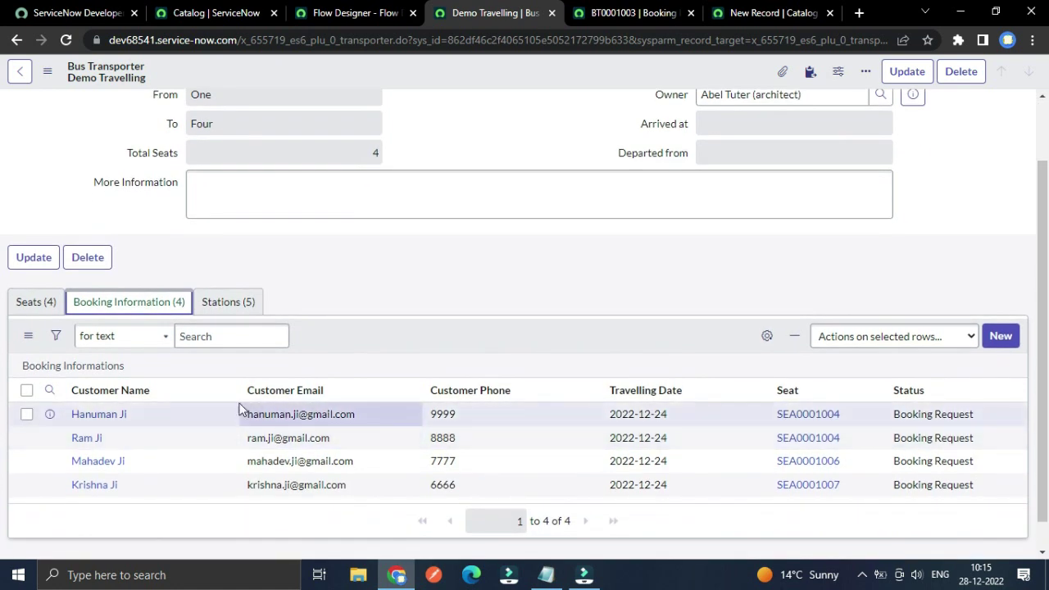
pyautogui.scroll(1, 722, 450)
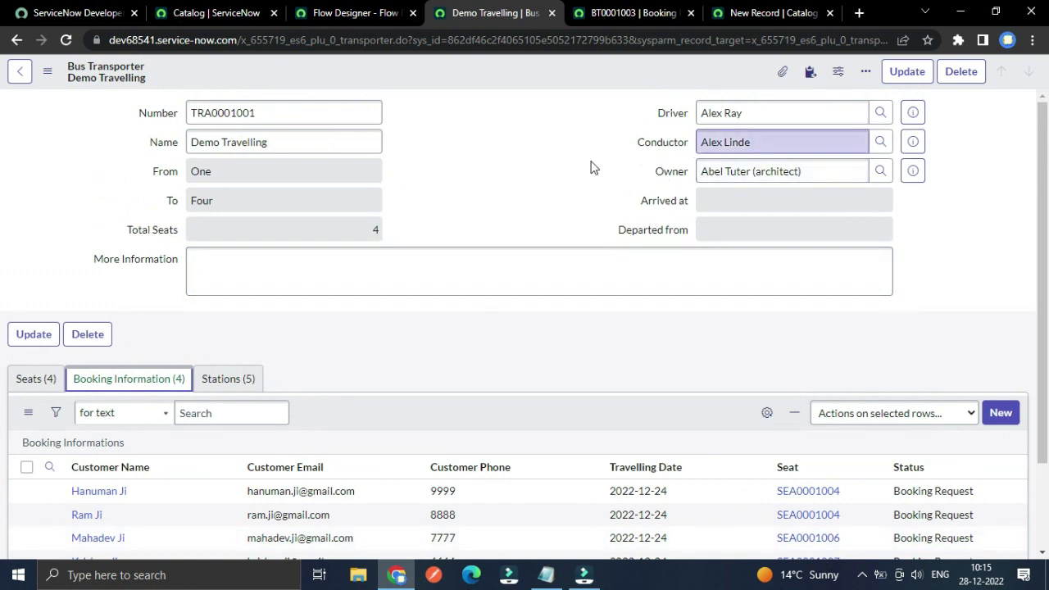
pyautogui.click(348, 12)
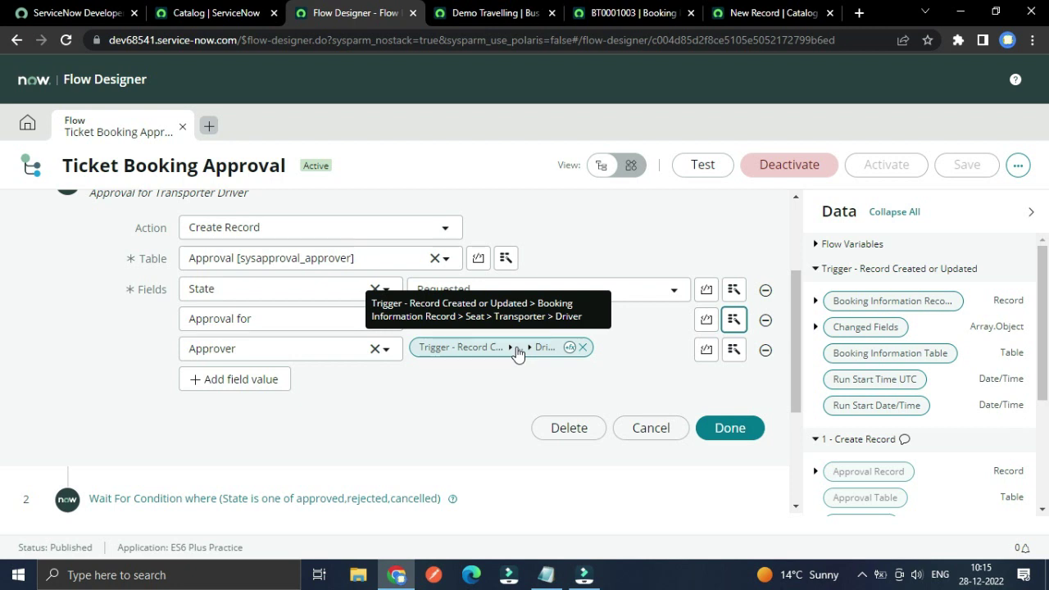
# - Collapse the Create Approval Record step
pyautogui.scroll(3, 393, 492)
pyautogui.scroll(-1, 276, 356)
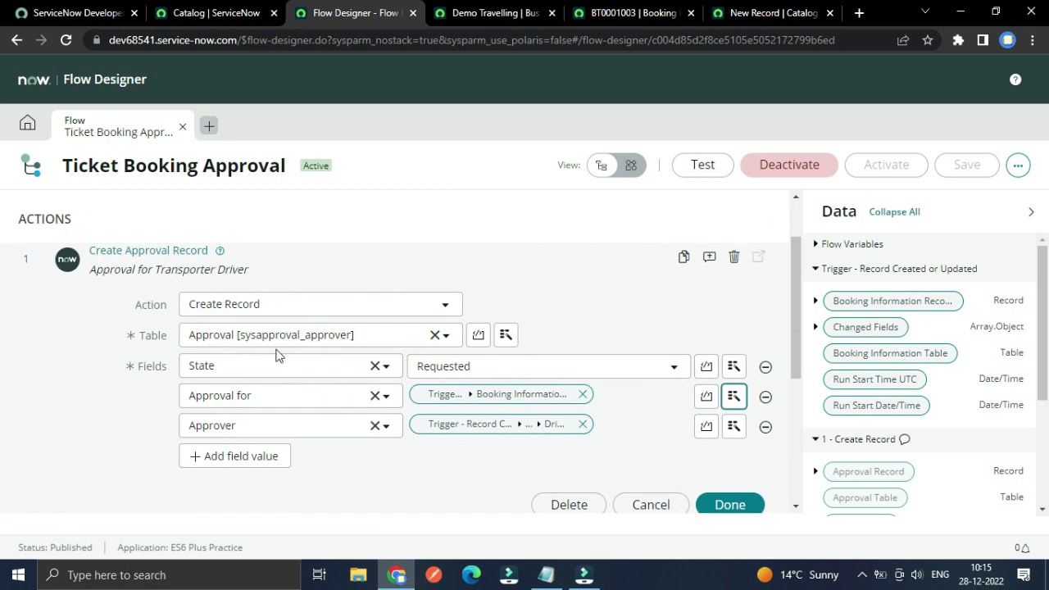
pyautogui.click(169, 252)
pyautogui.scroll(1, 213, 369)
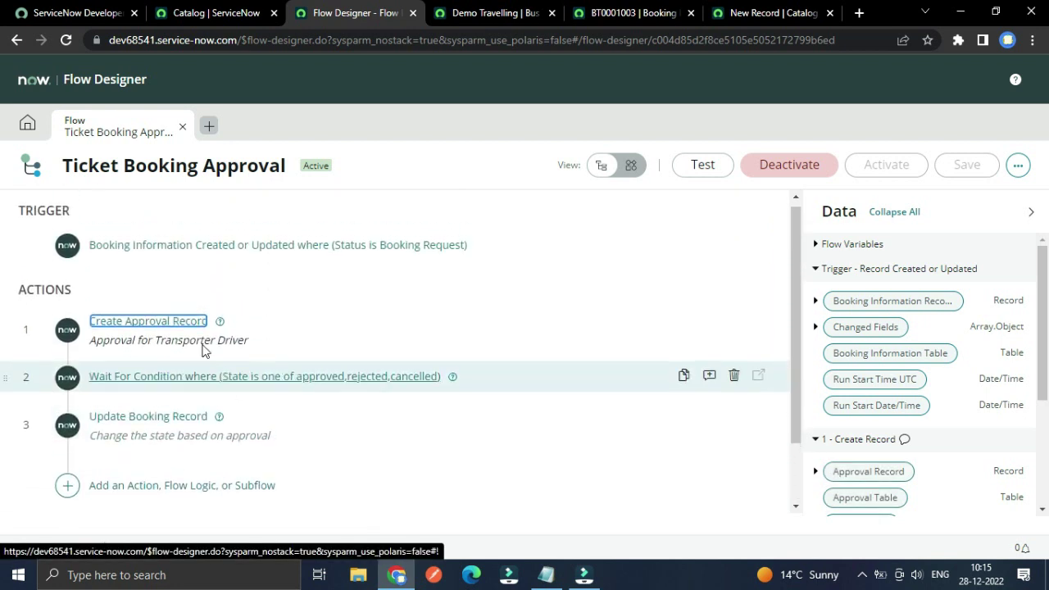
pyautogui.scroll(-1, 204, 350)
# - Expand Wait For Condition and review its State condition: approved, rejected or cancelled
pyautogui.click(177, 300)
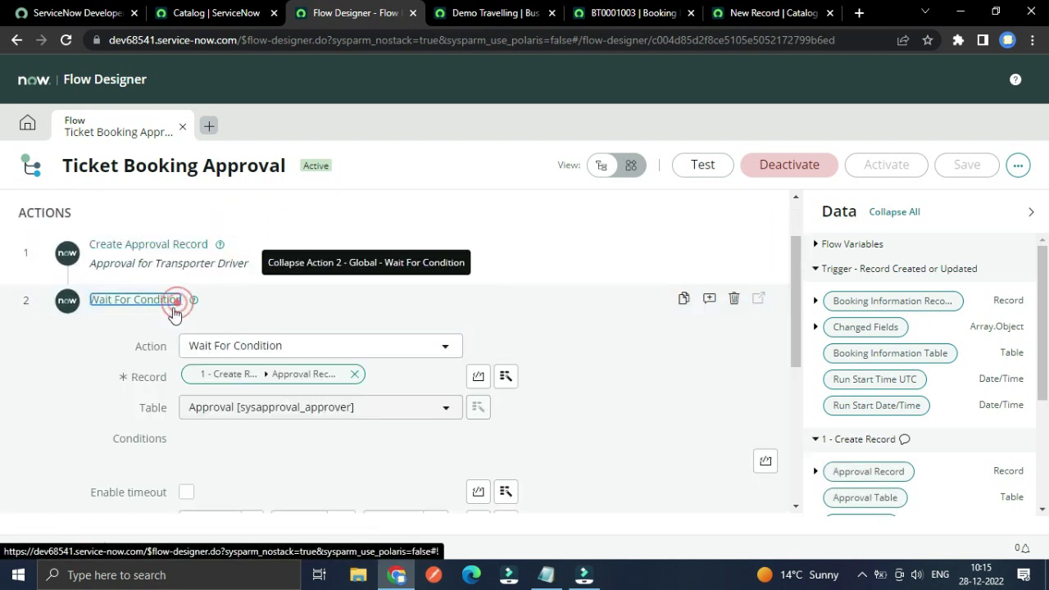
pyautogui.scroll(-1, 60, 371)
pyautogui.scroll(1, 98, 328)
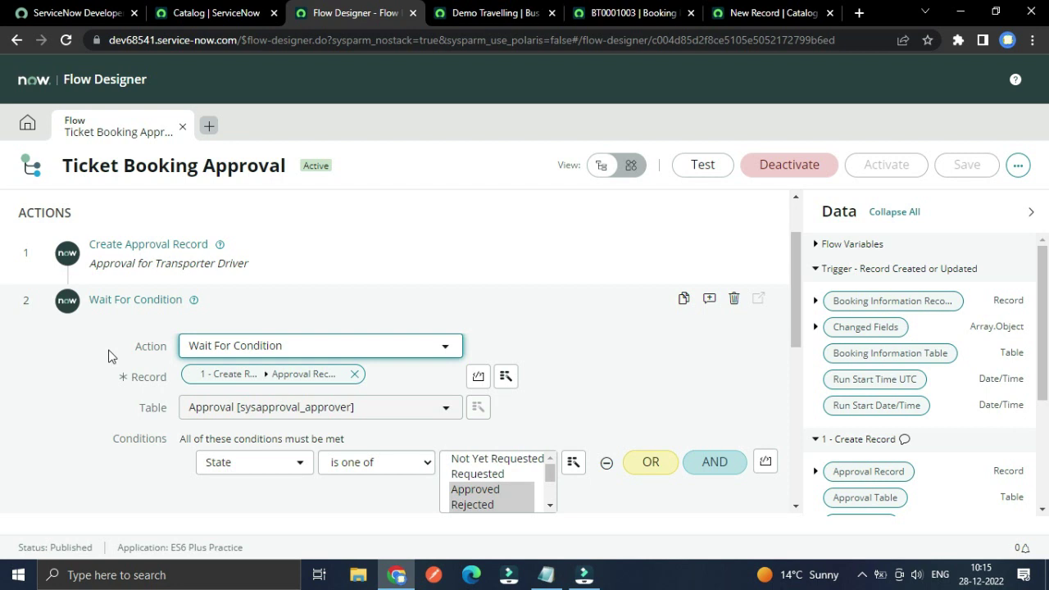
pyautogui.scroll(-1, 107, 361)
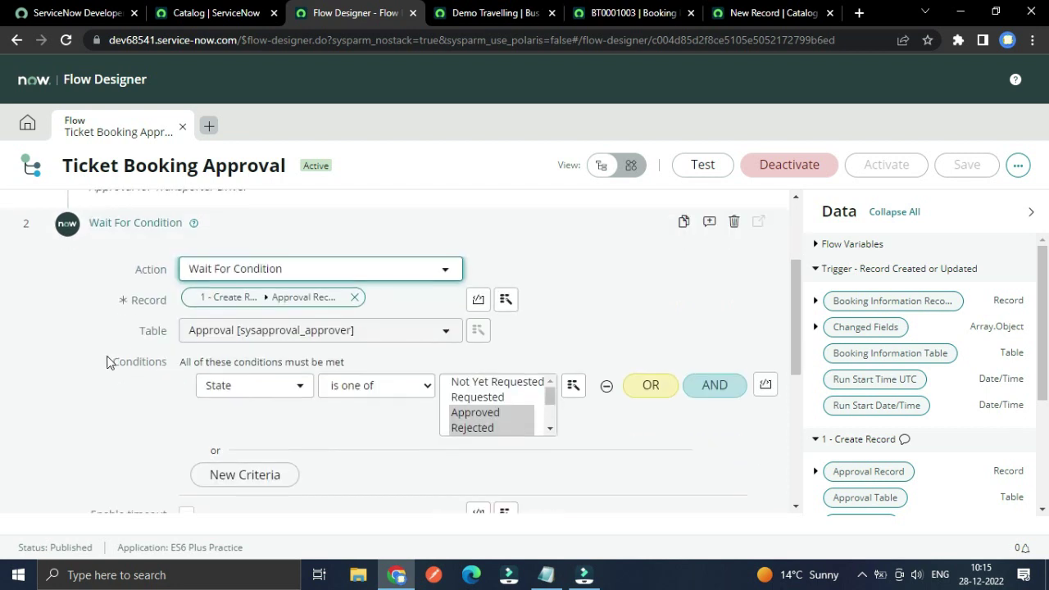
pyautogui.scroll(1, 106, 362)
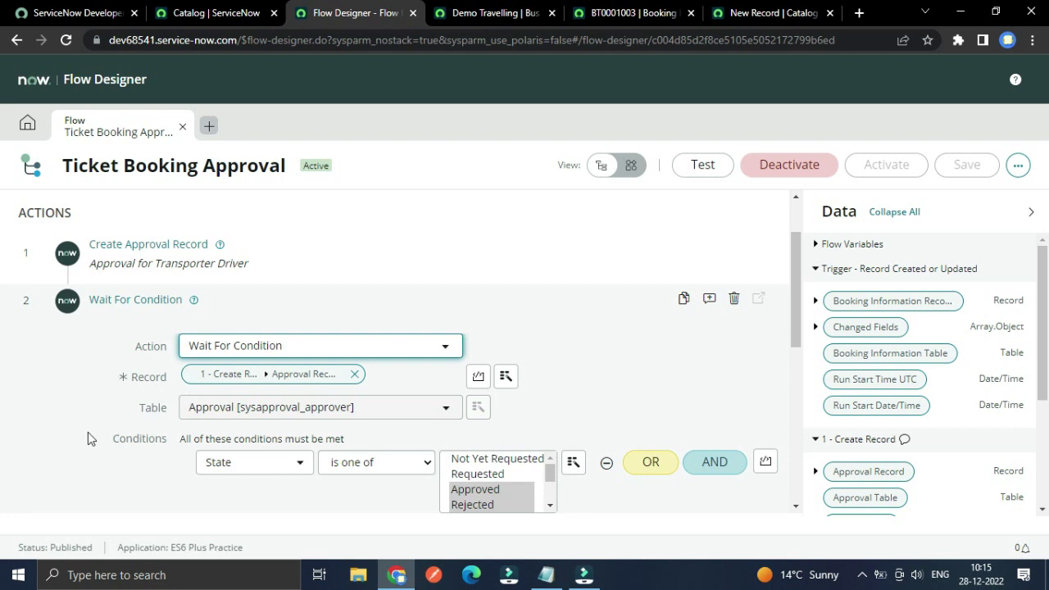
pyautogui.scroll(-1, 81, 437)
pyautogui.scroll(-1, 459, 419)
pyautogui.scroll(1, 478, 419)
pyautogui.scroll(-1, 479, 419)
pyautogui.scroll(1, 483, 418)
pyautogui.scroll(-1, 485, 418)
pyautogui.scroll(1, 487, 415)
pyautogui.scroll(2, 43, 443)
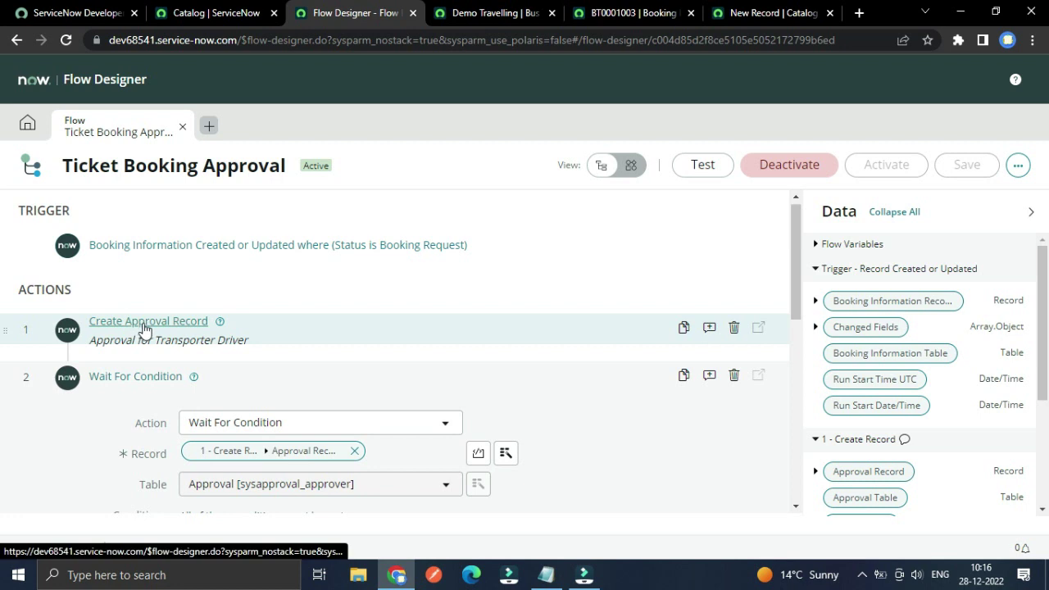
pyautogui.scroll(-1, 82, 408)
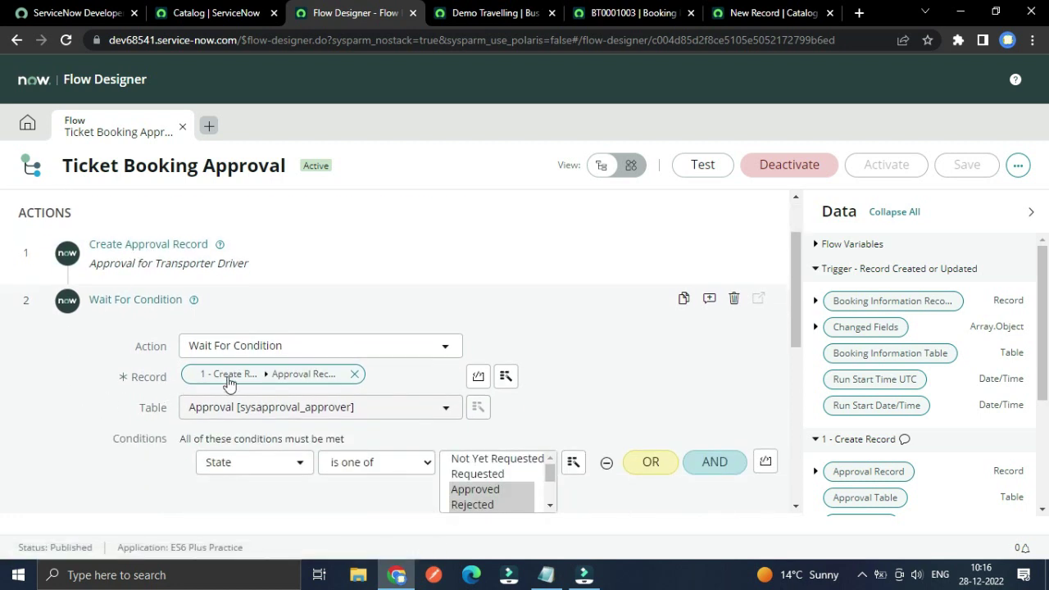
# - Inspect the Record field's data pill, the created Approval Record, then collapse Wait For Condition
pyautogui.click(505, 377)
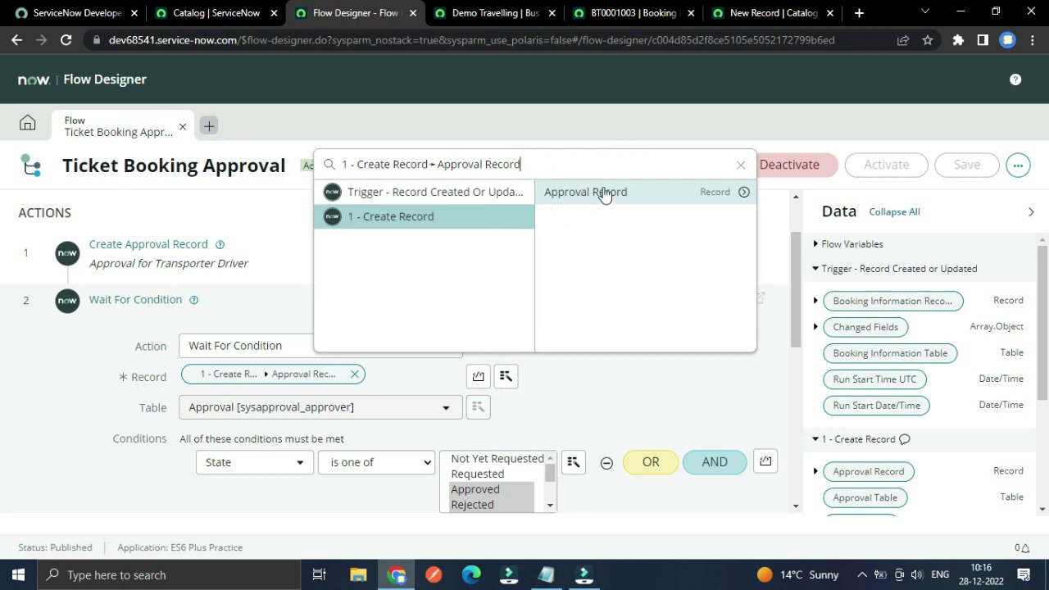
pyautogui.click(605, 394)
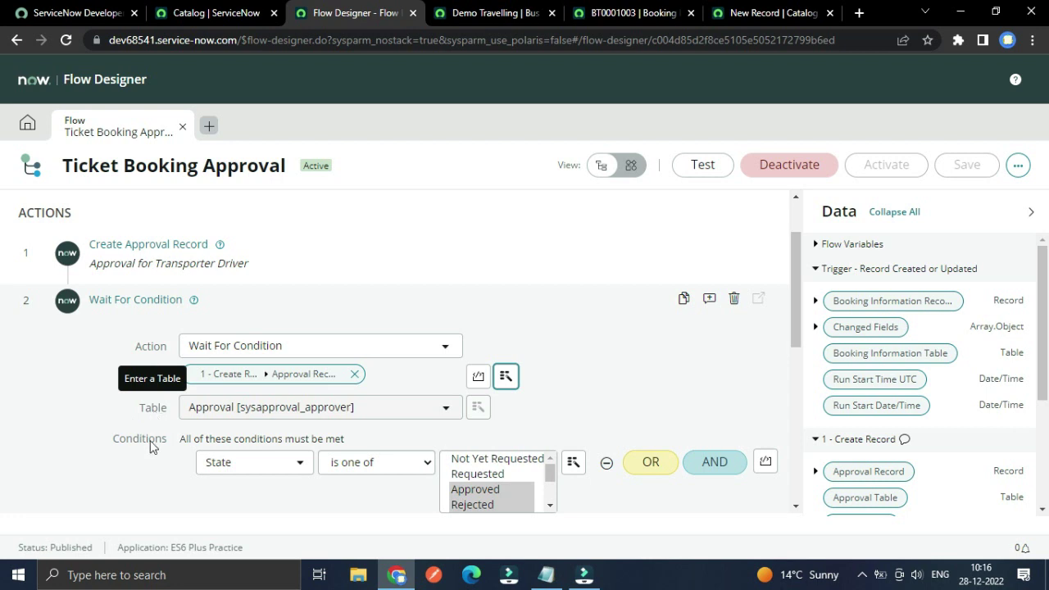
pyautogui.scroll(-1, 139, 475)
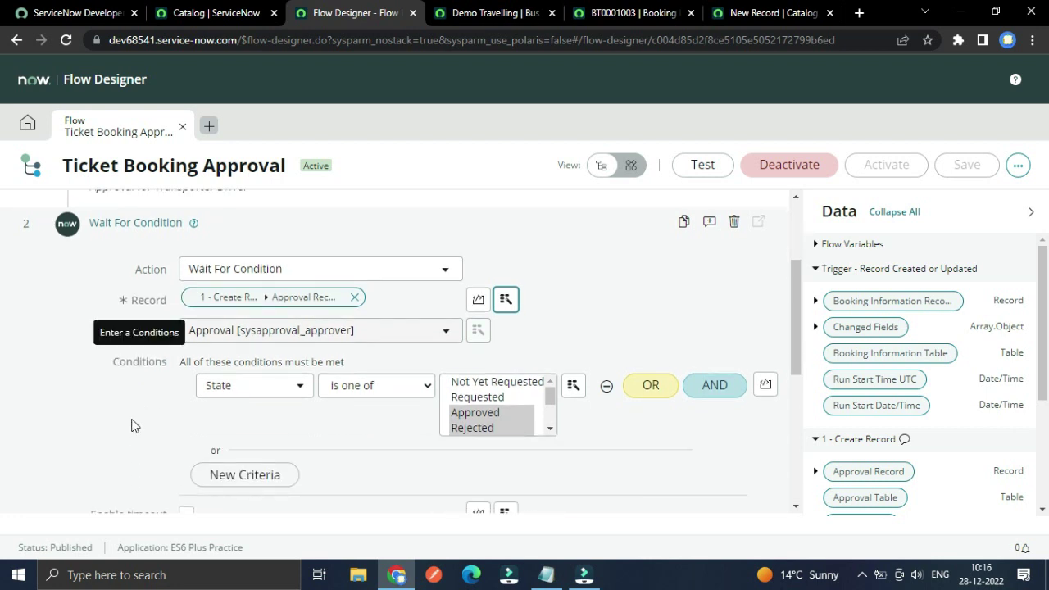
pyautogui.scroll(1, 146, 407)
pyautogui.scroll(-1, 172, 482)
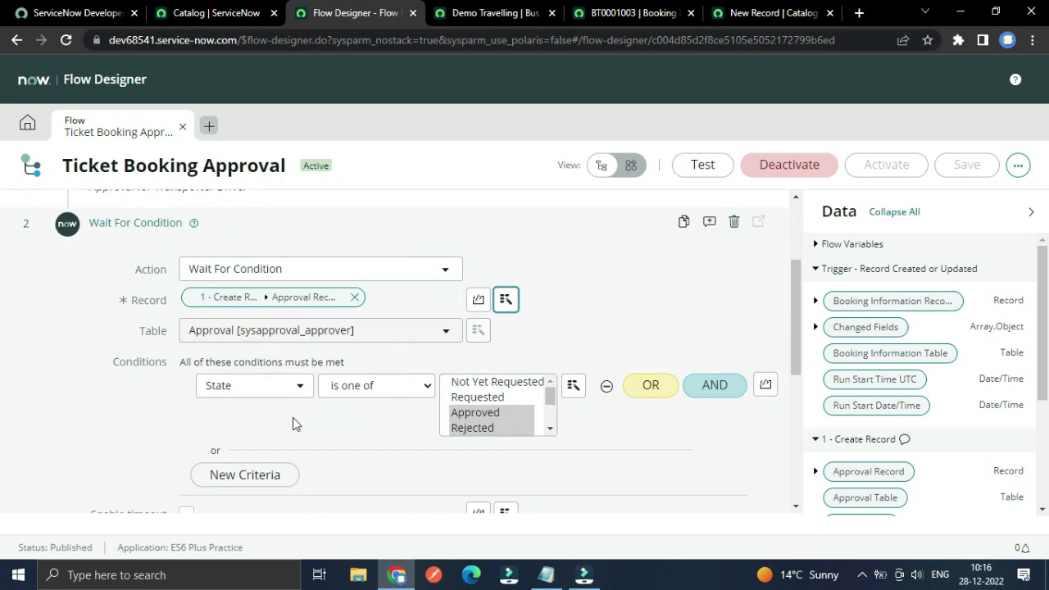
pyautogui.scroll(-1, 513, 423)
pyautogui.scroll(1, 513, 423)
pyautogui.scroll(-1, 513, 423)
pyautogui.scroll(2, 510, 420)
pyautogui.scroll(-2, 509, 421)
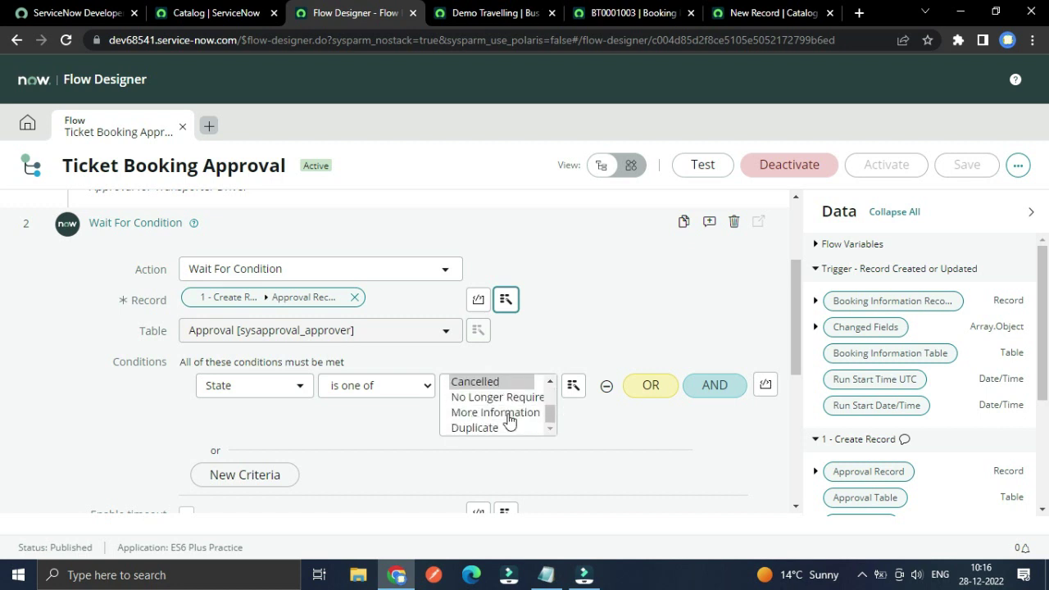
pyautogui.scroll(1, 510, 421)
pyautogui.scroll(1, 508, 421)
pyautogui.scroll(-2, 500, 414)
pyautogui.scroll(2, 500, 410)
pyautogui.scroll(-2, 501, 407)
pyautogui.scroll(2, 504, 406)
pyautogui.scroll(-1, 505, 405)
pyautogui.scroll(-2, 505, 406)
pyautogui.scroll(2, 505, 406)
pyautogui.scroll(1, 503, 408)
pyautogui.scroll(-3, 480, 410)
pyautogui.scroll(3, 476, 406)
pyautogui.scroll(-3, 497, 426)
pyautogui.scroll(3, 499, 424)
pyautogui.scroll(-3, 499, 425)
pyautogui.scroll(2, 402, 447)
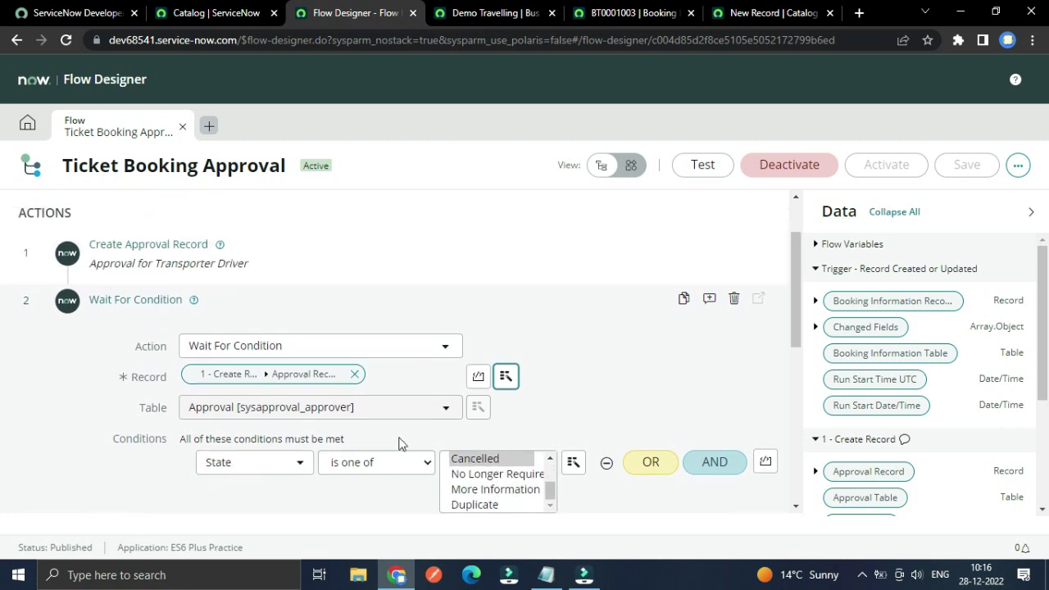
pyautogui.scroll(-2, 264, 489)
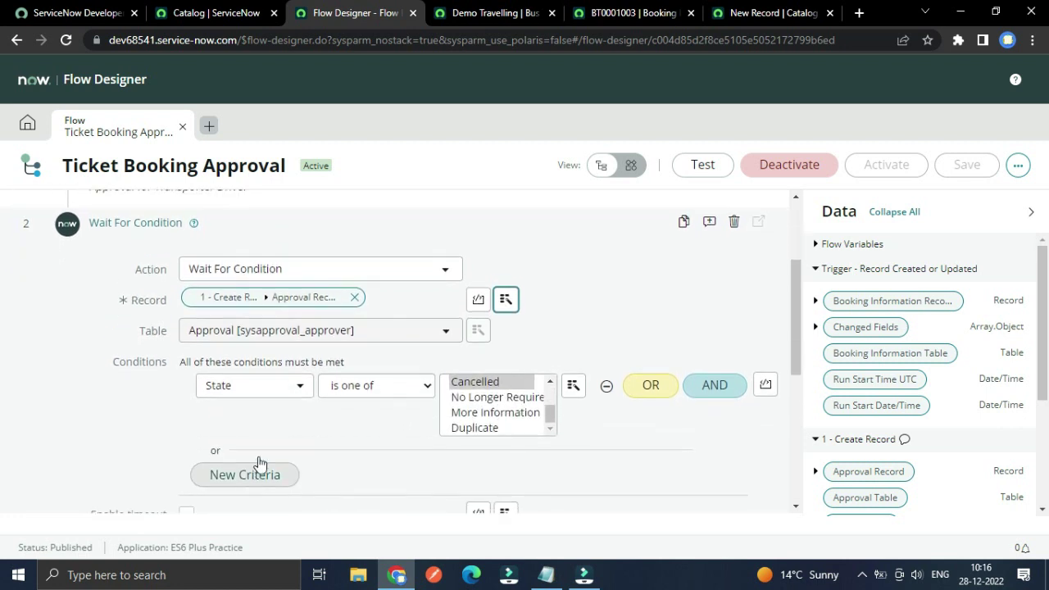
pyautogui.click(119, 230)
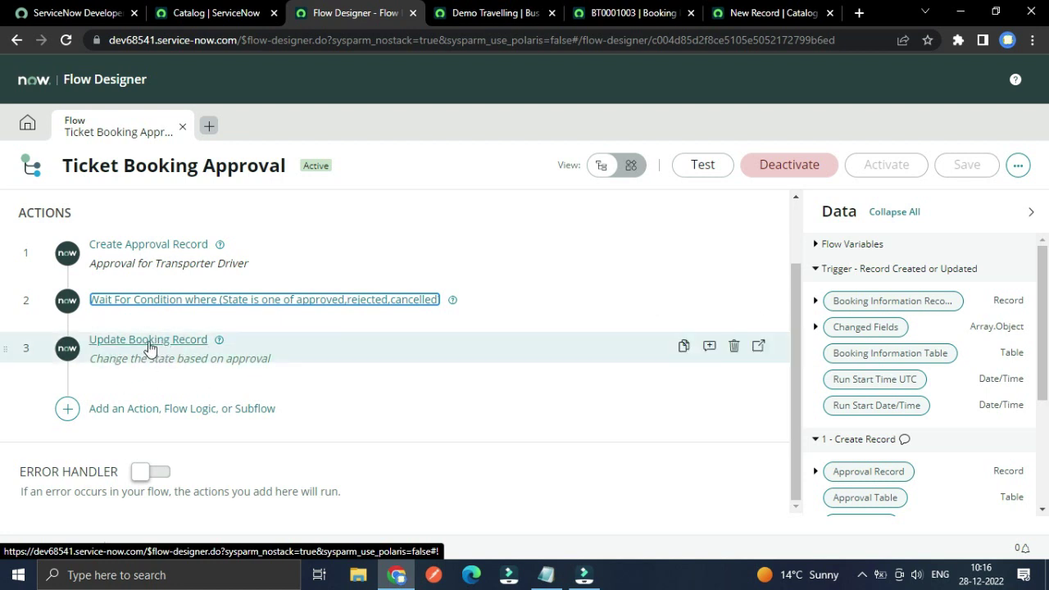
# - Open the Update Booking Record action definition from Flow Designer's Actions list
pyautogui.click(148, 347)
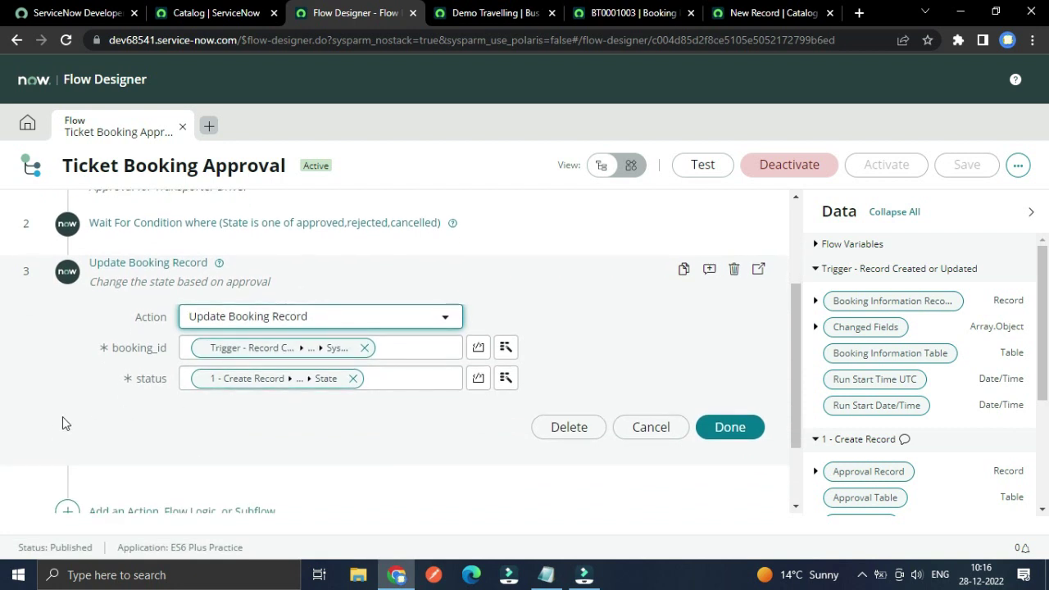
pyautogui.scroll(-1, 71, 391)
pyautogui.scroll(1, 89, 365)
pyautogui.click(31, 123)
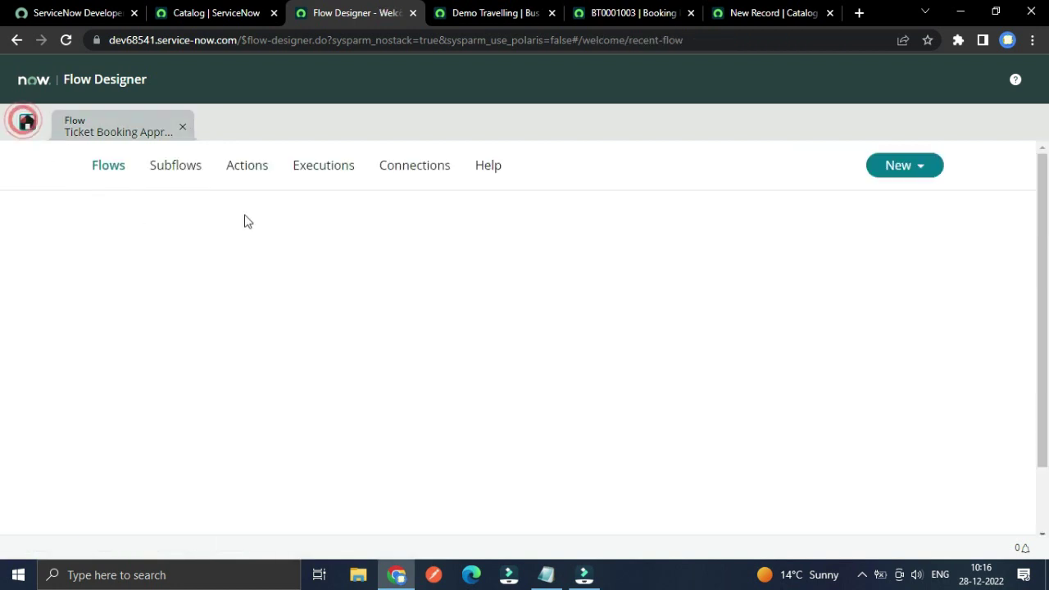
pyautogui.click(247, 166)
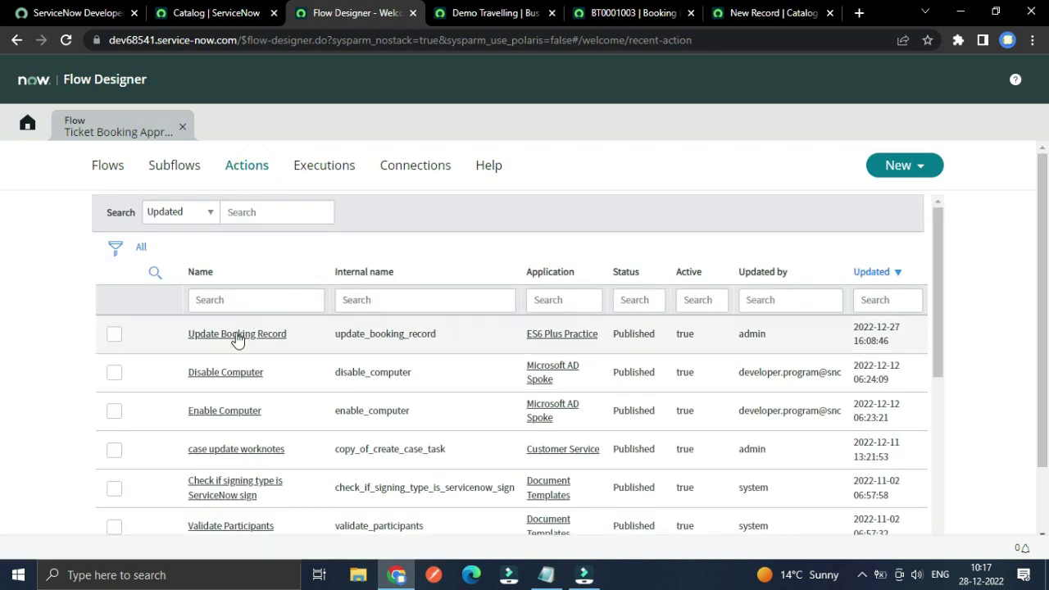
pyautogui.click(237, 335)
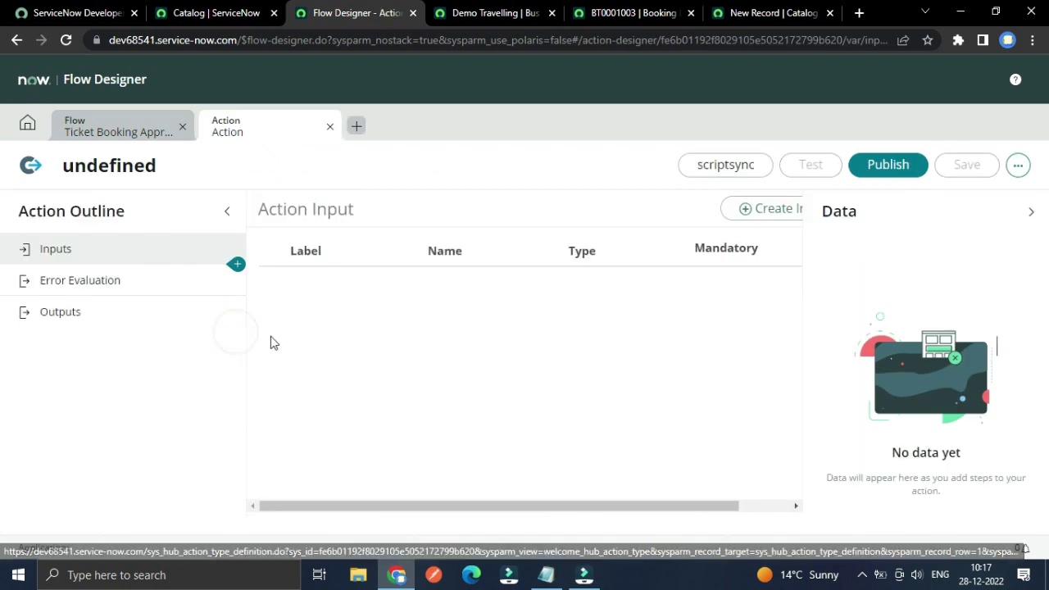
# - Switch between the action editor, the Ticket Booking Approval flow and the Demo Travelling bus record
pyautogui.click(117, 125)
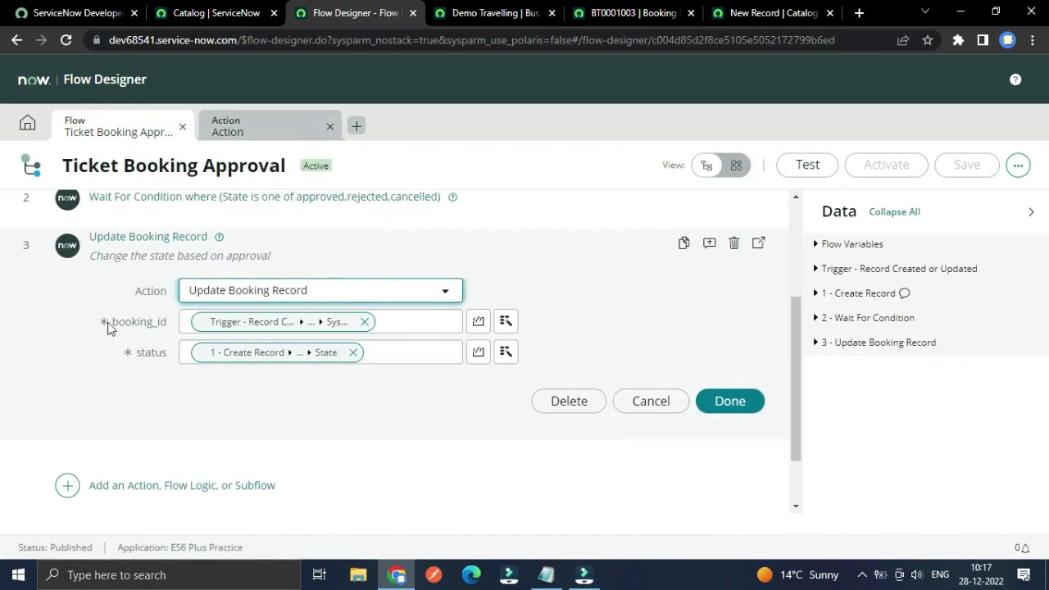
pyautogui.click(238, 131)
pyautogui.click(112, 131)
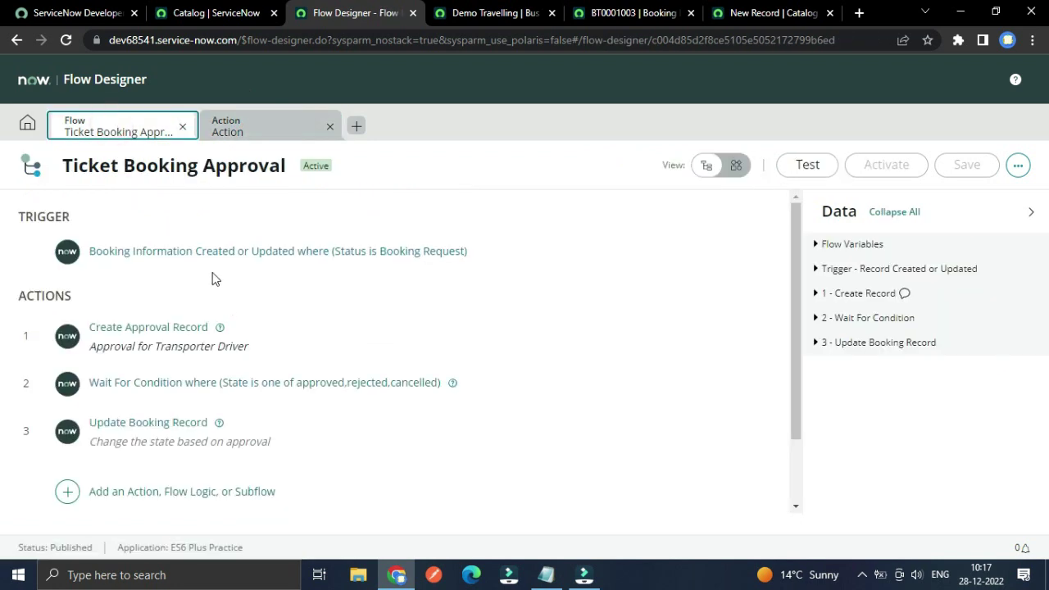
pyautogui.scroll(-1, 212, 279)
pyautogui.click(492, 14)
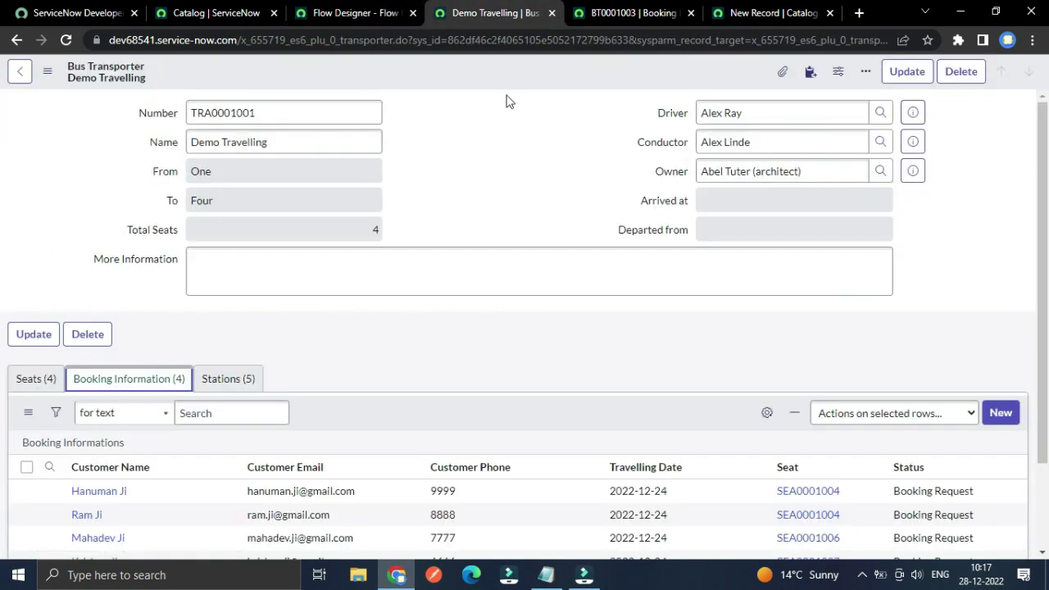
pyautogui.scroll(-2, 450, 365)
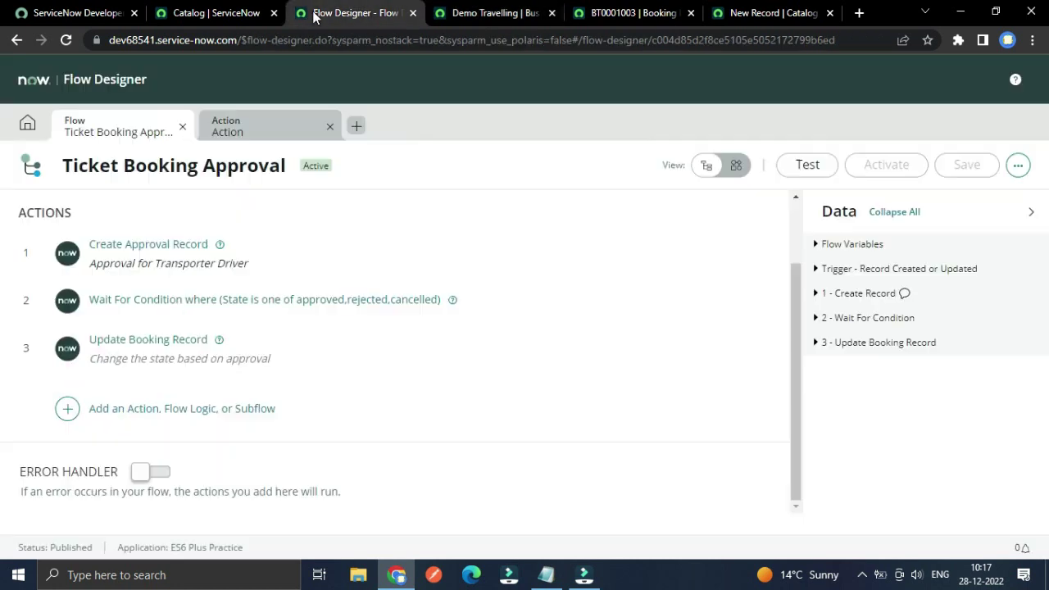
pyautogui.click(361, 13)
pyautogui.click(268, 13)
# - Expand the Update Booking Record step in the Ticket Booking Approval flow
pyautogui.click(354, 13)
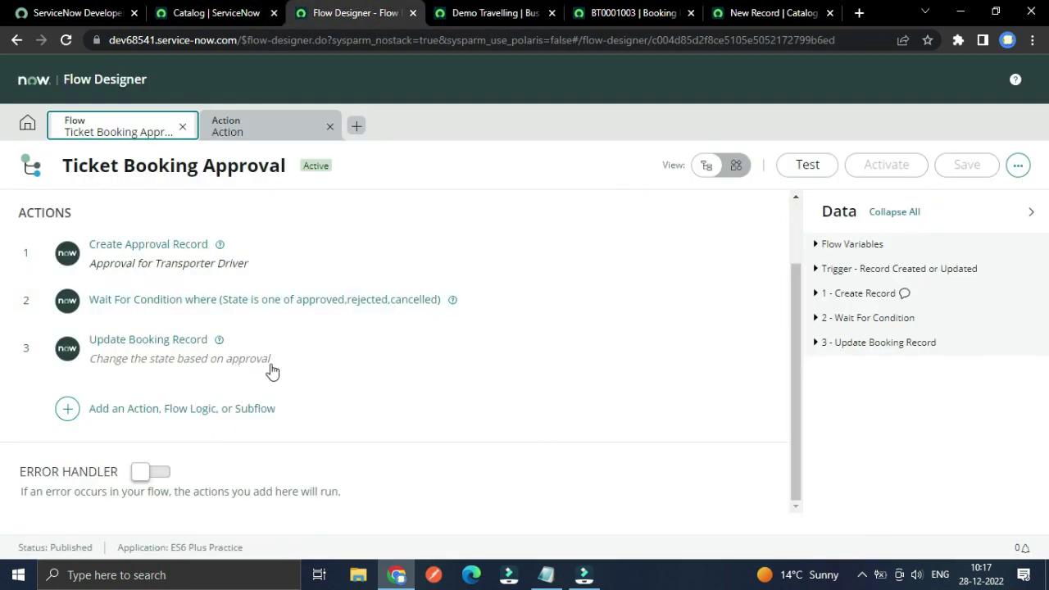
pyautogui.click(165, 339)
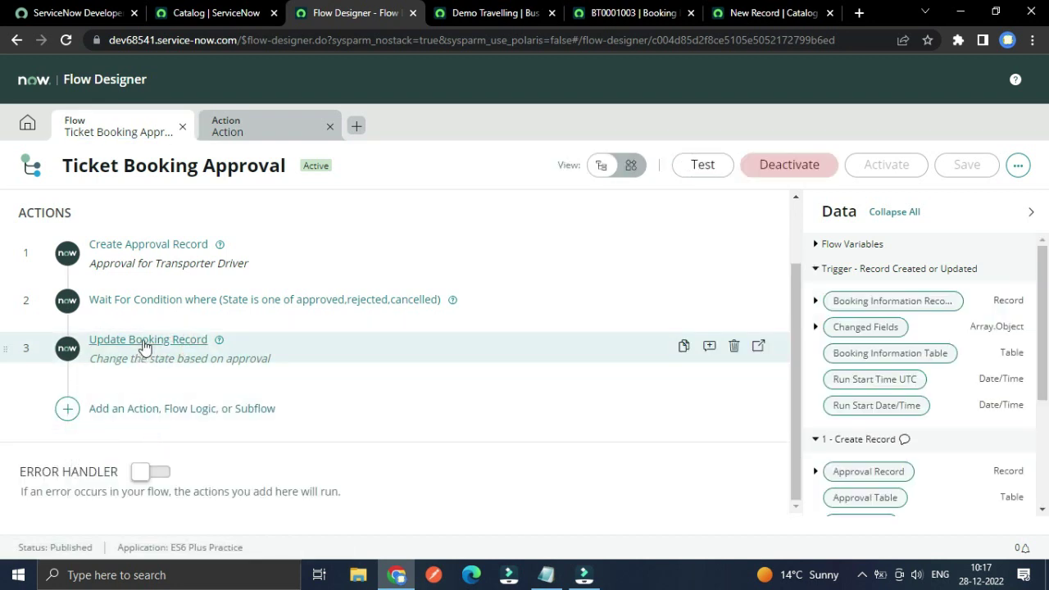
pyautogui.click(142, 340)
pyautogui.scroll(-1, 70, 459)
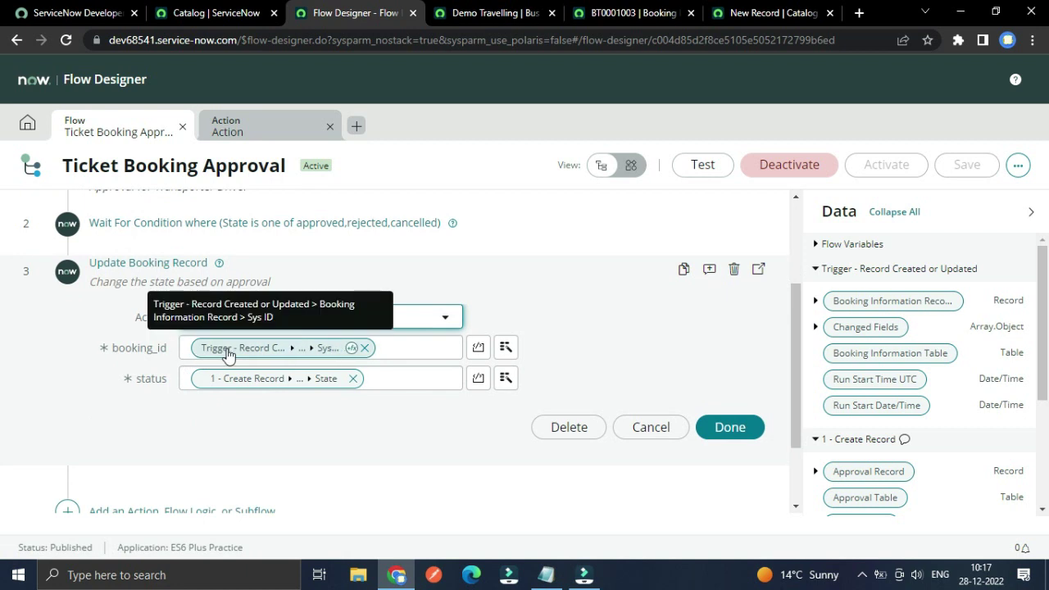
pyautogui.scroll(2, 180, 328)
pyautogui.scroll(-1, 195, 278)
pyautogui.scroll(-3, 169, 437)
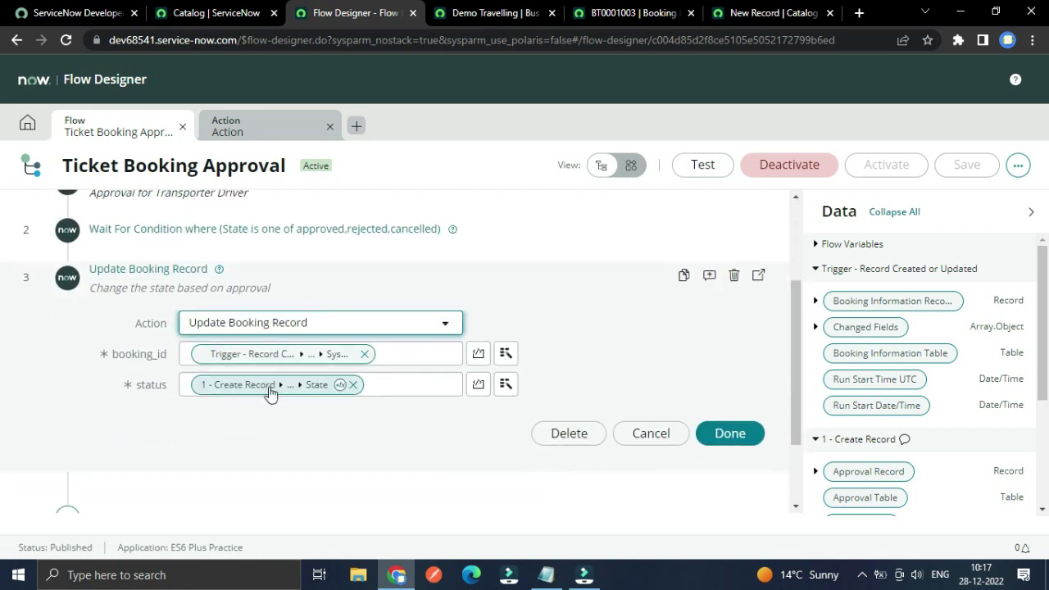
# - Browse the trigger record's fields for the status input without changing it, then collapse the step and go to the Action tab
pyautogui.click(506, 385)
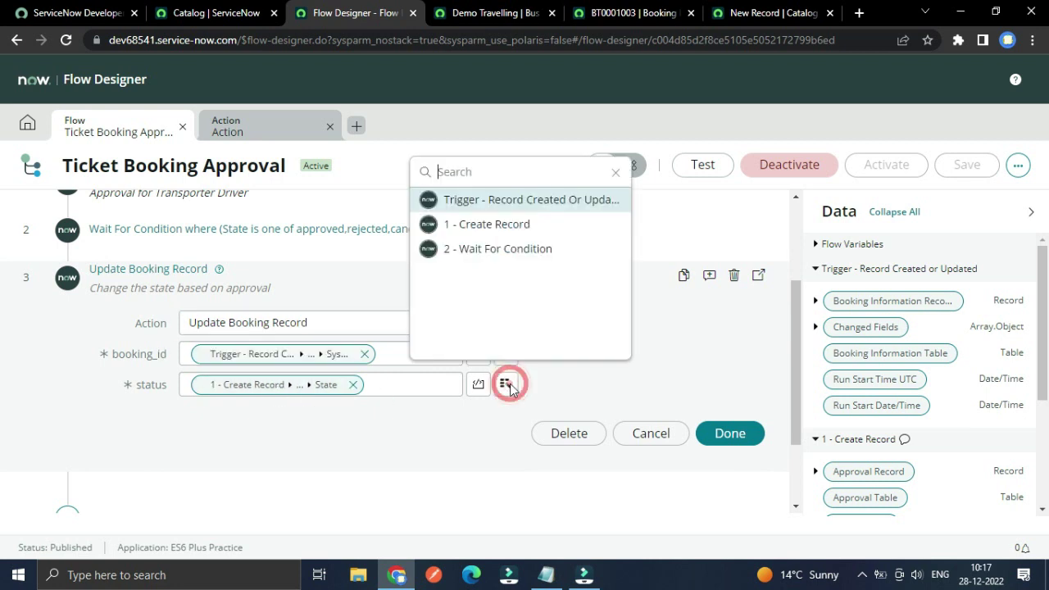
pyautogui.click(539, 205)
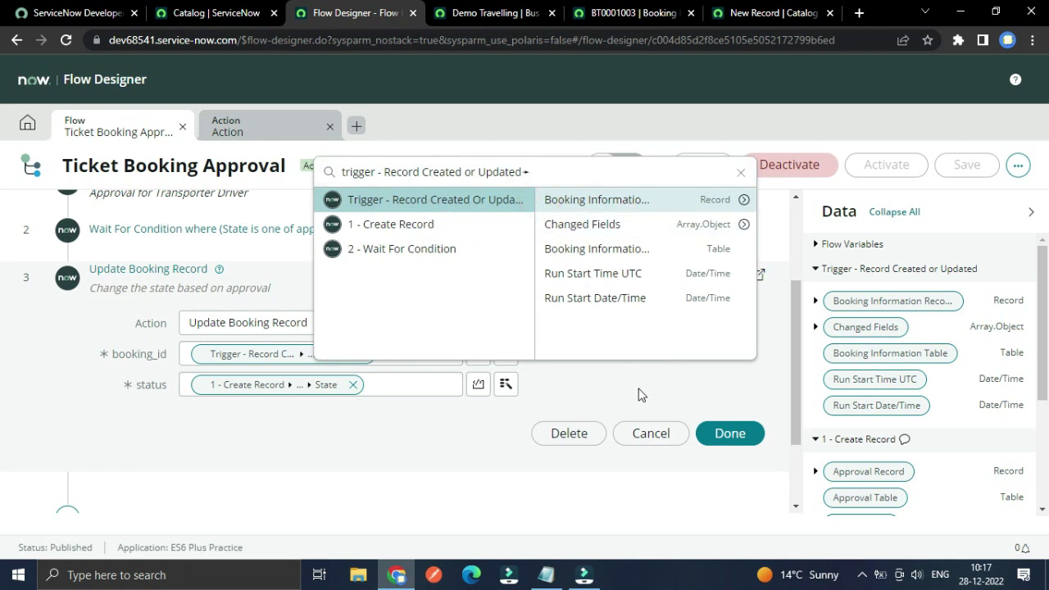
pyautogui.click(743, 173)
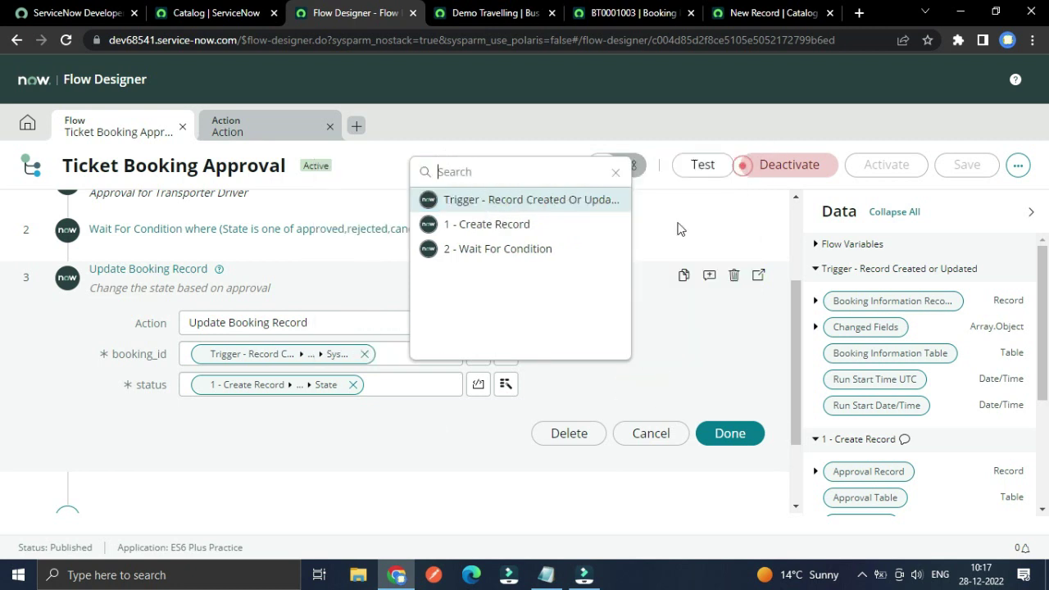
pyautogui.click(687, 319)
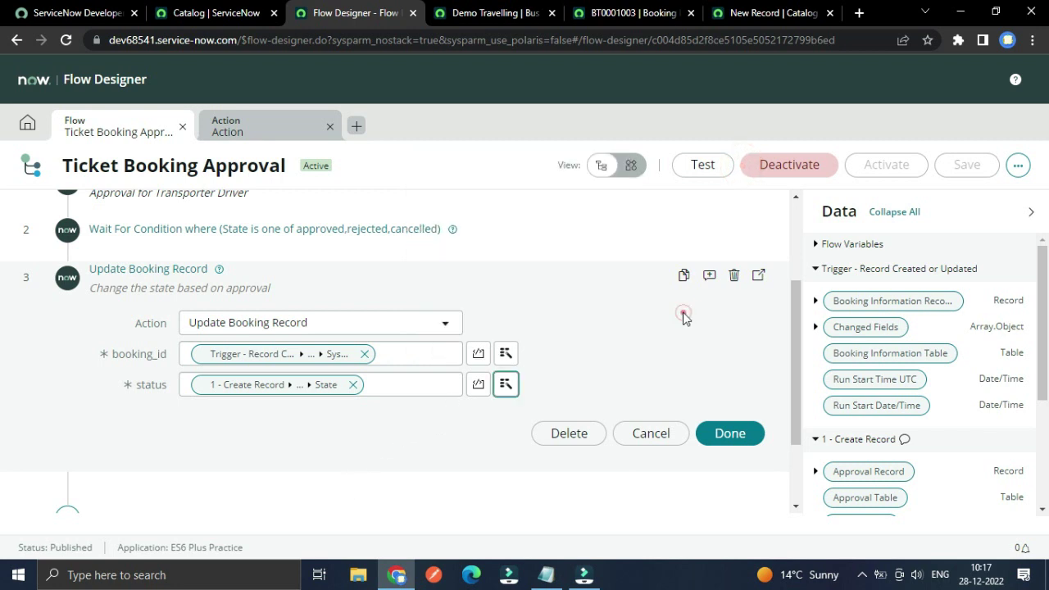
pyautogui.click(161, 273)
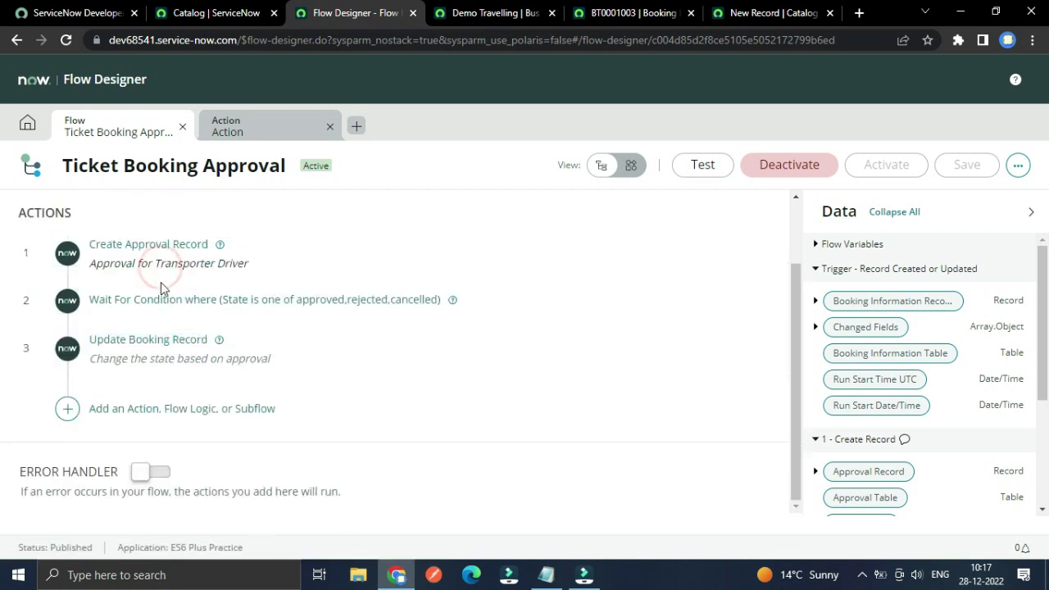
pyautogui.click(261, 126)
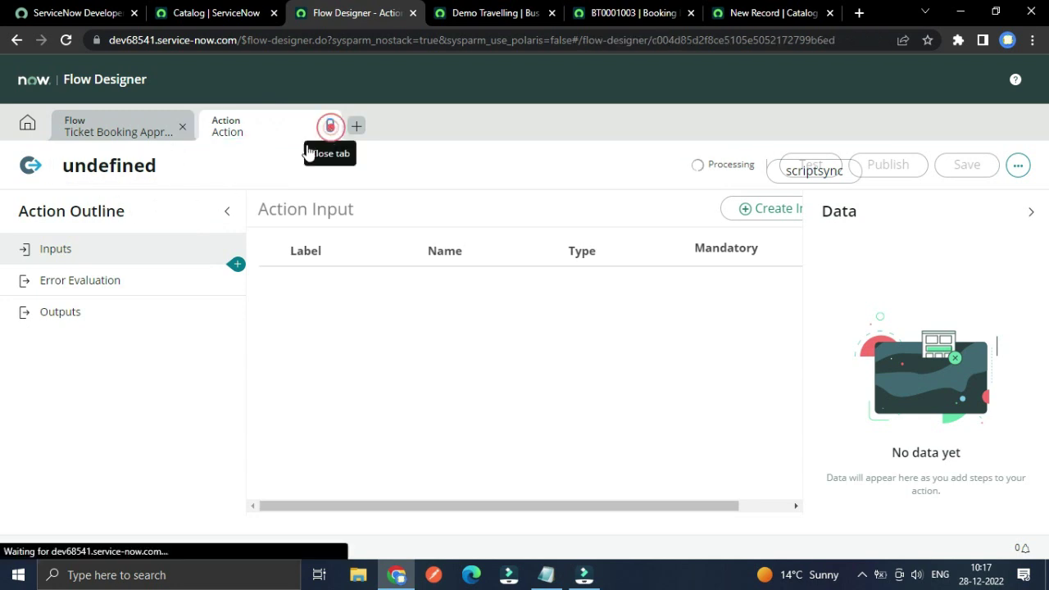
# - Close the empty action editor and reopen Update Booking Record from the Actions list
pyautogui.click(331, 127)
pyautogui.click(26, 129)
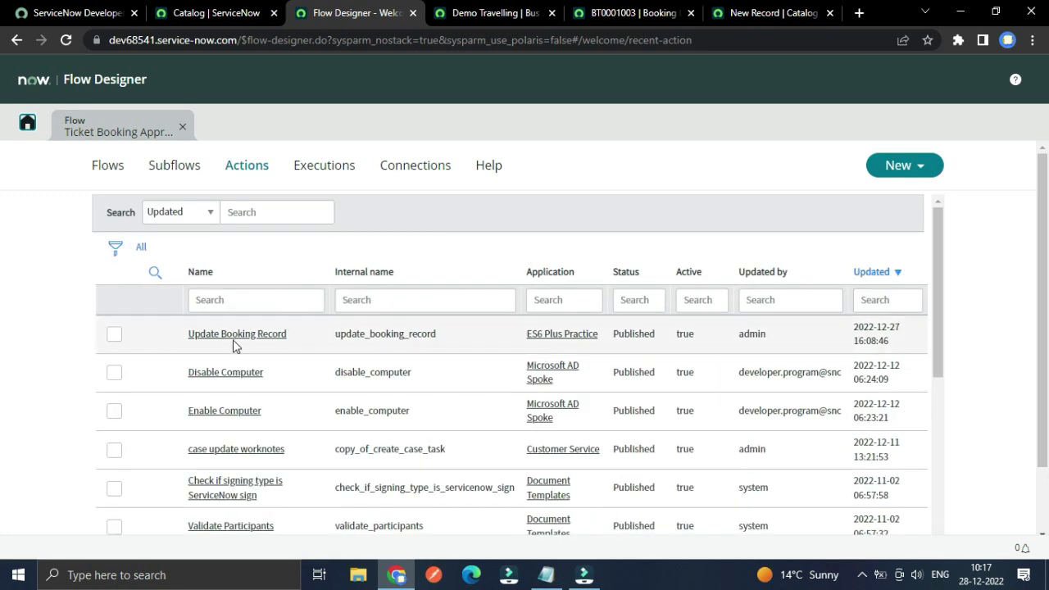
pyautogui.click(236, 335)
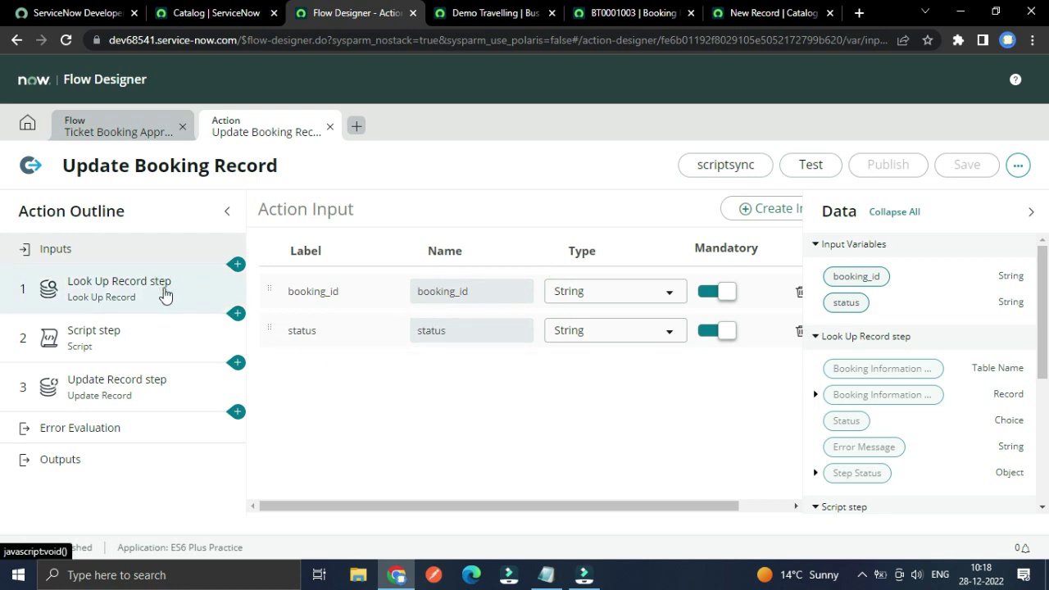
# - Review the Look Up Record step: Booking Information table where Sys ID matches booking_id
pyautogui.click(164, 294)
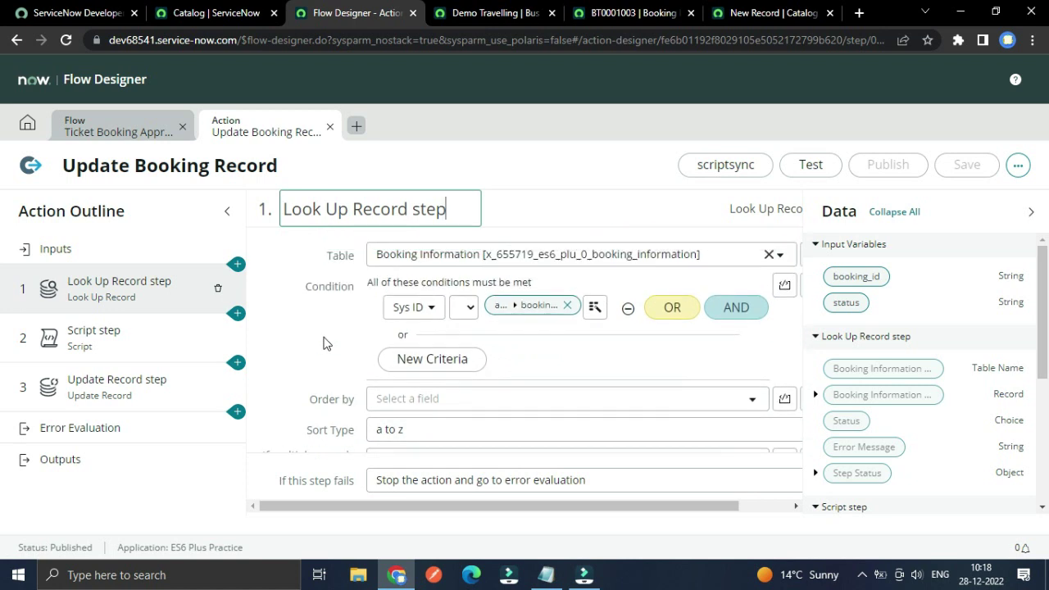
pyautogui.scroll(-1, 324, 342)
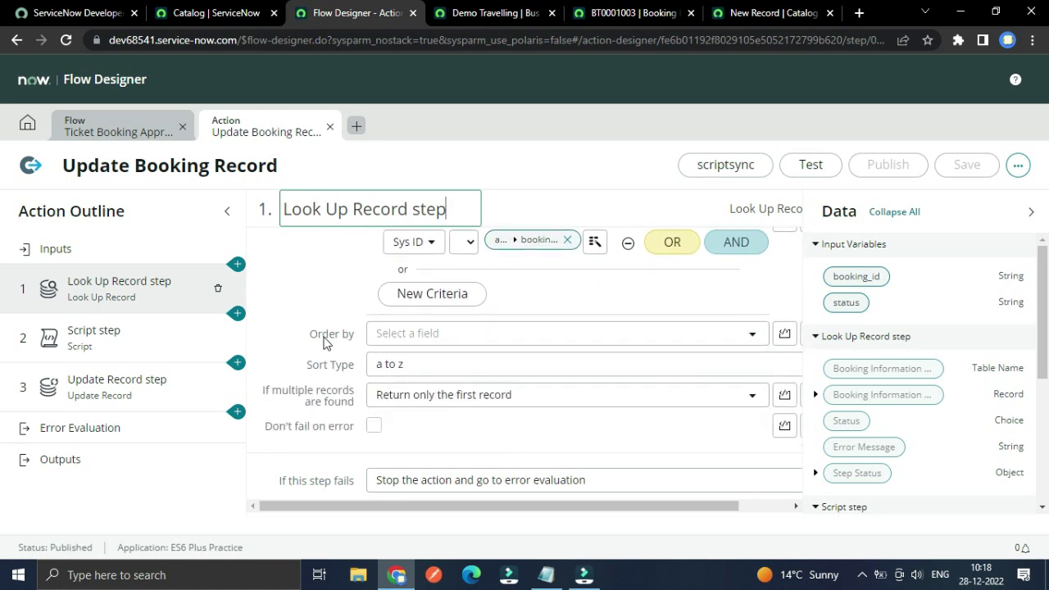
pyautogui.scroll(1, 323, 343)
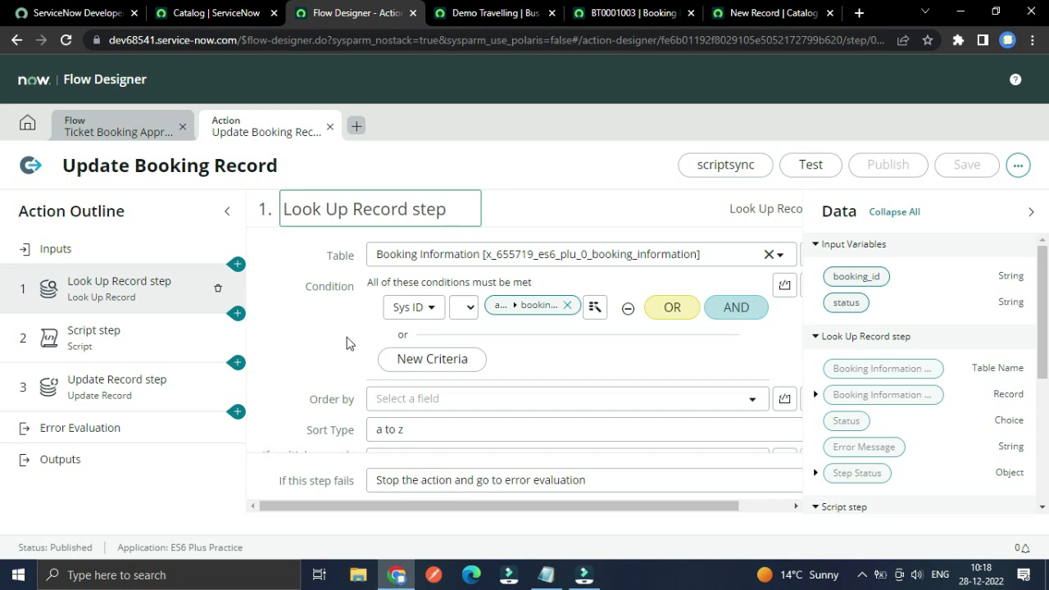
pyautogui.scroll(-1, 347, 342)
pyautogui.scroll(1, 347, 342)
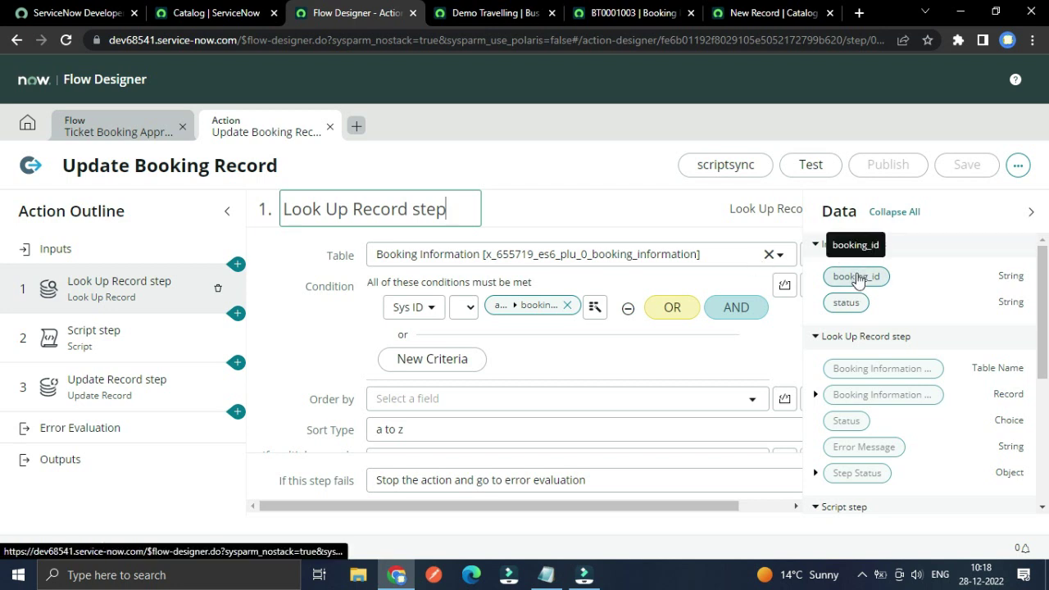
pyautogui.scroll(-2, 502, 328)
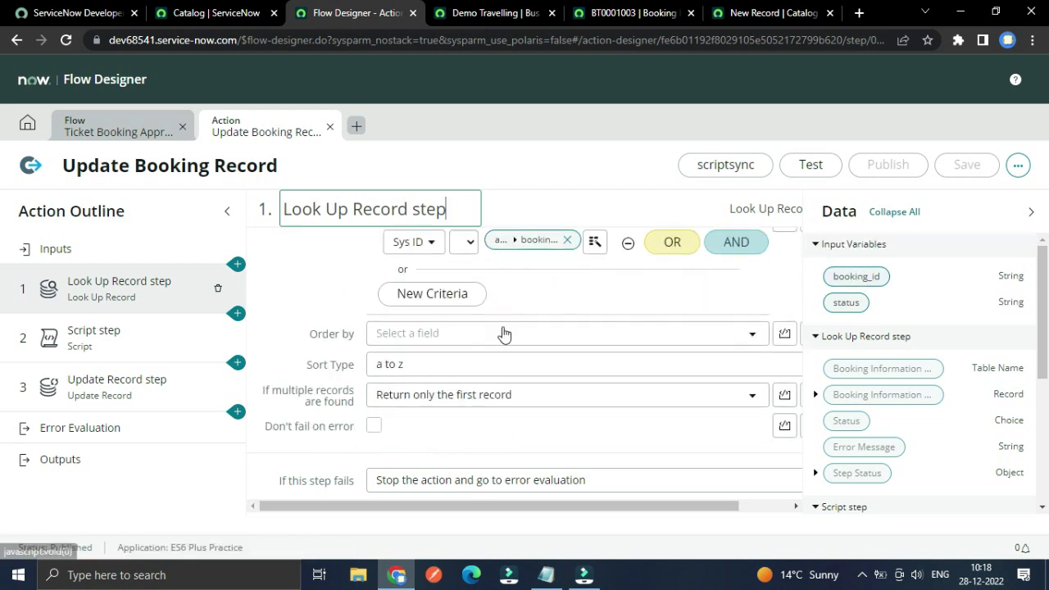
pyautogui.scroll(1, 522, 380)
pyautogui.scroll(-1, 522, 380)
pyautogui.scroll(1, 525, 381)
pyautogui.scroll(-1, 524, 381)
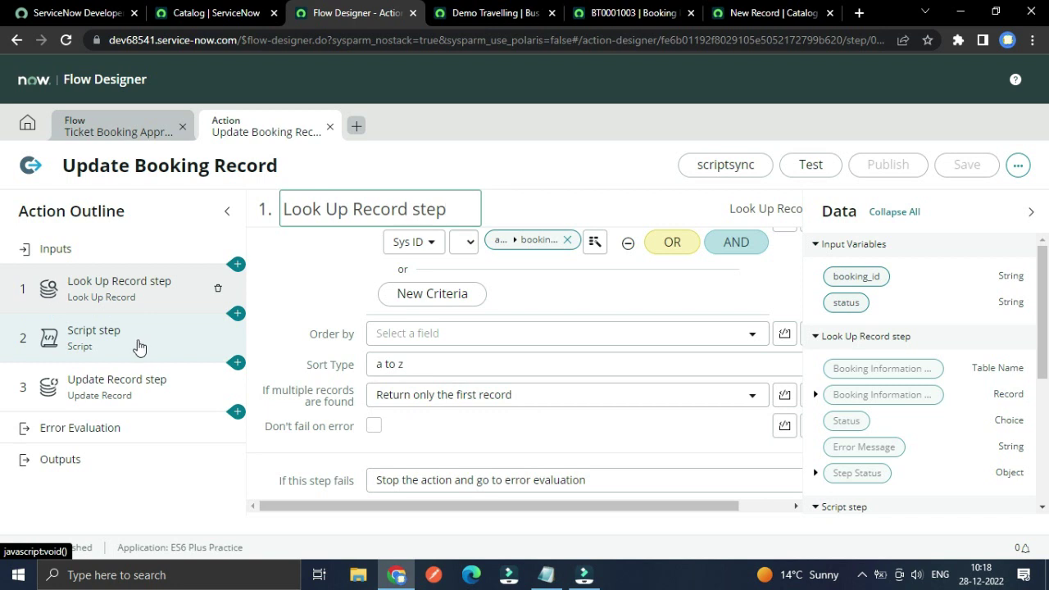
# - Review the Script step, whose input variable state maps to action > status
pyautogui.click(139, 347)
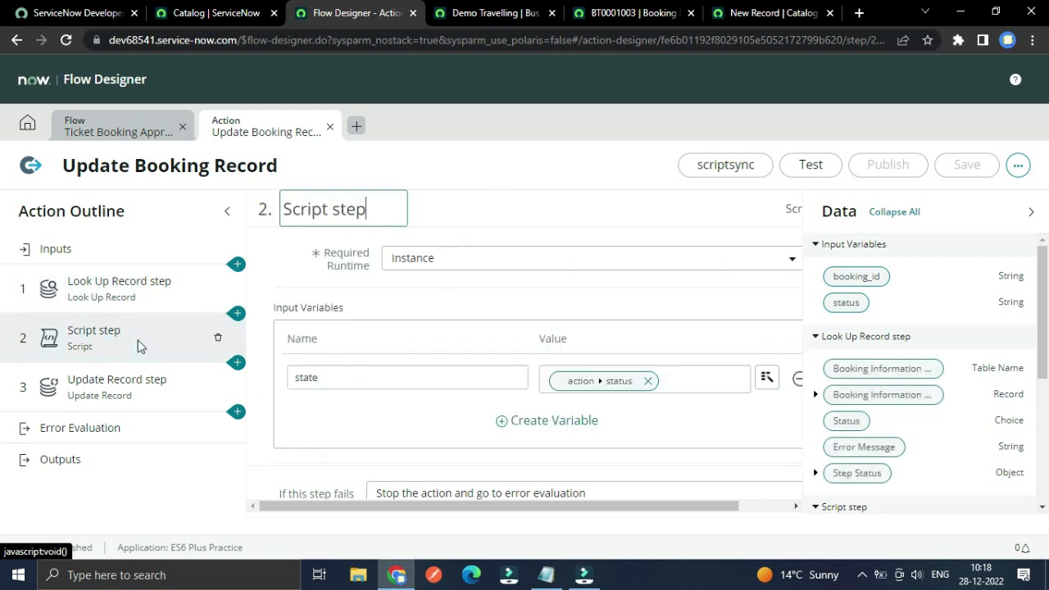
pyautogui.scroll(-5, 432, 357)
pyautogui.scroll(3, 433, 352)
pyautogui.scroll(1, 434, 352)
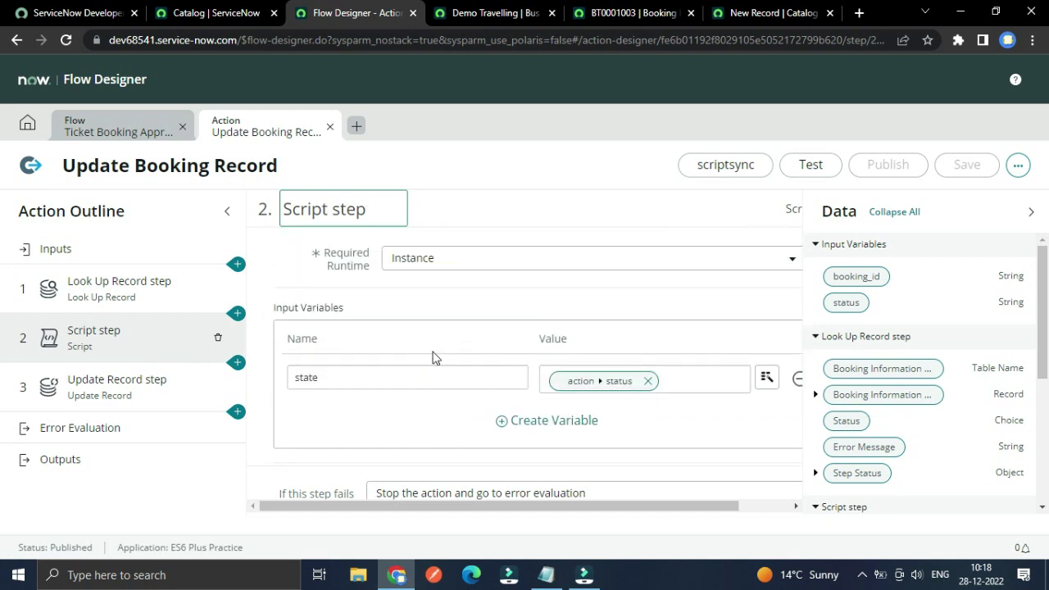
pyautogui.scroll(-1, 468, 459)
pyautogui.scroll(1, 447, 415)
pyautogui.click(347, 377)
pyautogui.click(363, 417)
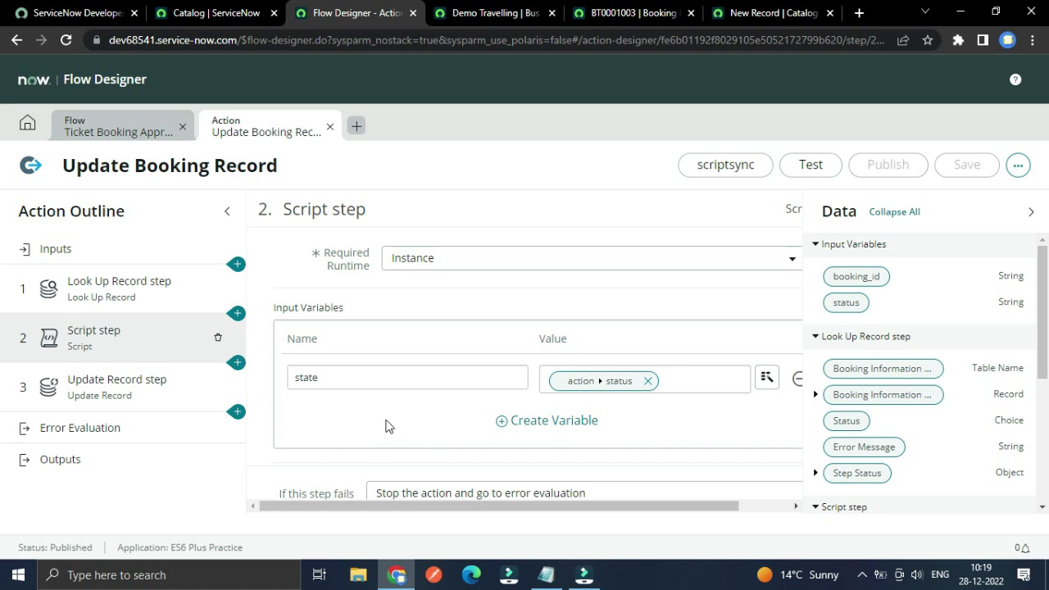
# - Back in the Ticket Booking Approval flow, expand Update Booking Record to check its status mapping
pyautogui.click(163, 122)
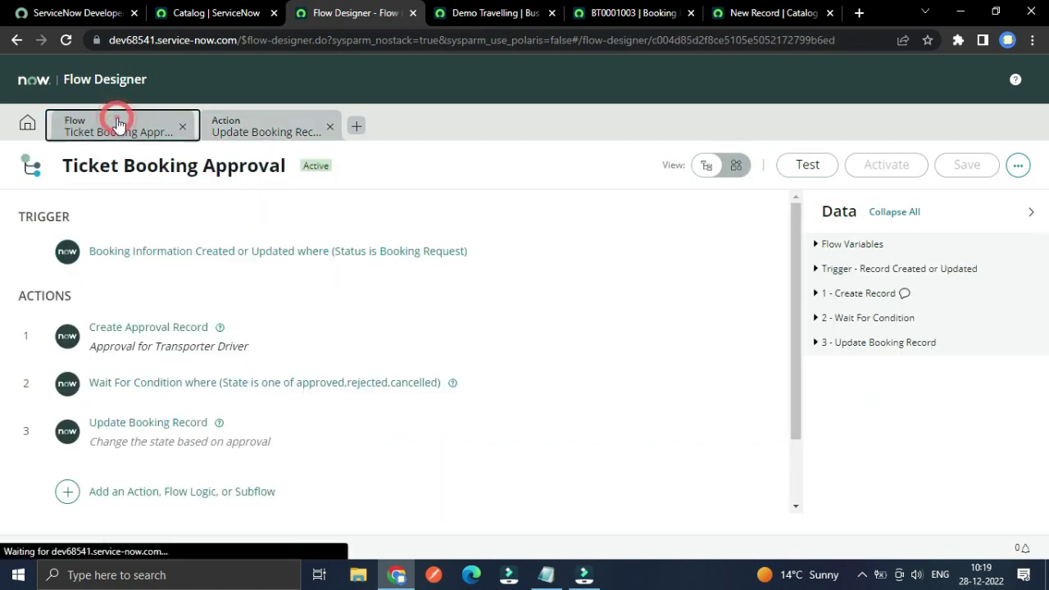
pyautogui.scroll(-2, 191, 332)
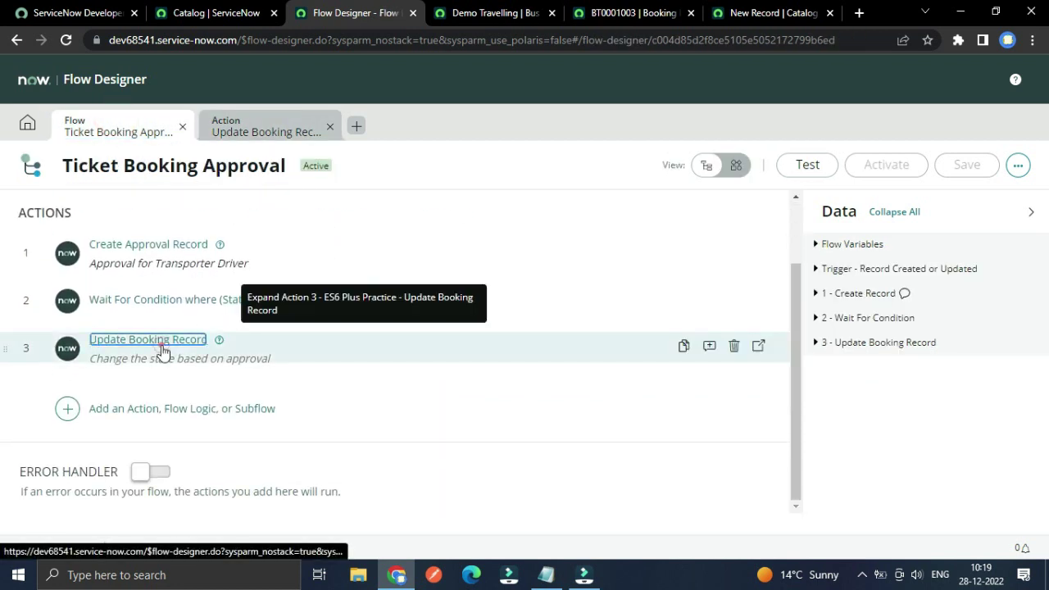
pyautogui.click(160, 346)
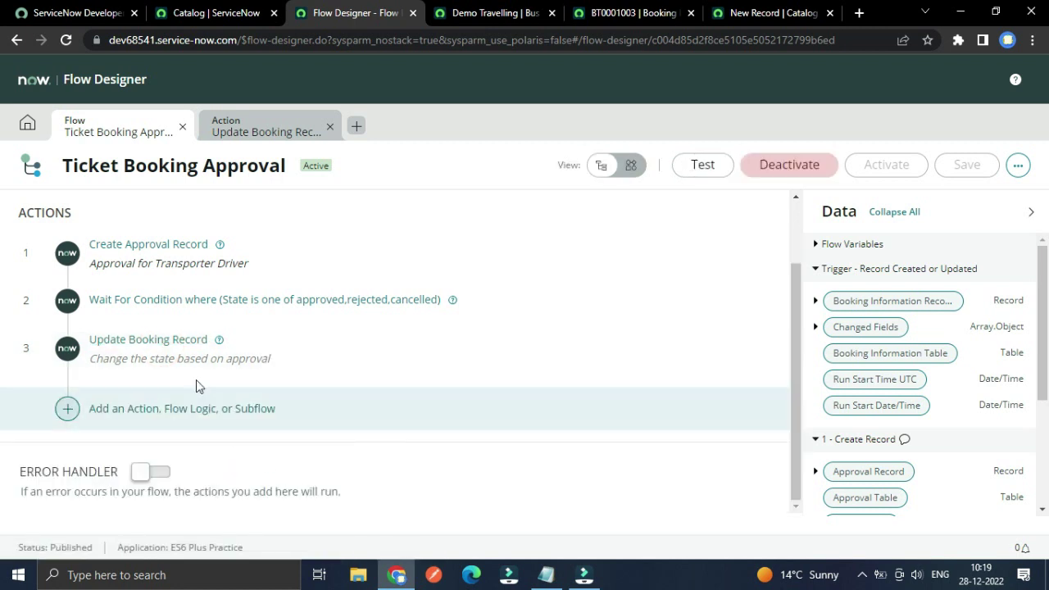
pyautogui.click(157, 348)
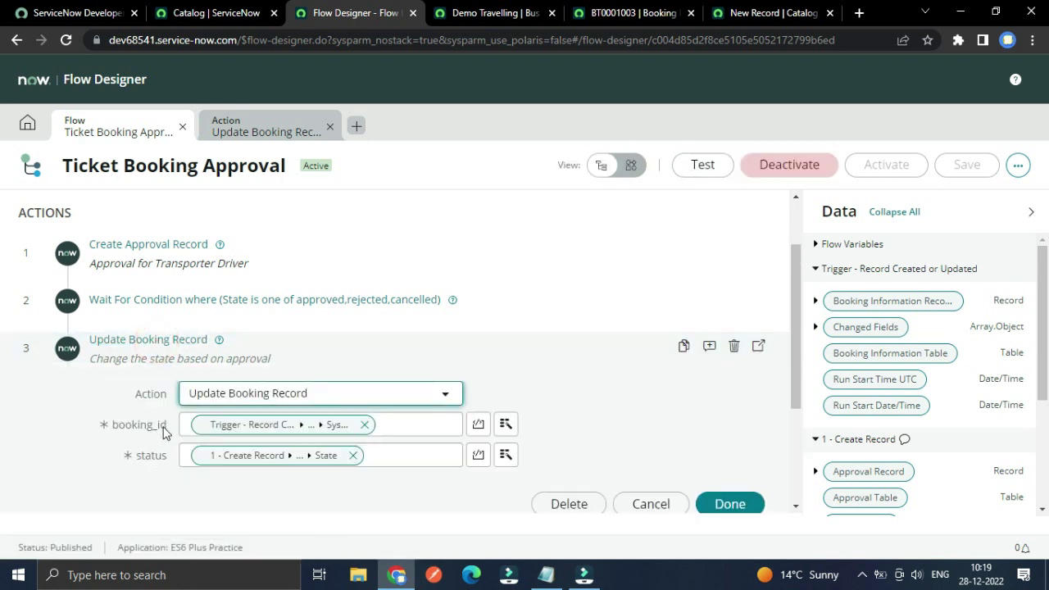
pyautogui.scroll(1, 301, 296)
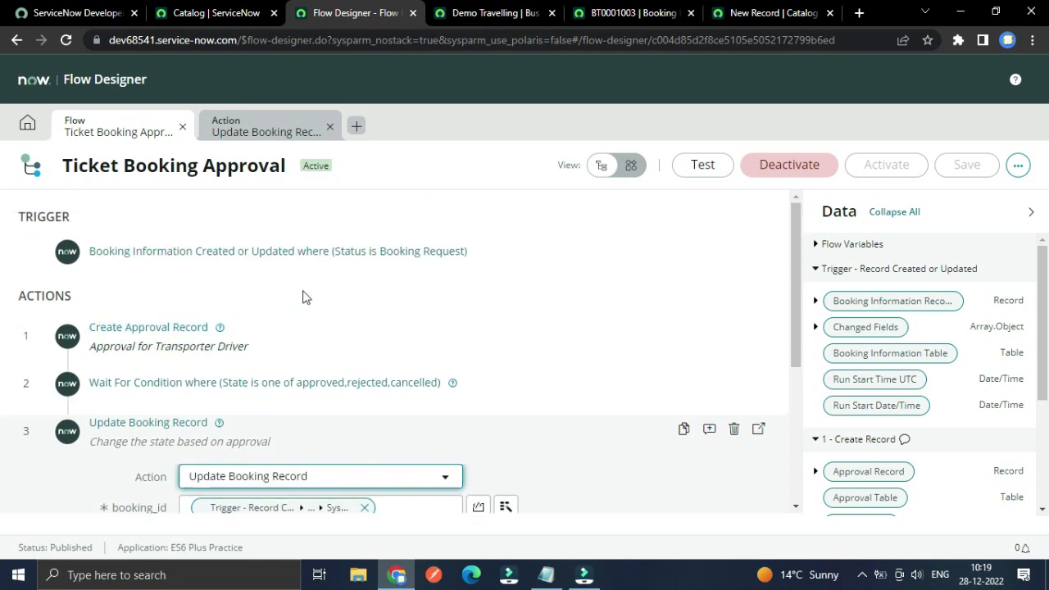
pyautogui.scroll(-2, 237, 265)
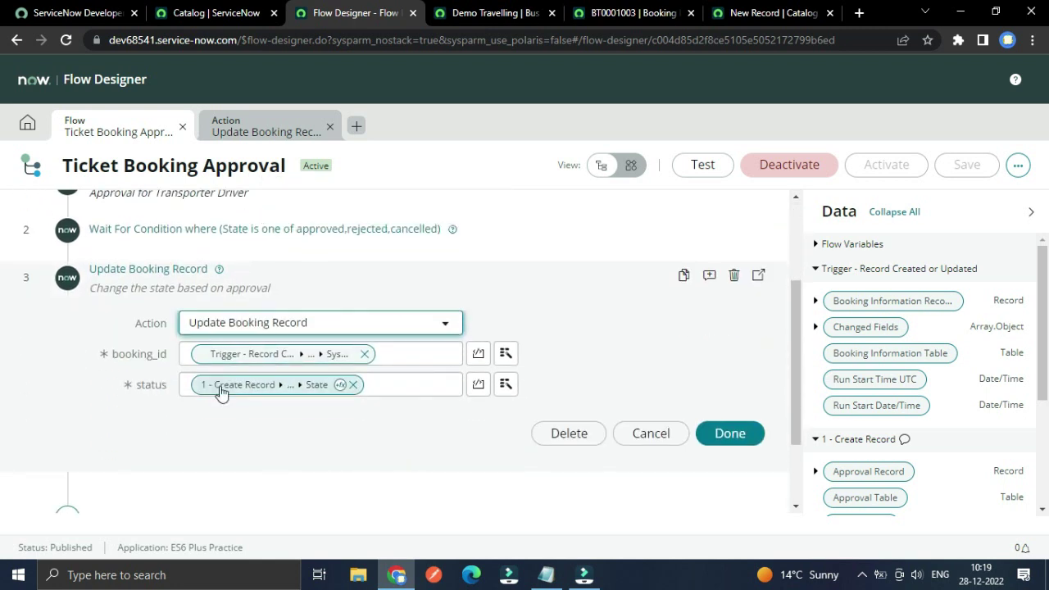
pyautogui.scroll(2, 143, 429)
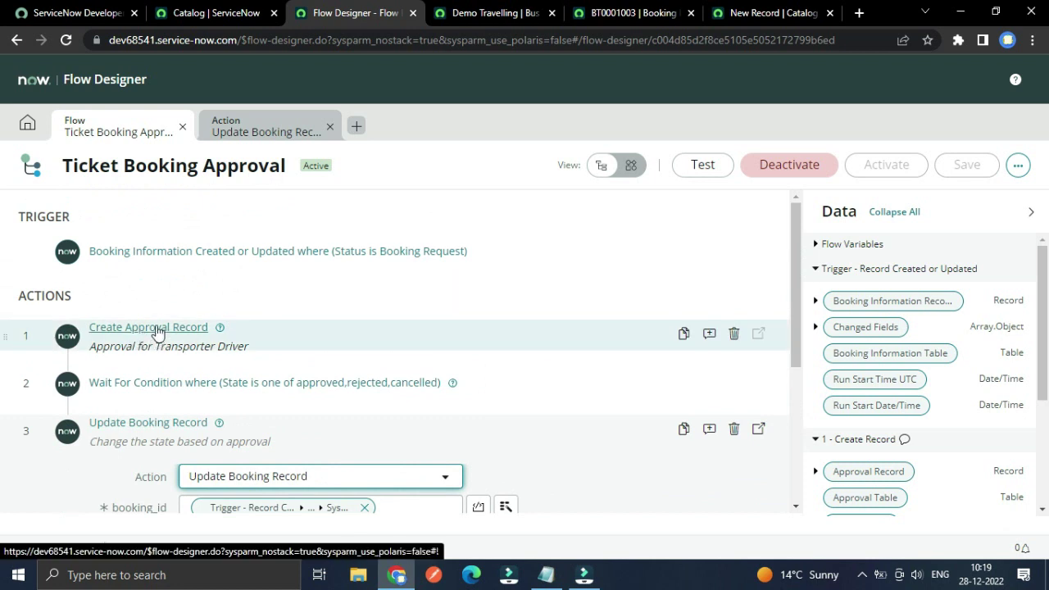
pyautogui.scroll(-1, 156, 336)
pyautogui.scroll(-1, 183, 283)
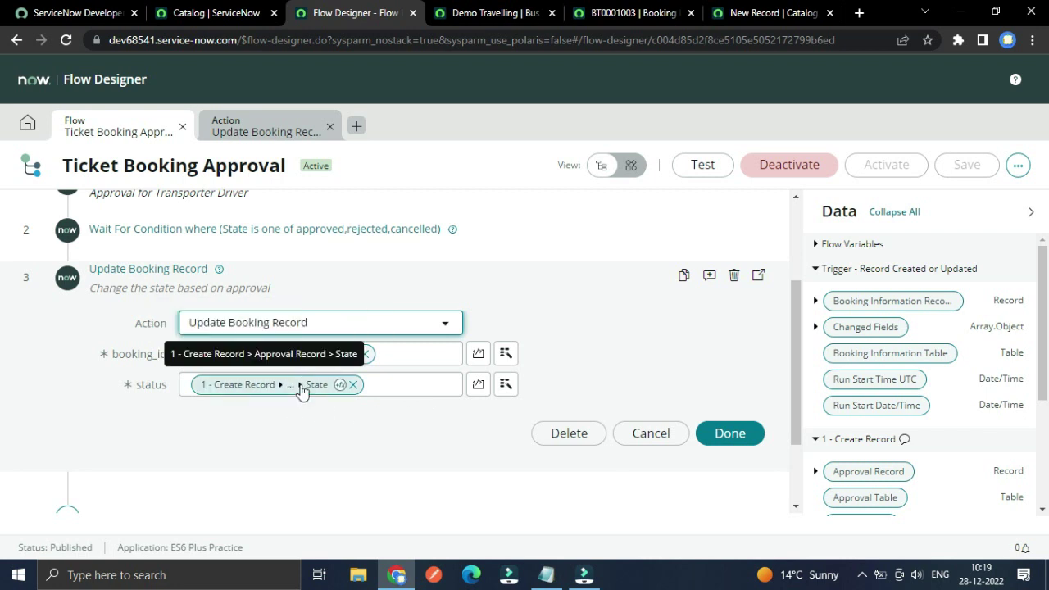
# - Review the Update Booking Record action's Script step code
pyautogui.click(246, 123)
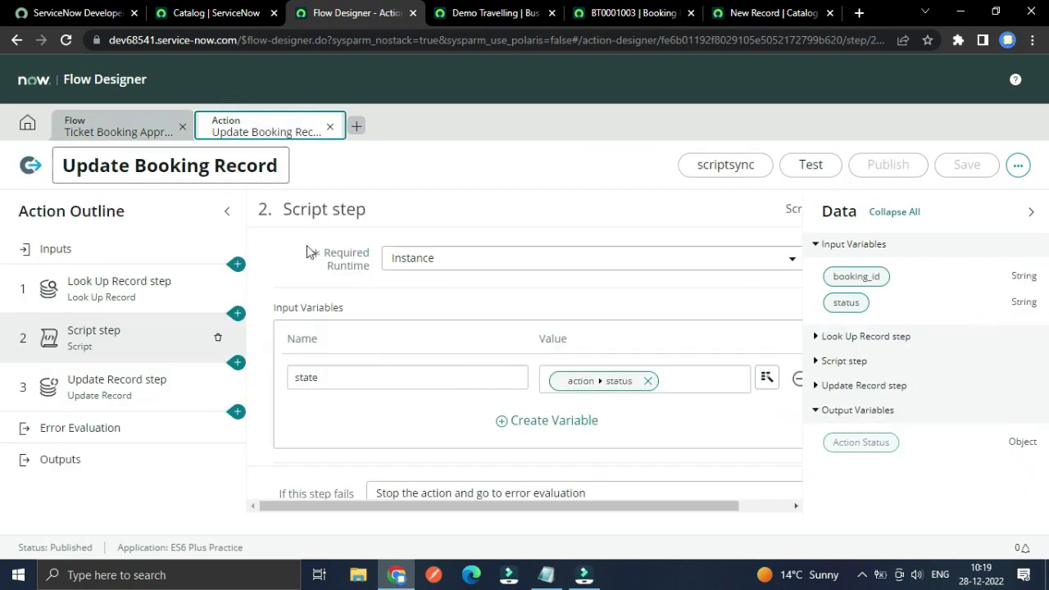
pyautogui.scroll(-5, 393, 335)
pyautogui.scroll(2, 404, 343)
pyautogui.scroll(1, 405, 343)
pyautogui.scroll(-2, 403, 346)
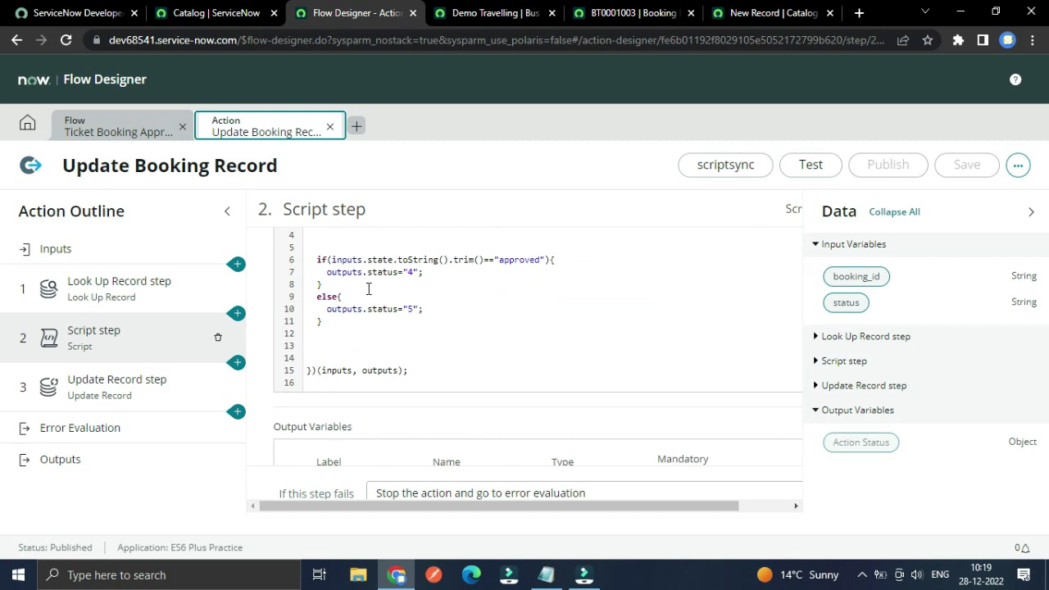
pyautogui.scroll(1, 412, 260)
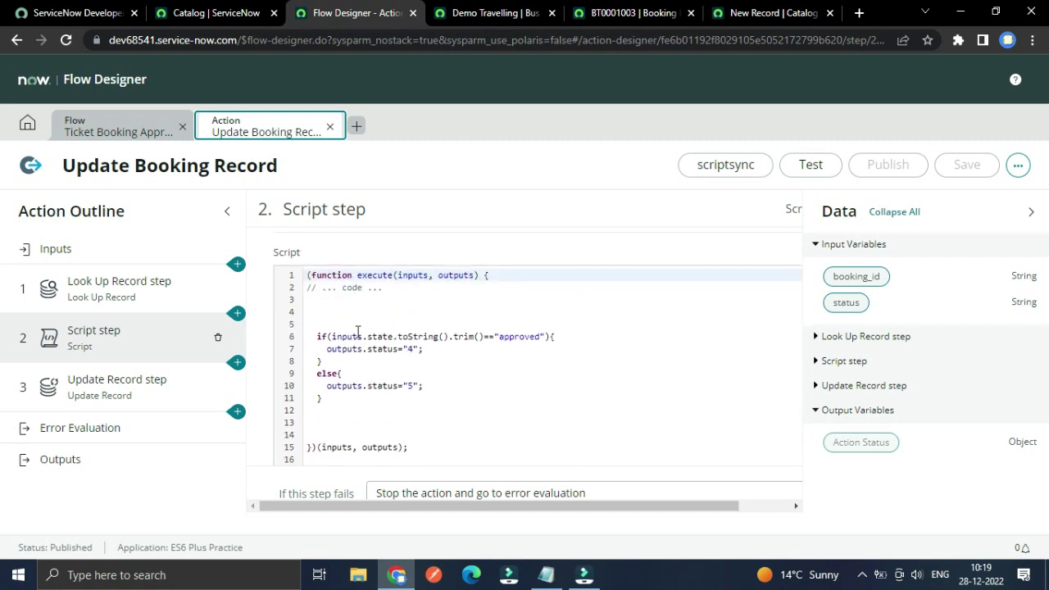
pyautogui.scroll(2, 464, 343)
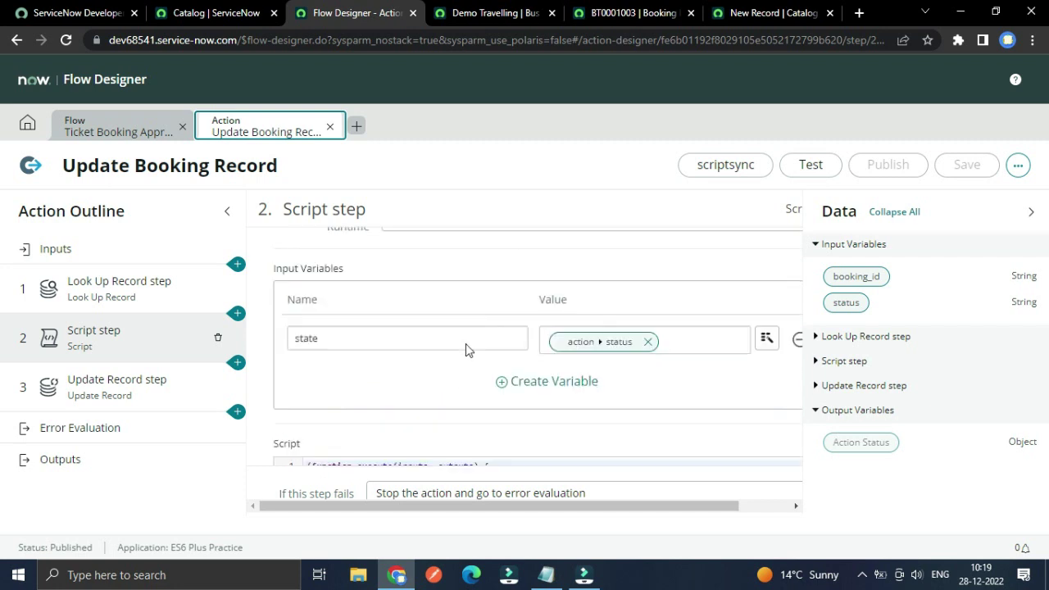
pyautogui.scroll(-3, 465, 343)
pyautogui.scroll(5, 469, 345)
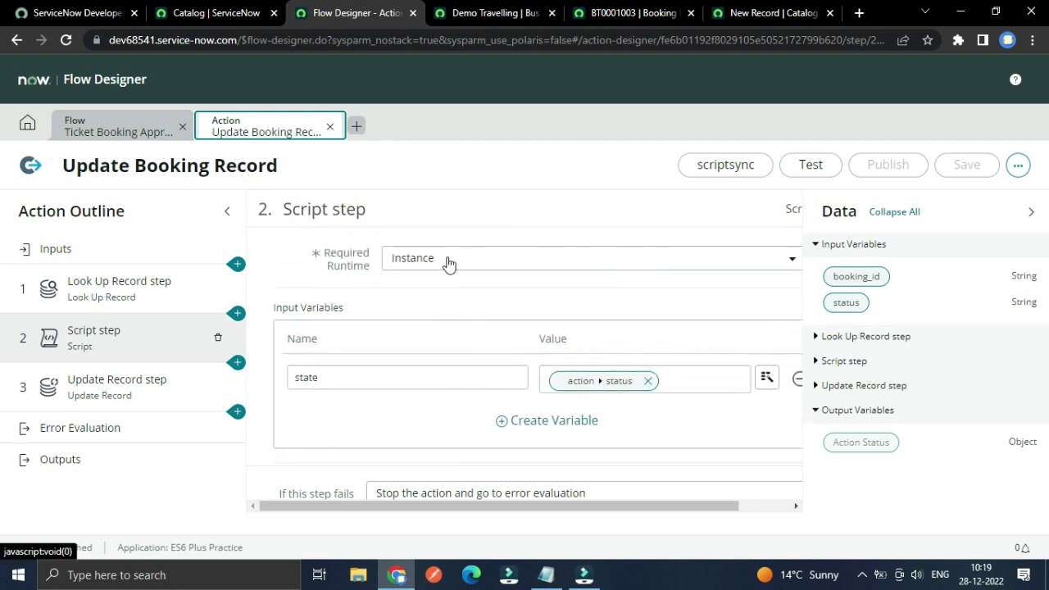
pyautogui.scroll(-1, 432, 265)
pyautogui.scroll(-2, 430, 269)
pyautogui.scroll(3, 439, 303)
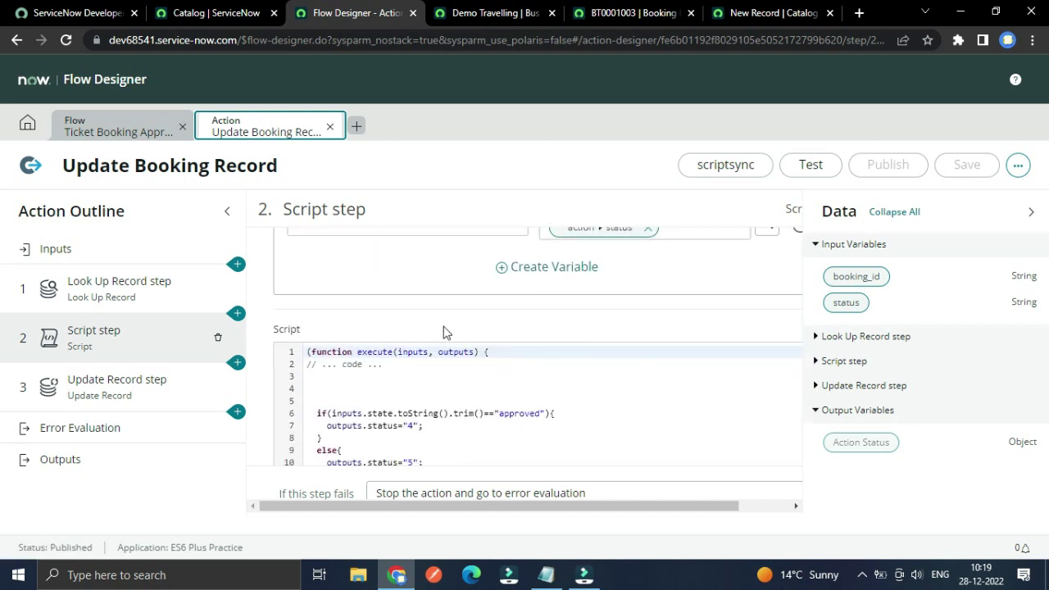
pyautogui.scroll(-1, 446, 332)
pyautogui.scroll(-5, 445, 332)
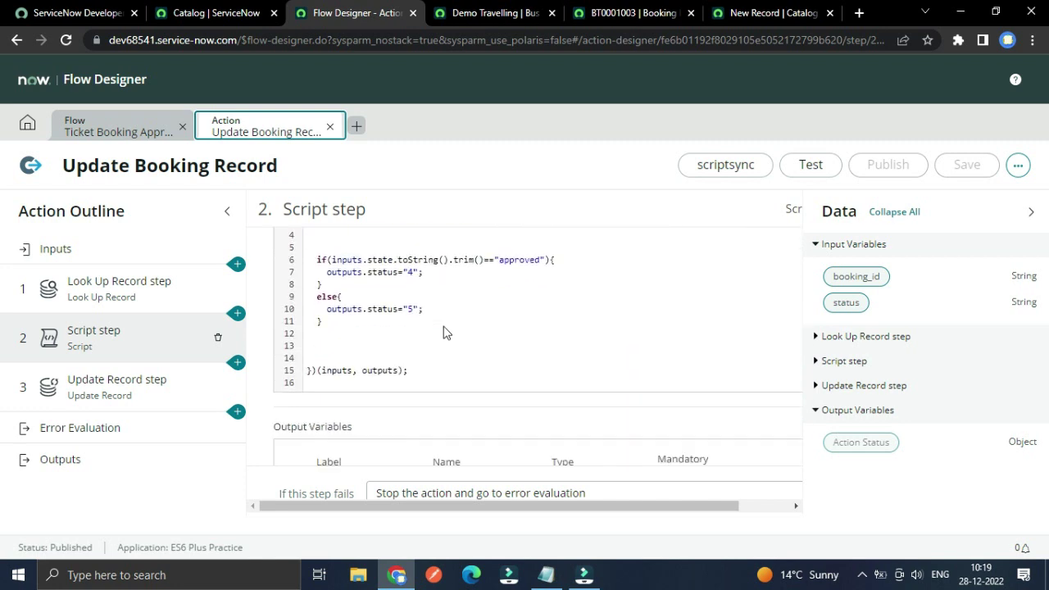
pyautogui.scroll(6, 444, 328)
pyautogui.scroll(-5, 444, 328)
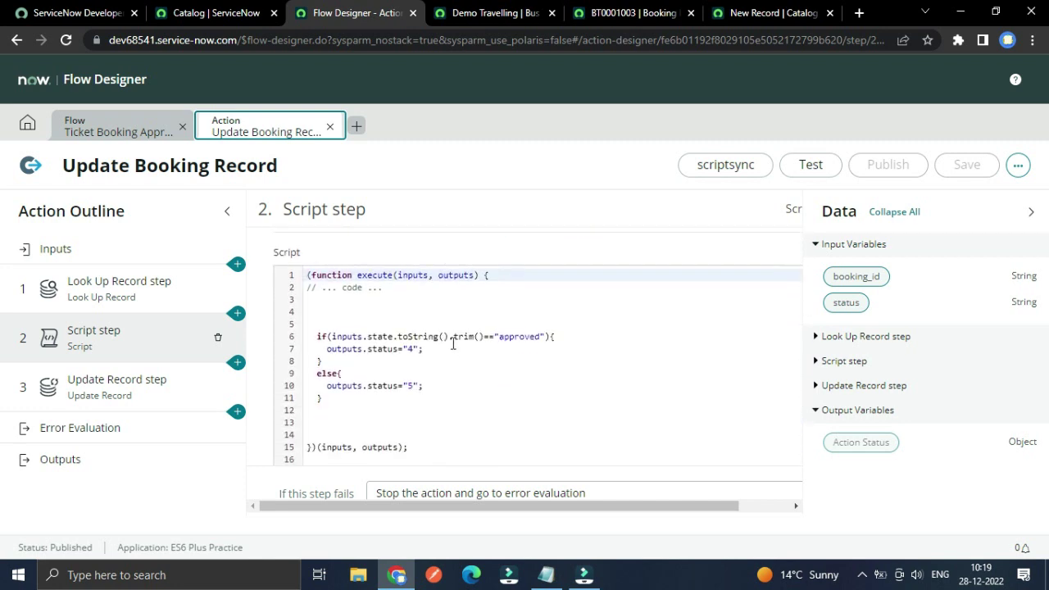
pyautogui.scroll(2, 436, 348)
# - Inspect the approval condition and select line 7's outputs.status = "4" assignment, leaving code unchanged
pyautogui.click(416, 336)
pyautogui.click(452, 336)
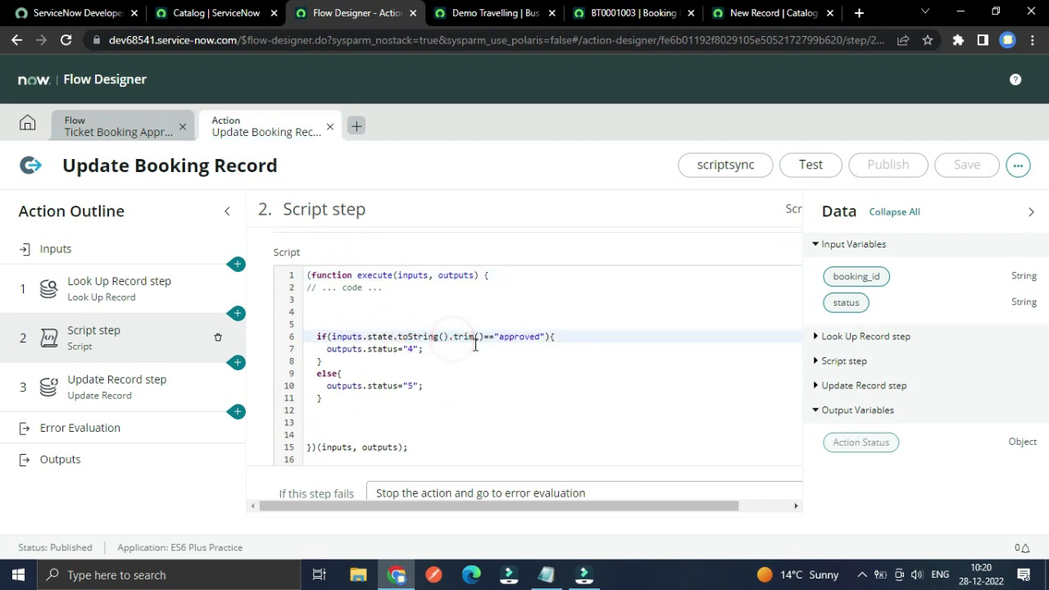
pyautogui.click(474, 346)
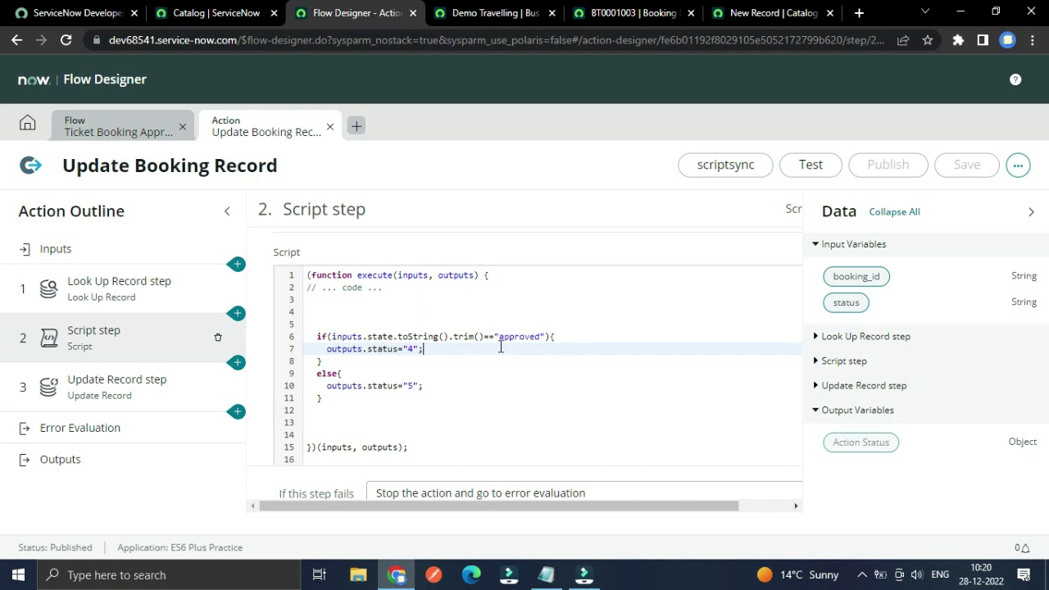
pyautogui.click(505, 334)
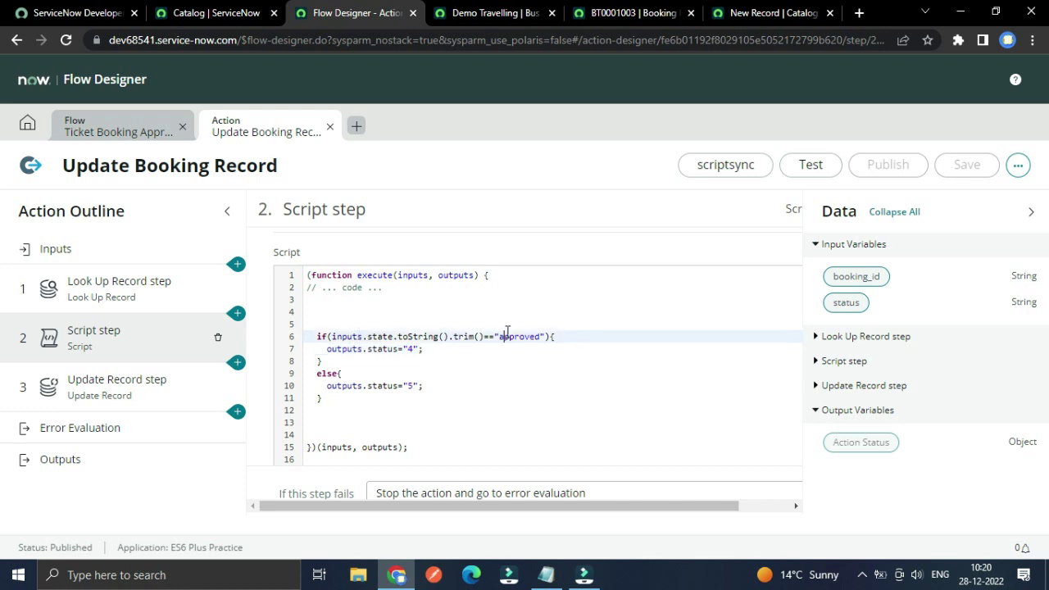
pyautogui.click(526, 337)
pyautogui.moveTo(318, 350); pyautogui.dragTo(427, 349)
# - On booking BT0001003, show technical field names and check Status choices, keeping Booking Request
pyautogui.click(602, 14)
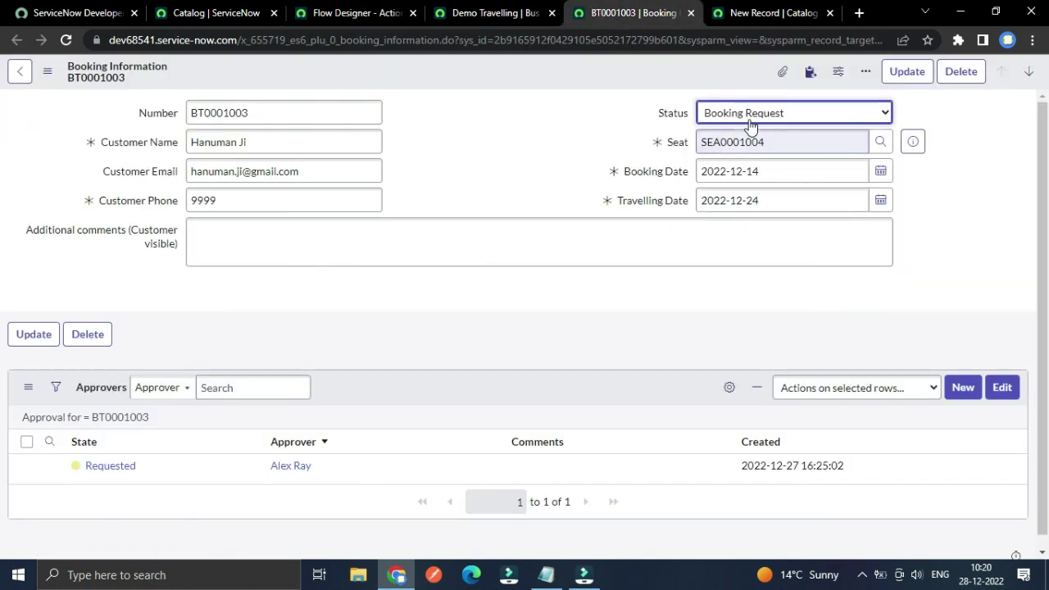
pyautogui.click(751, 124)
pyautogui.doubleClick(495, 131)
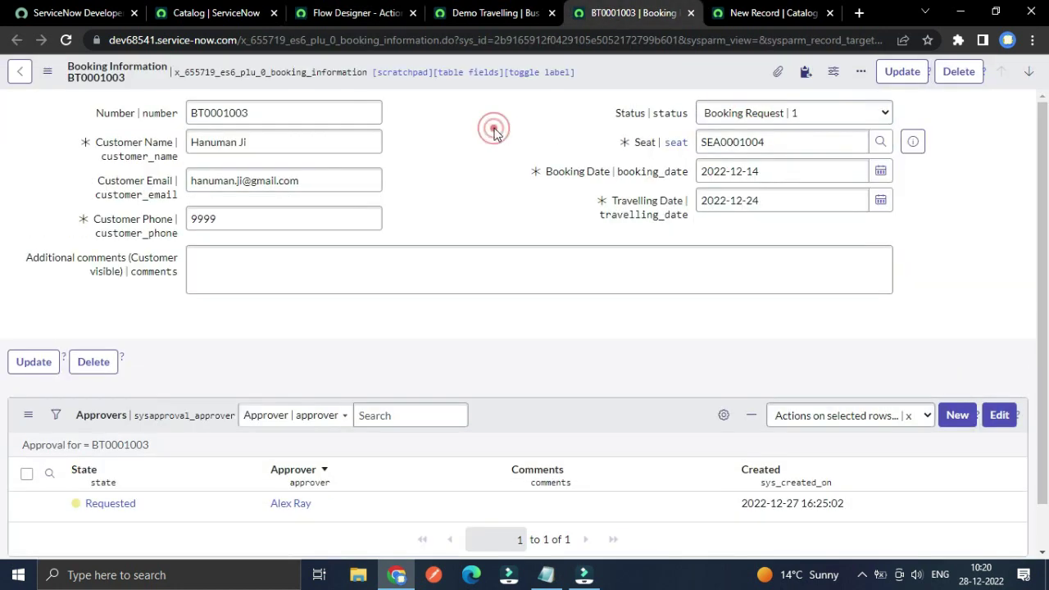
pyautogui.click(754, 112)
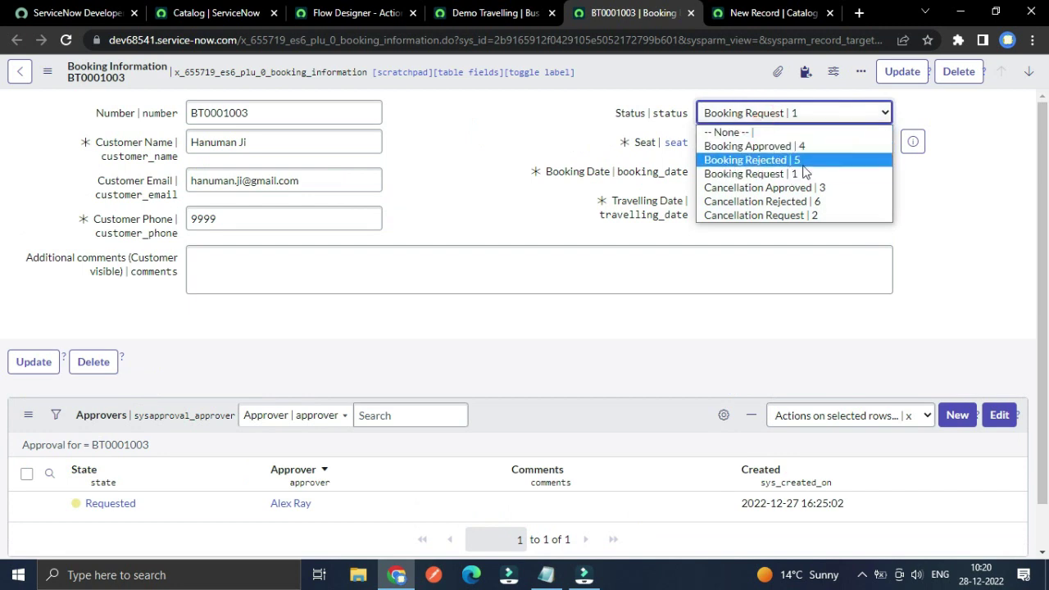
pyautogui.click(494, 145)
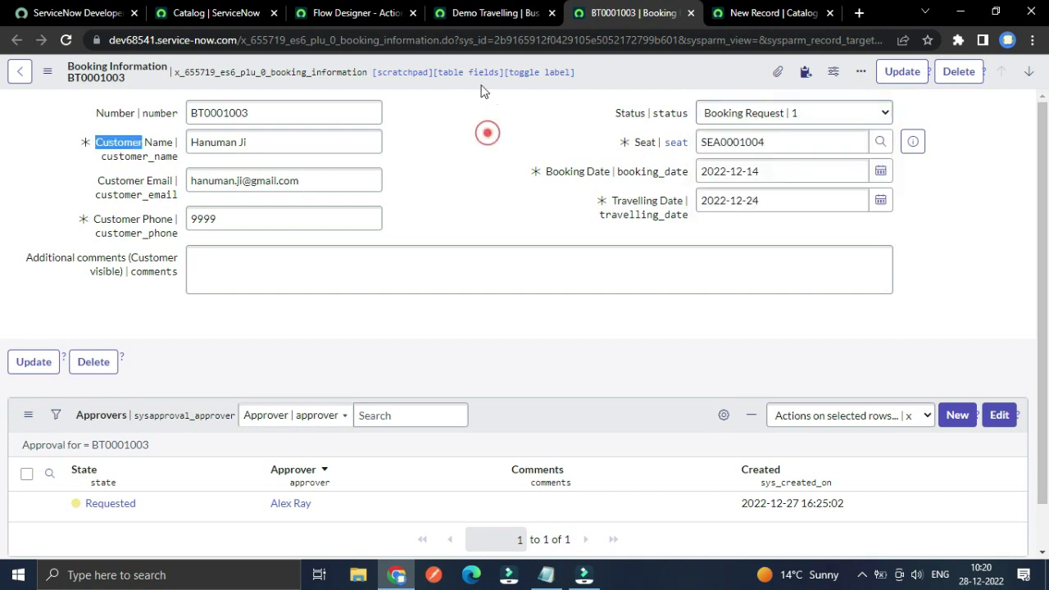
pyautogui.click(494, 13)
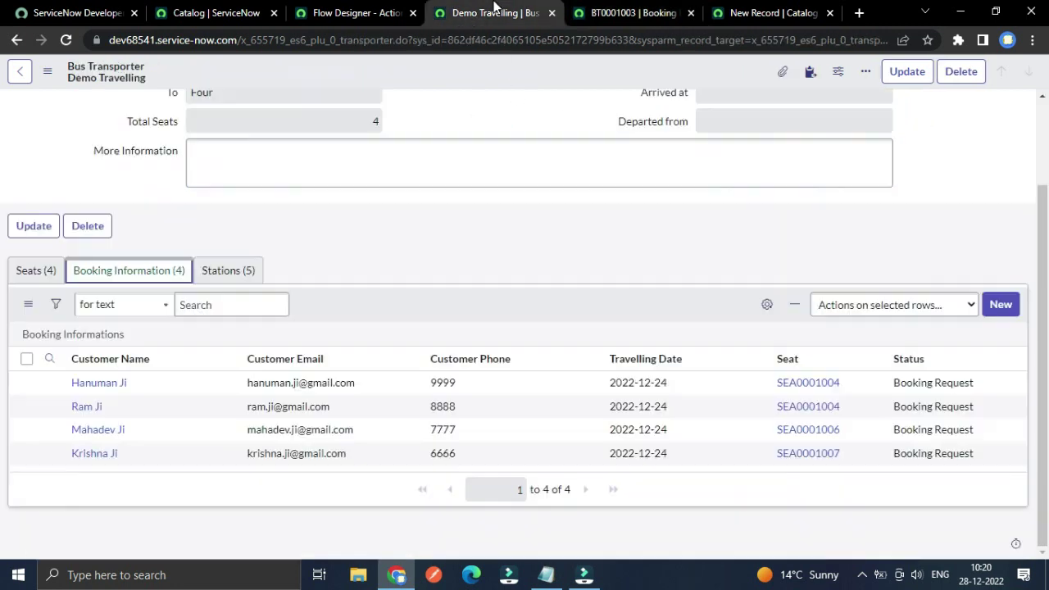
pyautogui.click(335, 14)
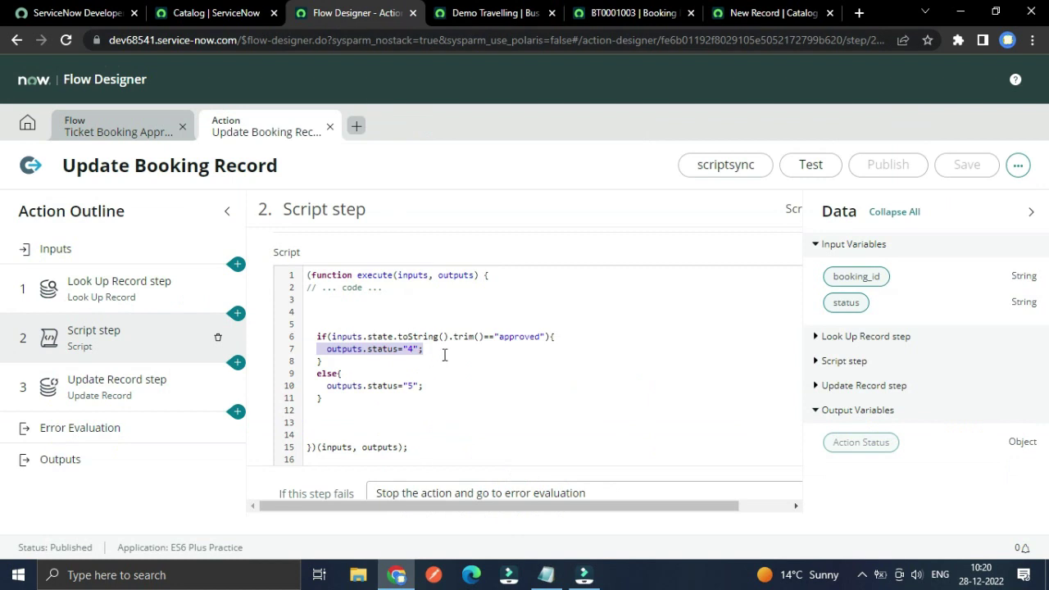
pyautogui.scroll(-3, 445, 351)
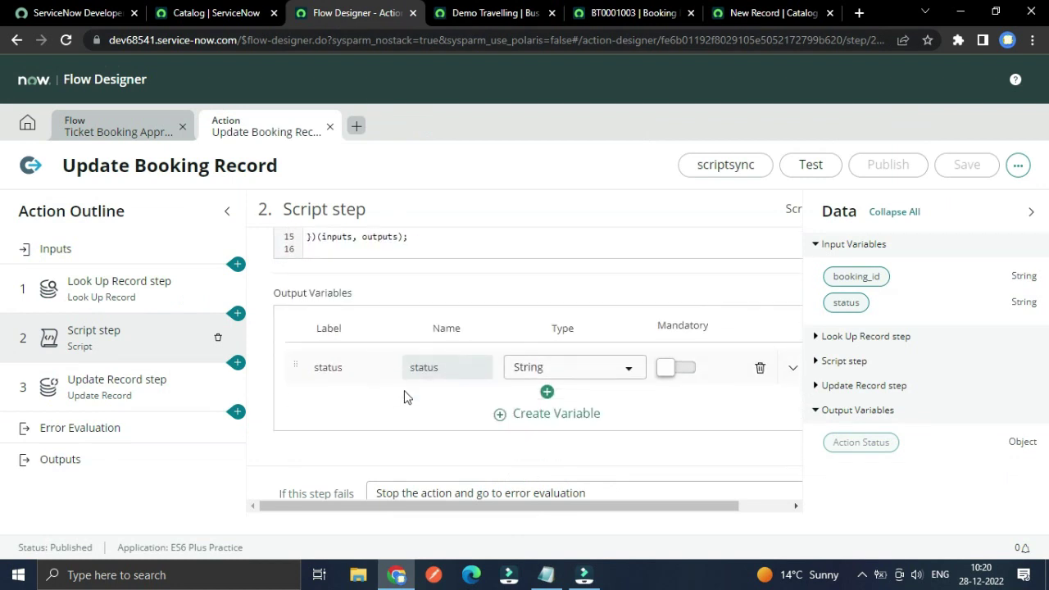
pyautogui.scroll(3, 414, 403)
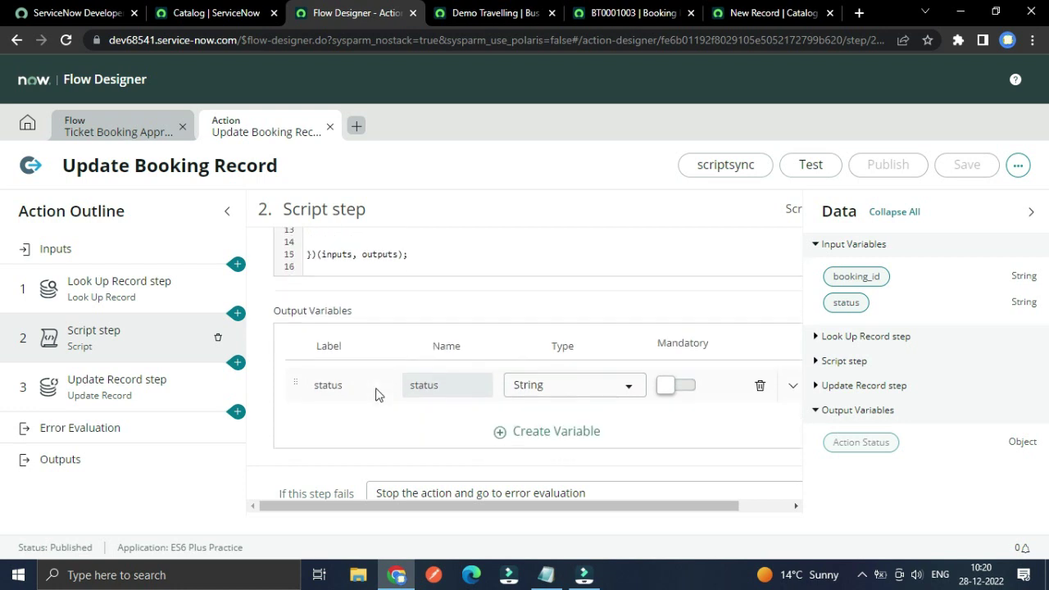
pyautogui.doubleClick(328, 330)
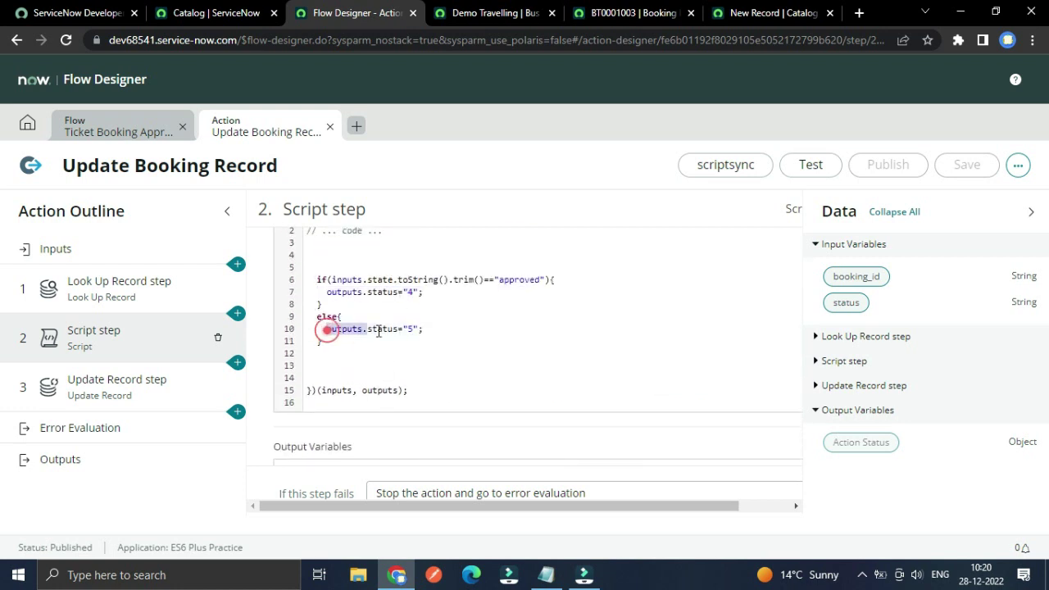
pyautogui.click(423, 348)
pyautogui.click(385, 329)
pyautogui.scroll(-2, 417, 361)
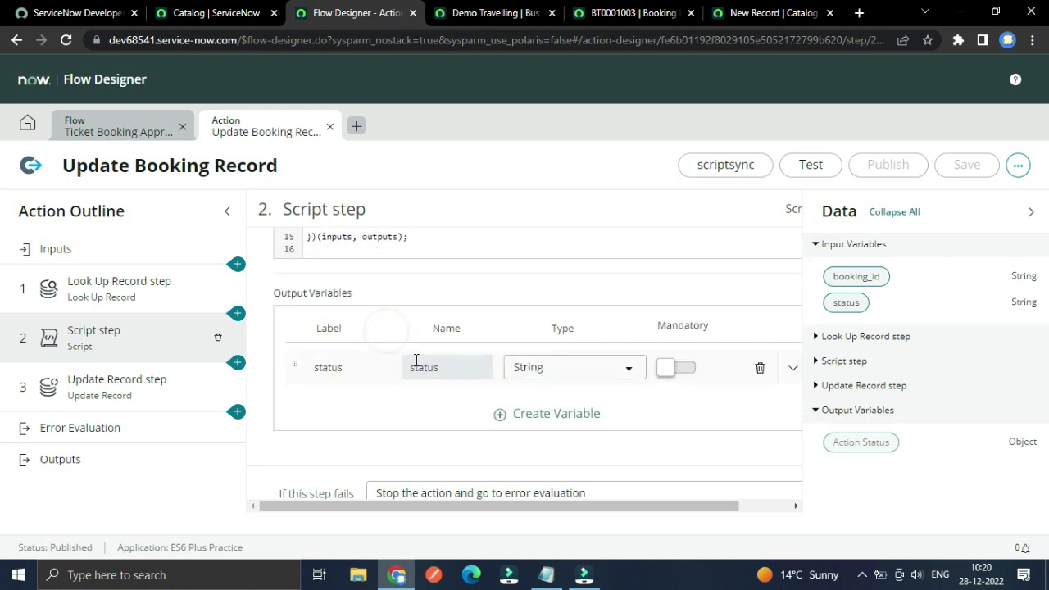
pyautogui.click(330, 367)
pyautogui.scroll(2, 357, 333)
pyautogui.click(376, 328)
pyautogui.click(352, 334)
pyautogui.click(376, 340)
pyautogui.scroll(-2, 389, 339)
pyautogui.scroll(-1, 390, 342)
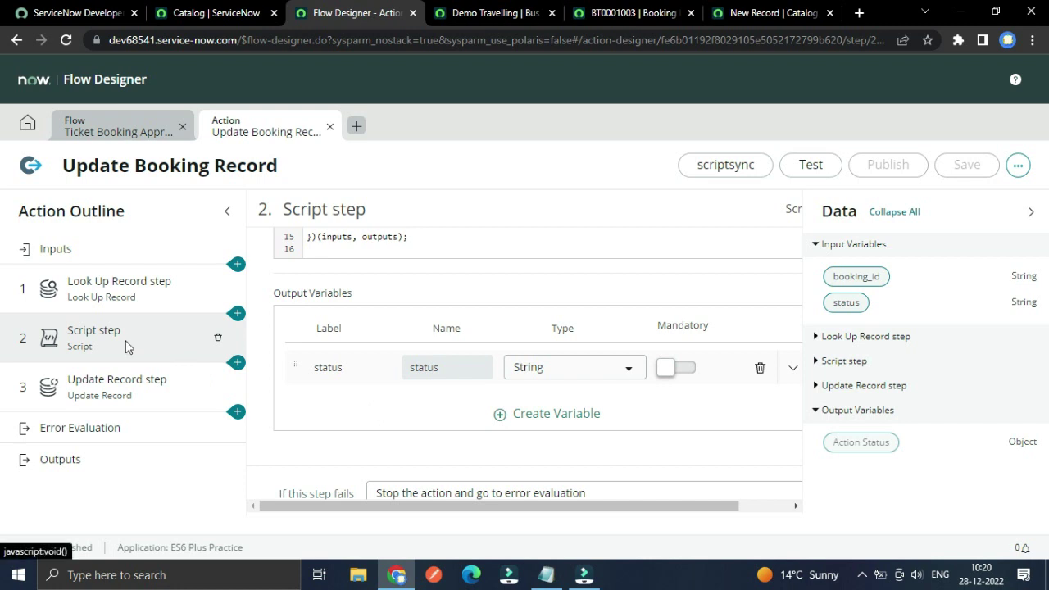
pyautogui.scroll(1, 377, 358)
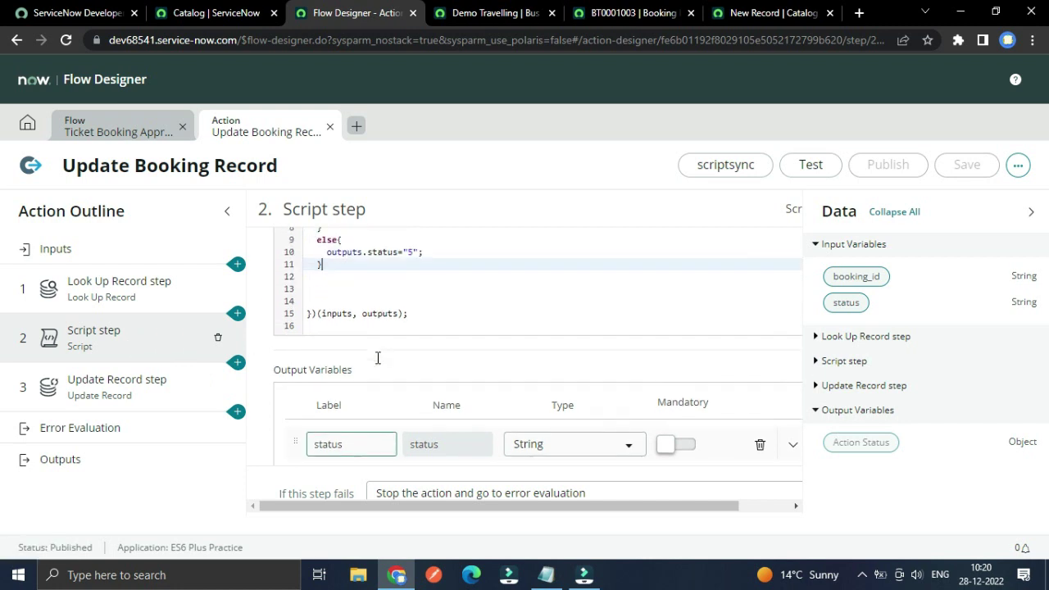
pyautogui.scroll(-1, 378, 358)
pyautogui.scroll(2, 378, 358)
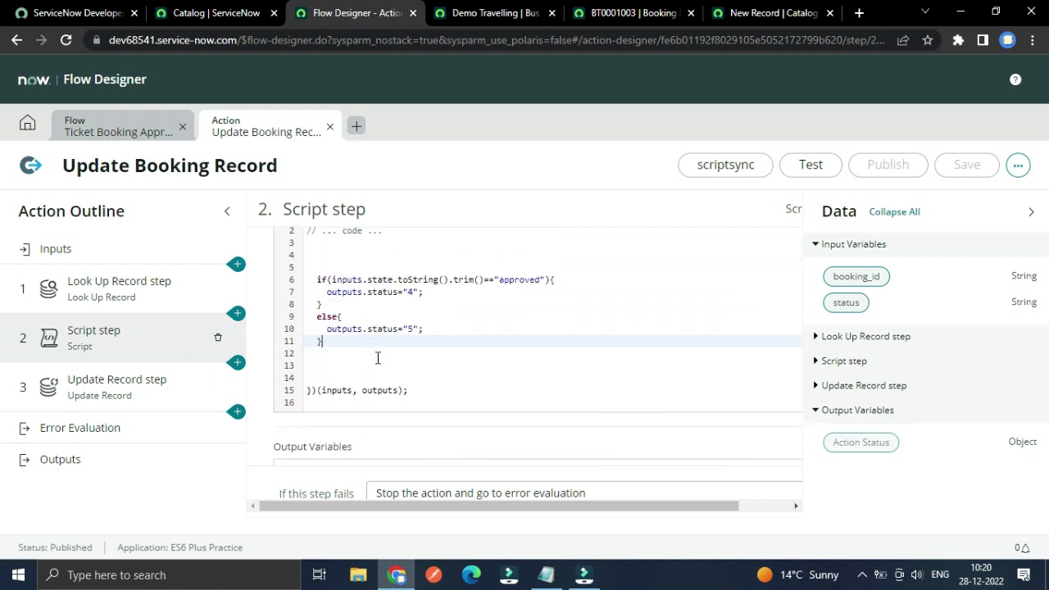
# - Review the Update Record step's booking_id and status inputs, then return to the Ticket Booking Approval flow
pyautogui.click(146, 380)
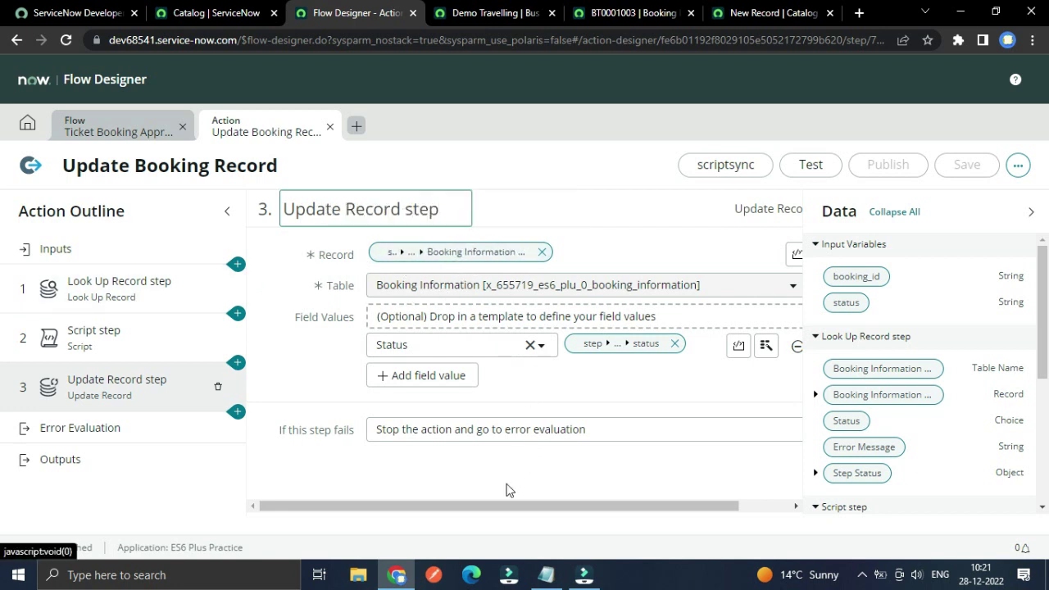
pyautogui.moveTo(492, 506); pyautogui.dragTo(508, 505)
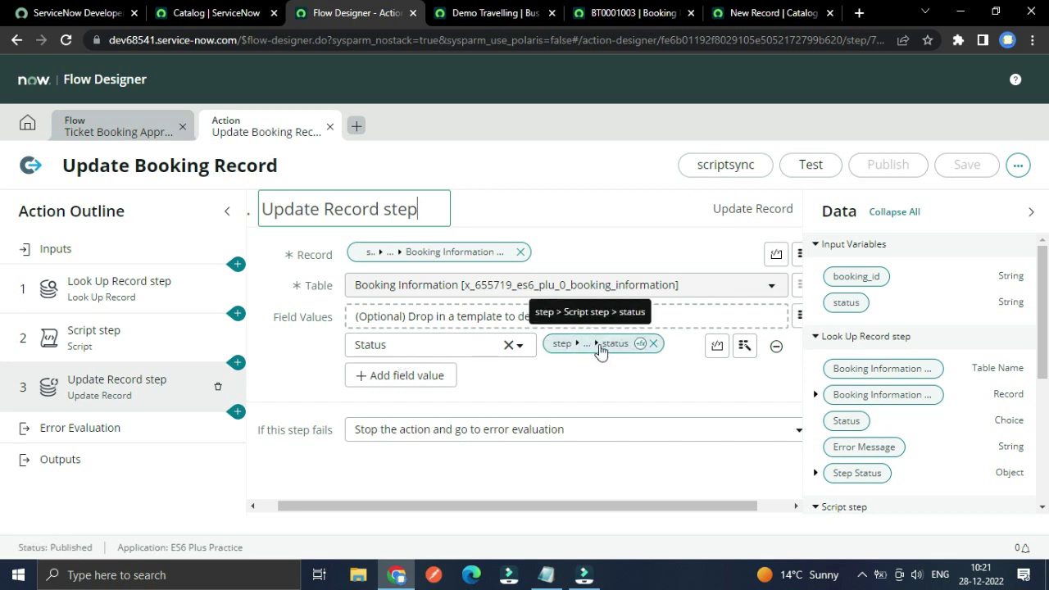
pyautogui.scroll(-3, 901, 390)
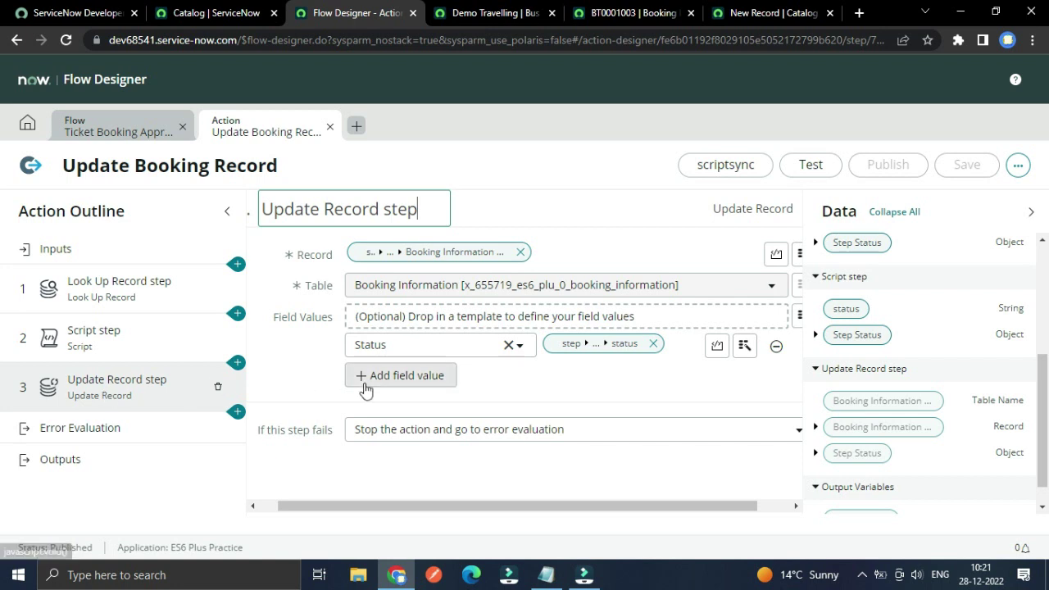
pyautogui.click(94, 131)
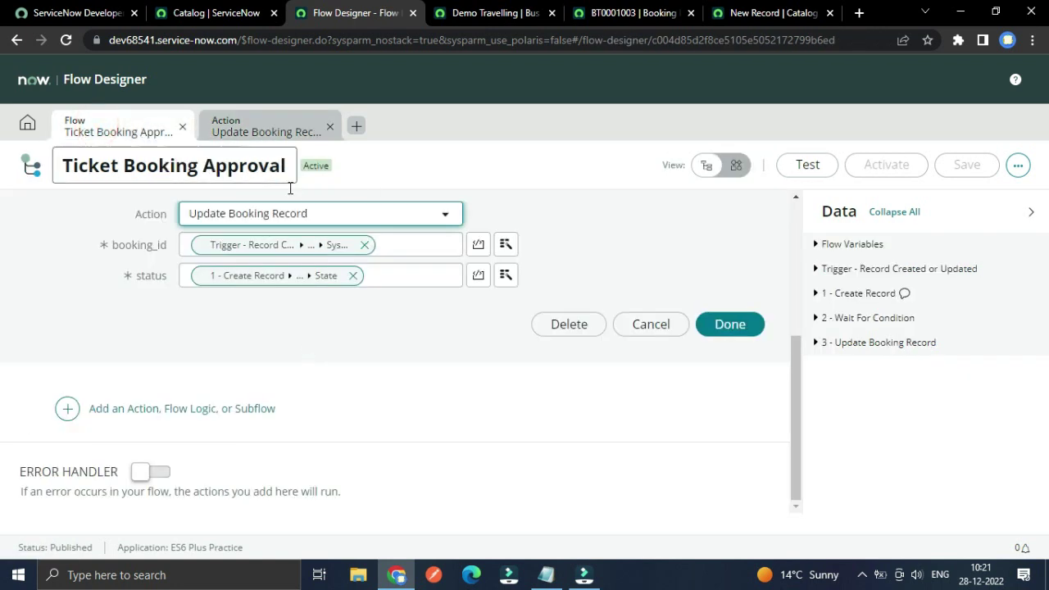
# - On booking BT0001003, restore plain field labels and check the booking's record number
pyautogui.click(465, 10)
pyautogui.click(607, 14)
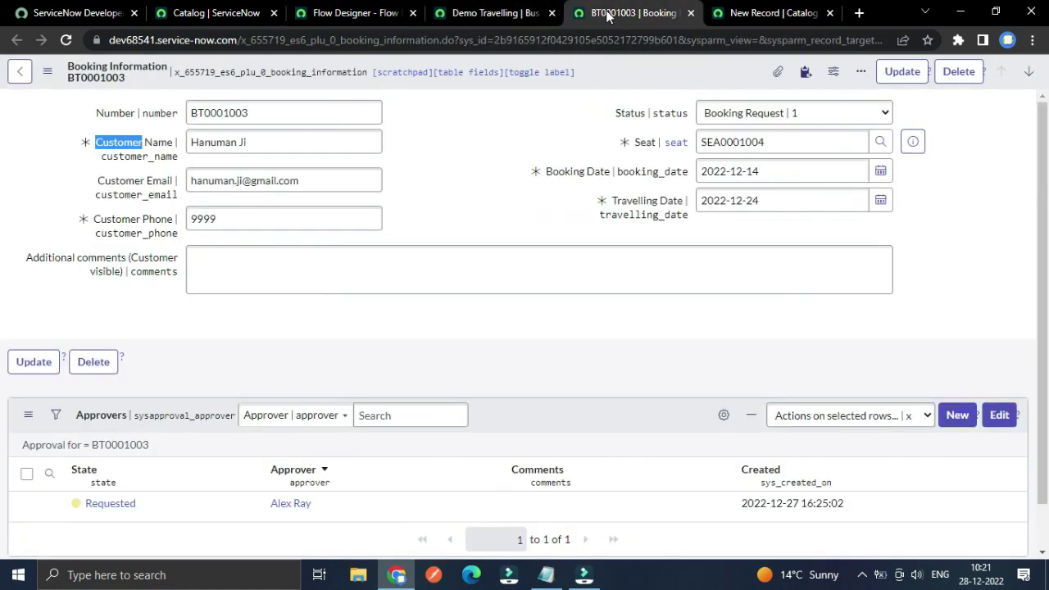
pyautogui.scroll(-1, 381, 325)
pyautogui.click(452, 138)
pyautogui.scroll(1, 459, 172)
pyautogui.doubleClick(466, 188)
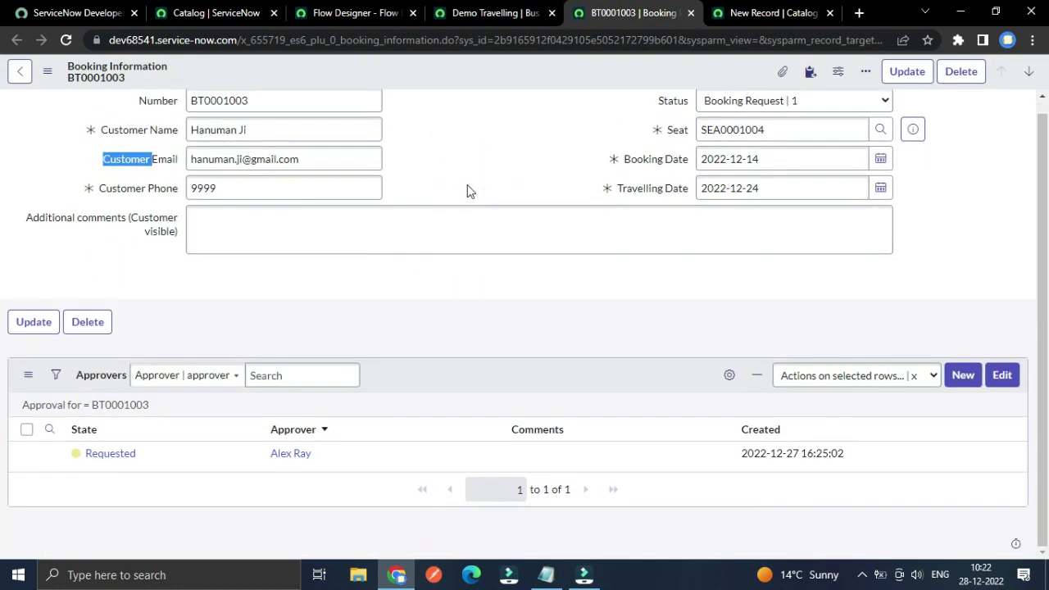
pyautogui.scroll(1, 415, 352)
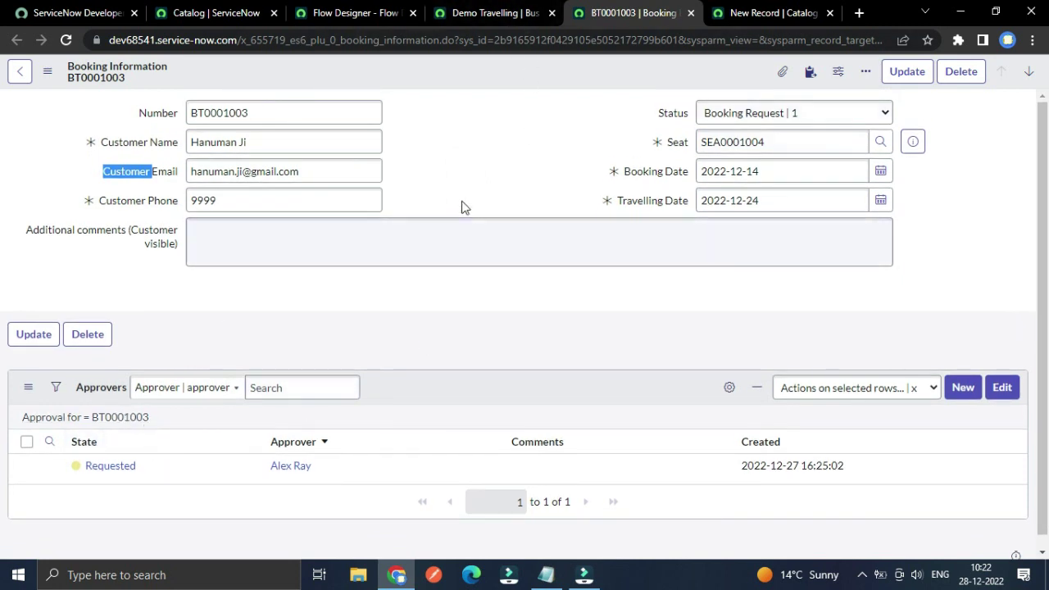
pyautogui.click(259, 111)
pyautogui.doubleClick(270, 111)
pyautogui.click(452, 136)
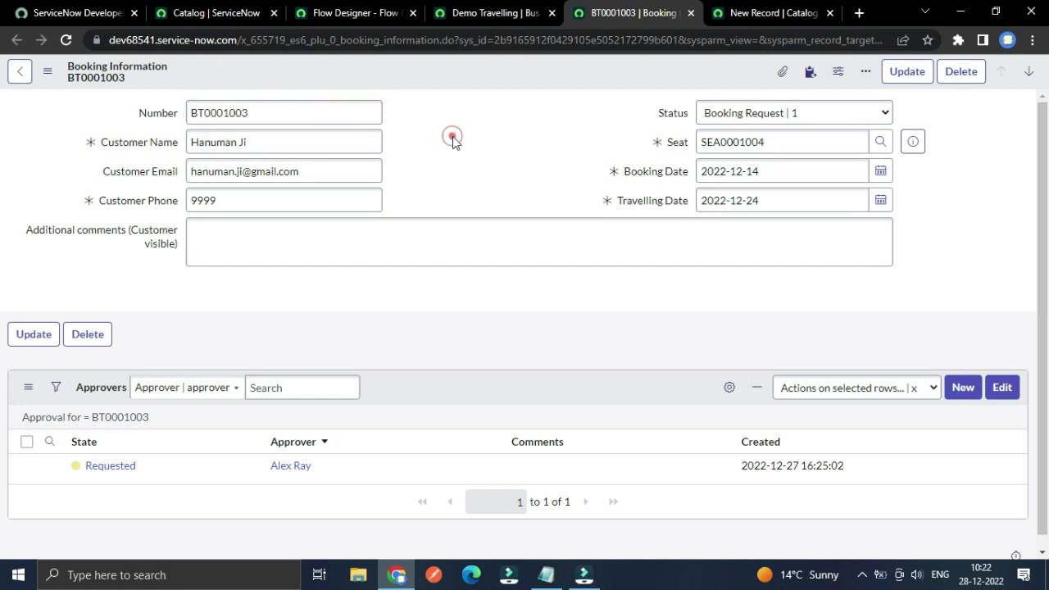
pyautogui.scroll(-1, 409, 328)
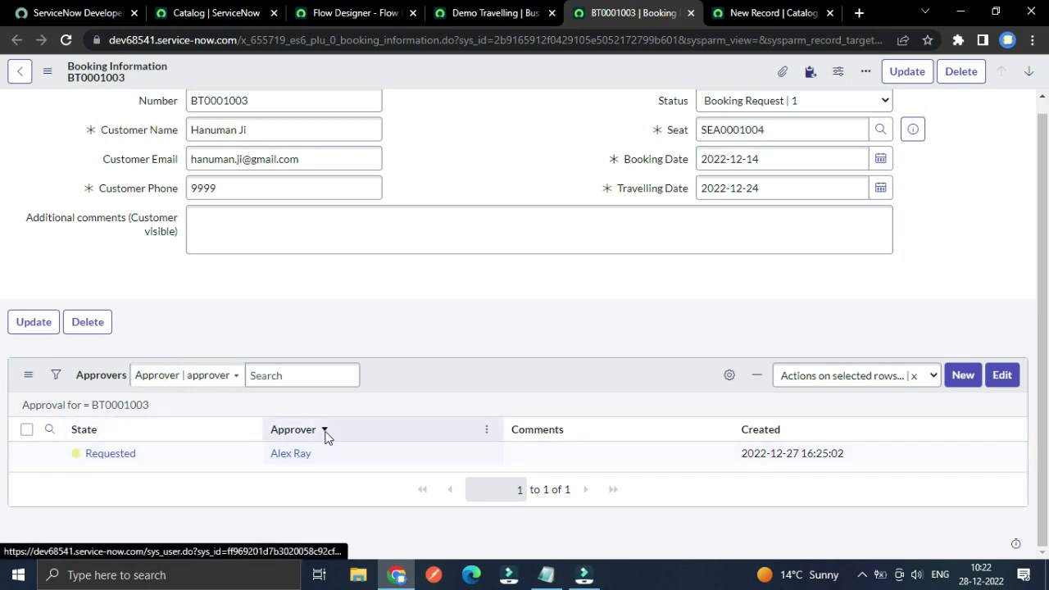
# - Glance at the Demo Travelling and flow tabs, then select the SEA0001004 booking's Requested approval State cell
pyautogui.click(471, 10)
pyautogui.click(344, 13)
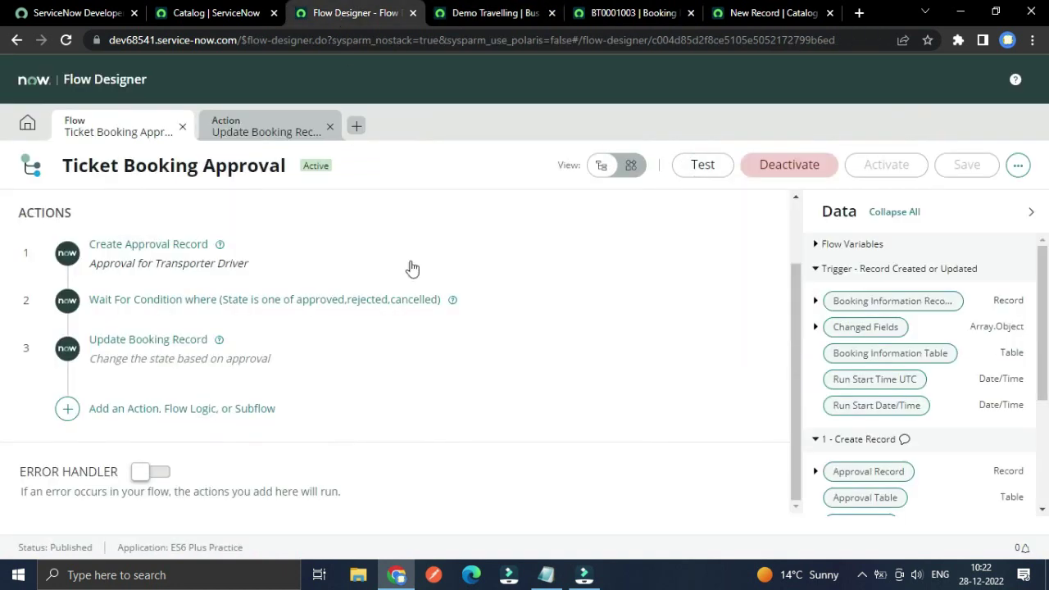
pyautogui.click(459, 13)
pyautogui.scroll(2, 487, 233)
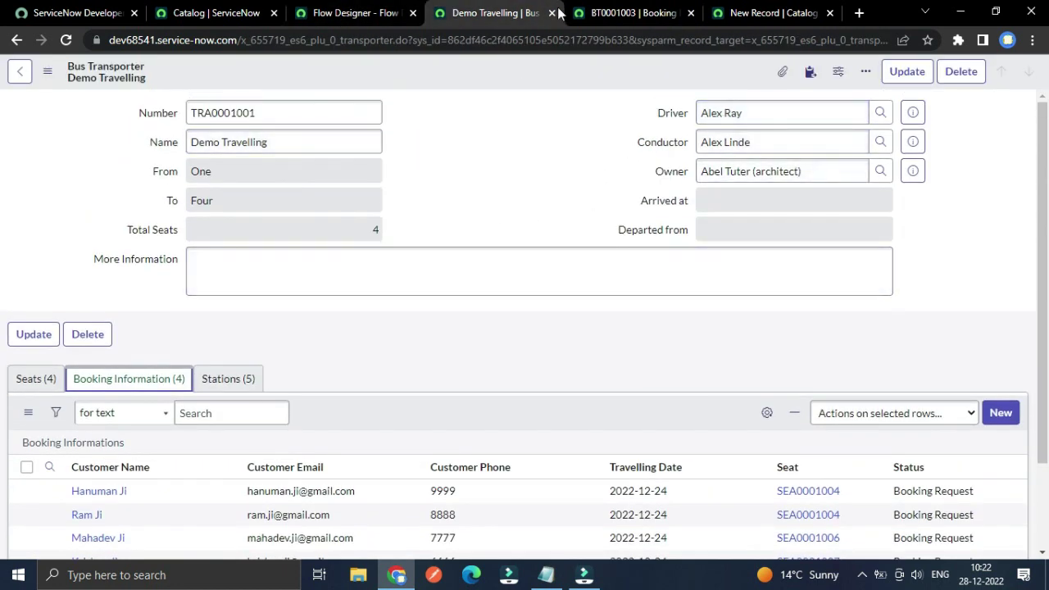
pyautogui.click(631, 14)
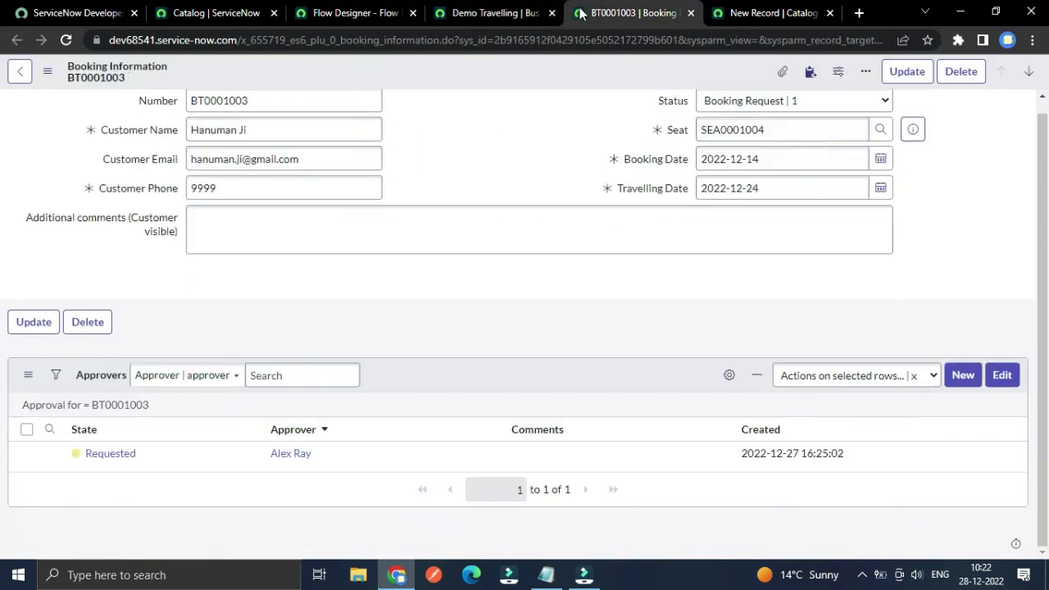
pyautogui.click(149, 455)
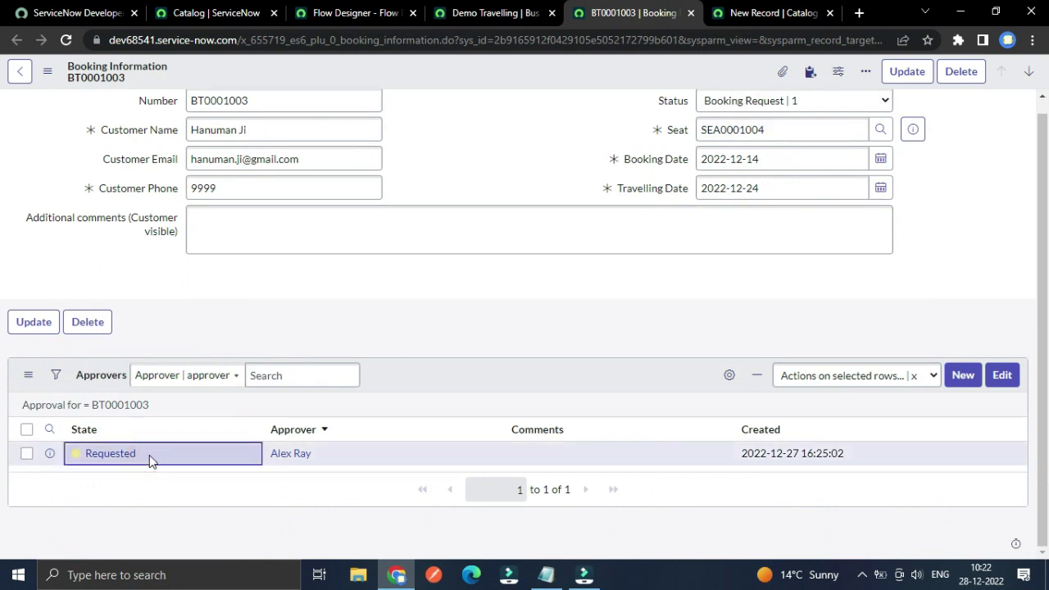
# - Set the SEA0001004 booking's approval to Approved and reload to see Booking Approved
pyautogui.click(150, 455)
pyautogui.click(148, 459)
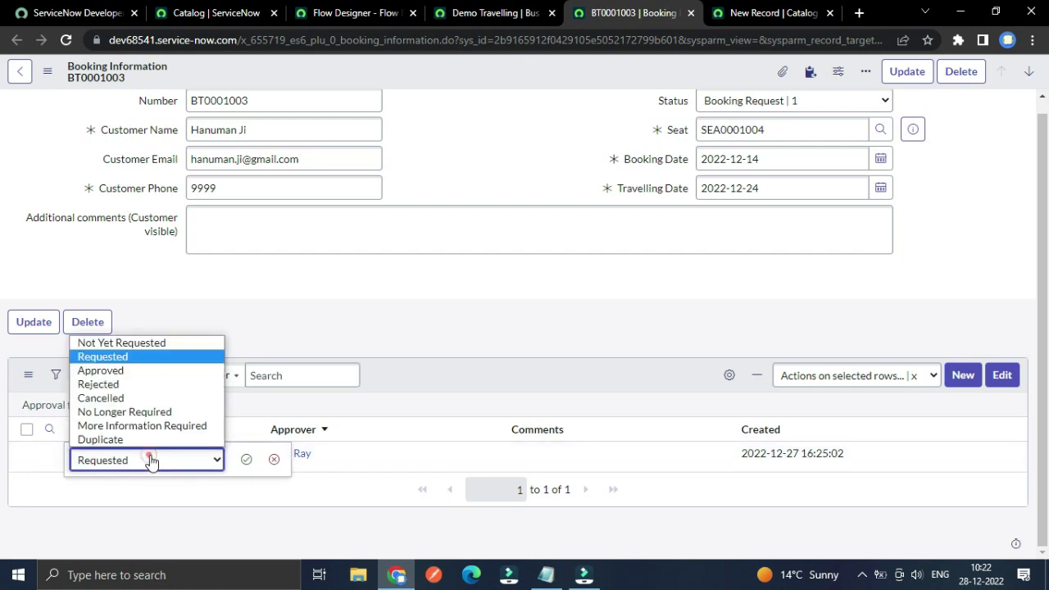
pyautogui.click(125, 370)
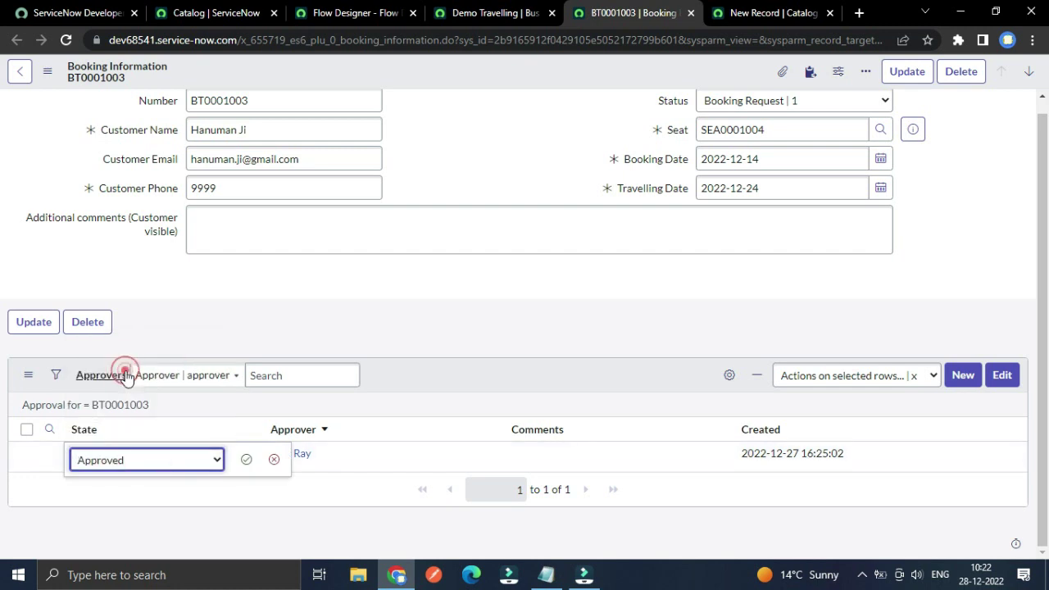
pyautogui.click(247, 461)
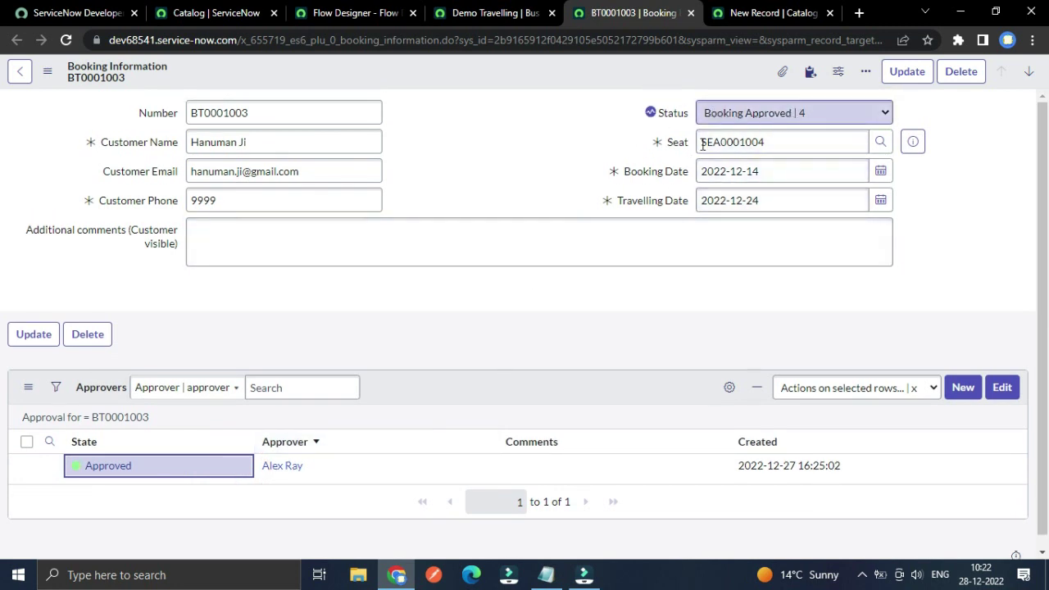
pyautogui.click(65, 40)
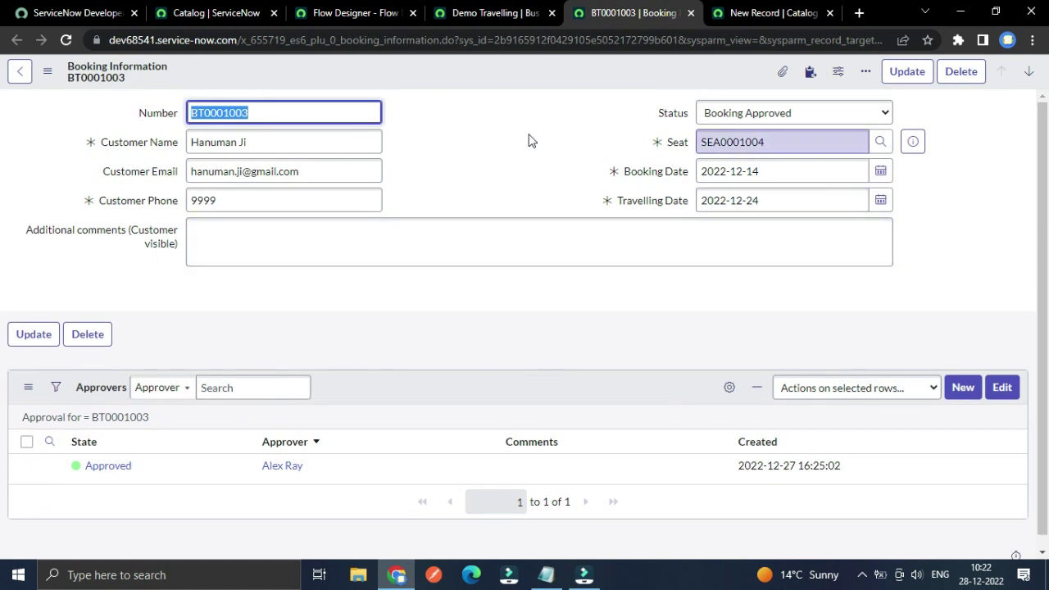
# - Move to the Demo Travelling record and scroll to its Booking Information list
pyautogui.click(497, 12)
pyautogui.click(596, 14)
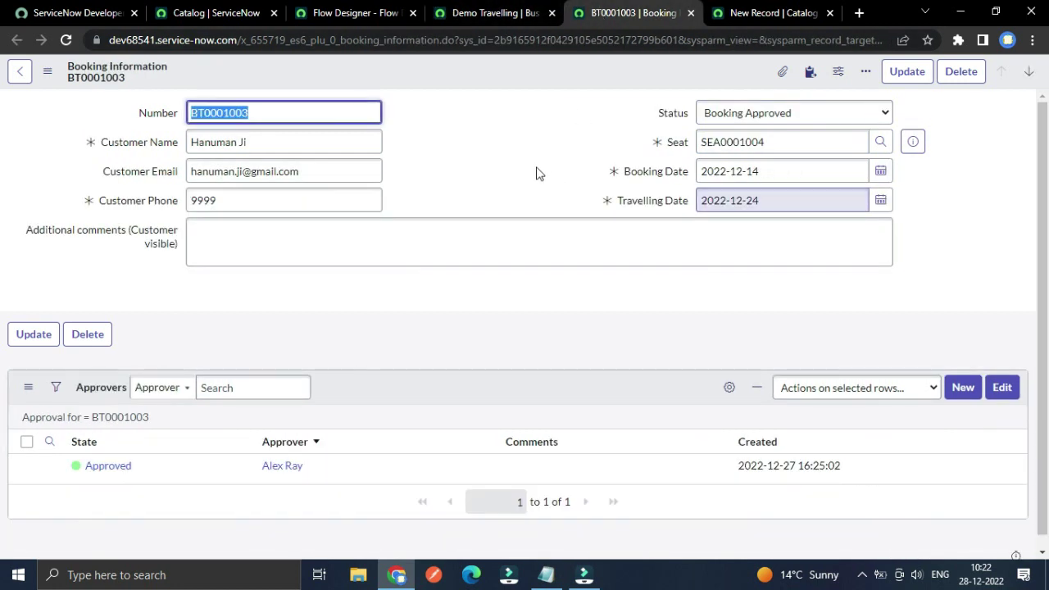
pyautogui.click(498, 13)
pyautogui.scroll(-3, 500, 164)
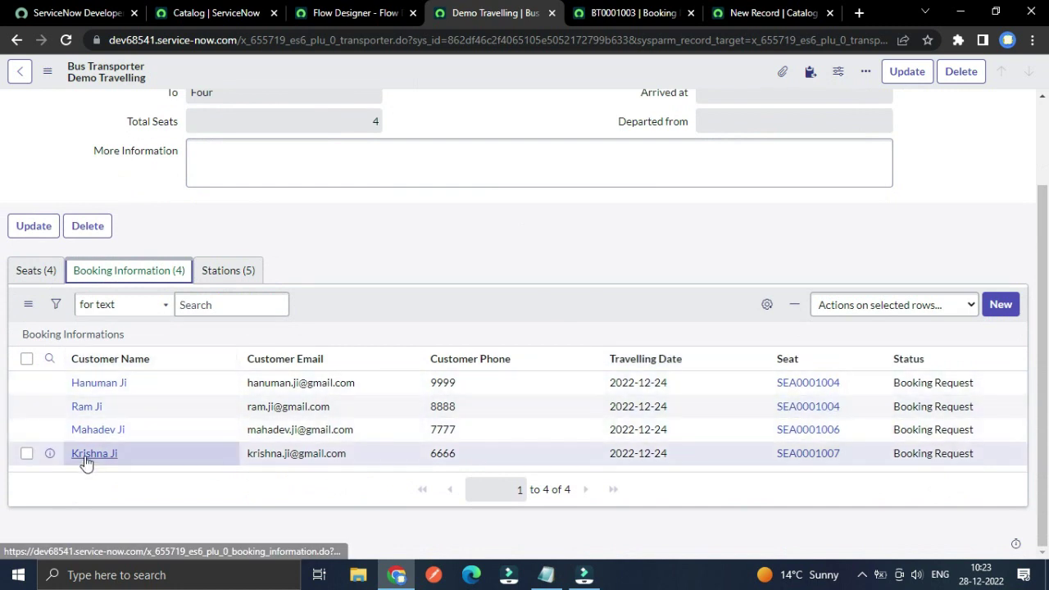
# - Open the SEA0001006 booking in a new browser tab
pyautogui.rightClick(51, 431)
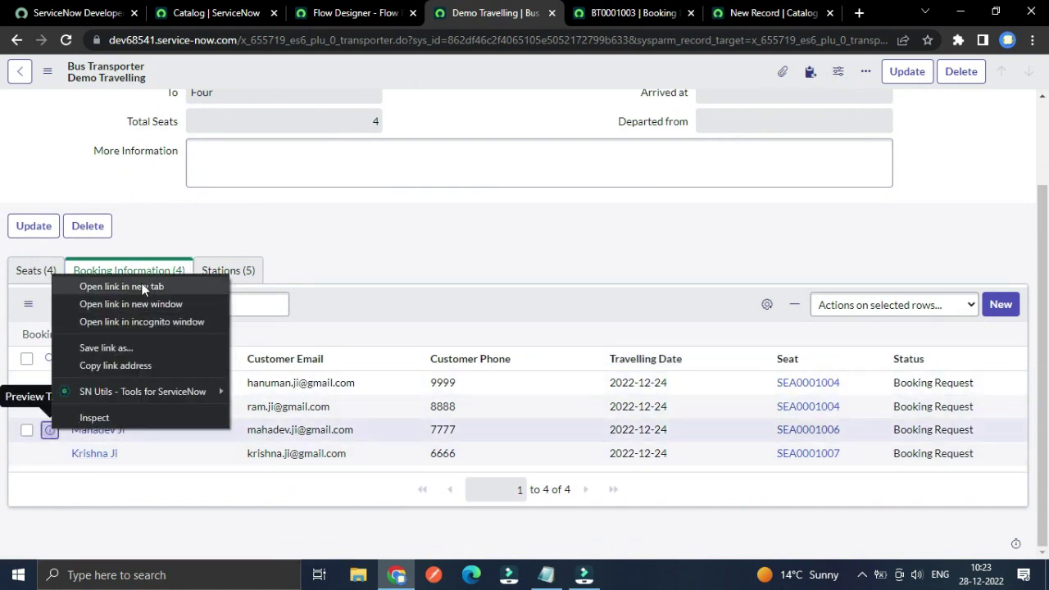
pyautogui.click(138, 283)
pyautogui.click(541, 13)
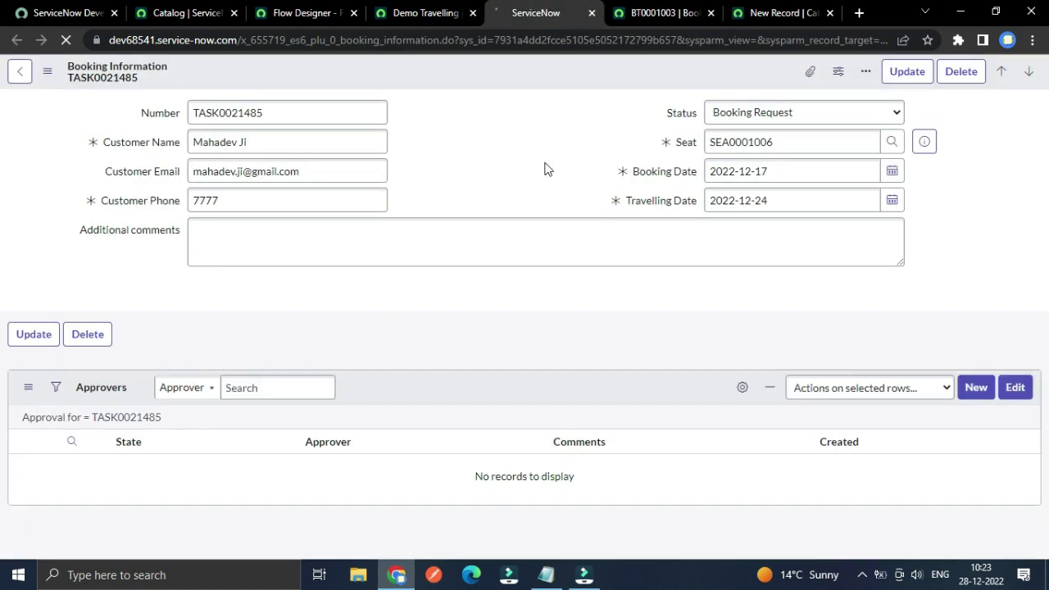
pyautogui.click(117, 425)
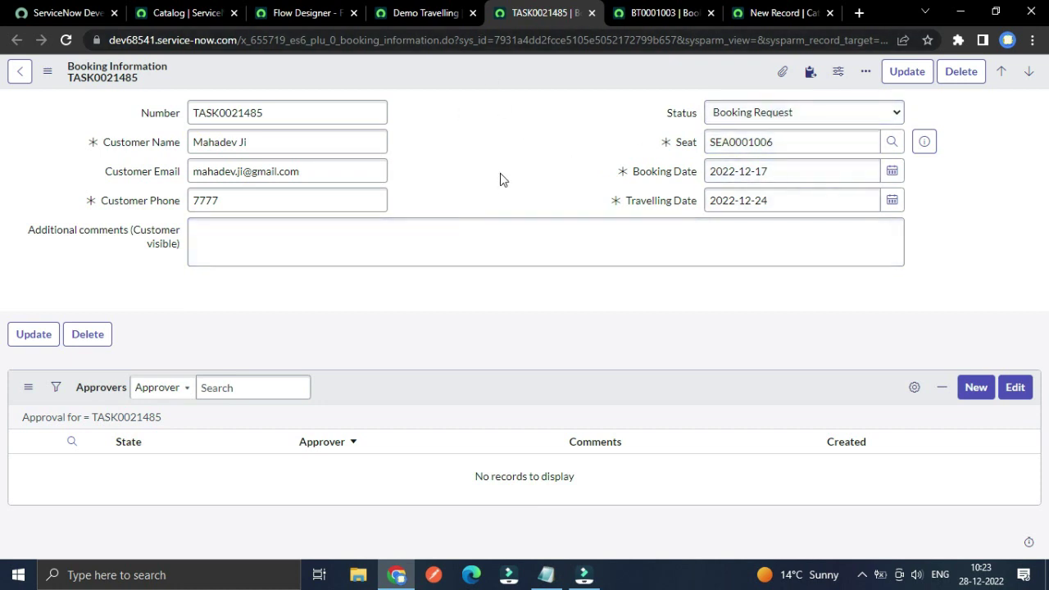
# - Set the booking's Status to -- None -- and save
pyautogui.click(742, 111)
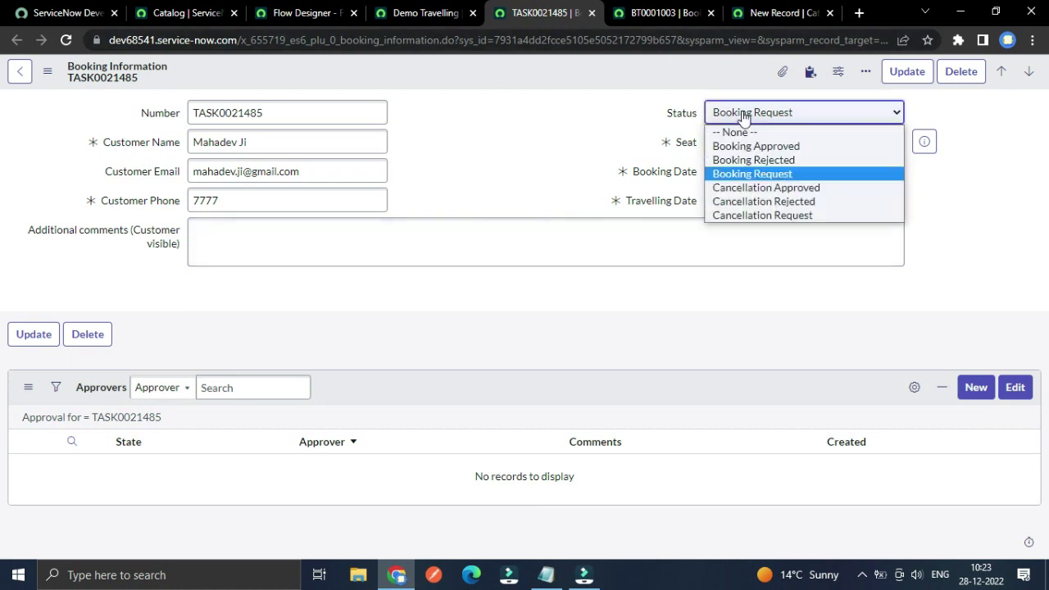
pyautogui.click(742, 133)
pyautogui.rightClick(541, 64)
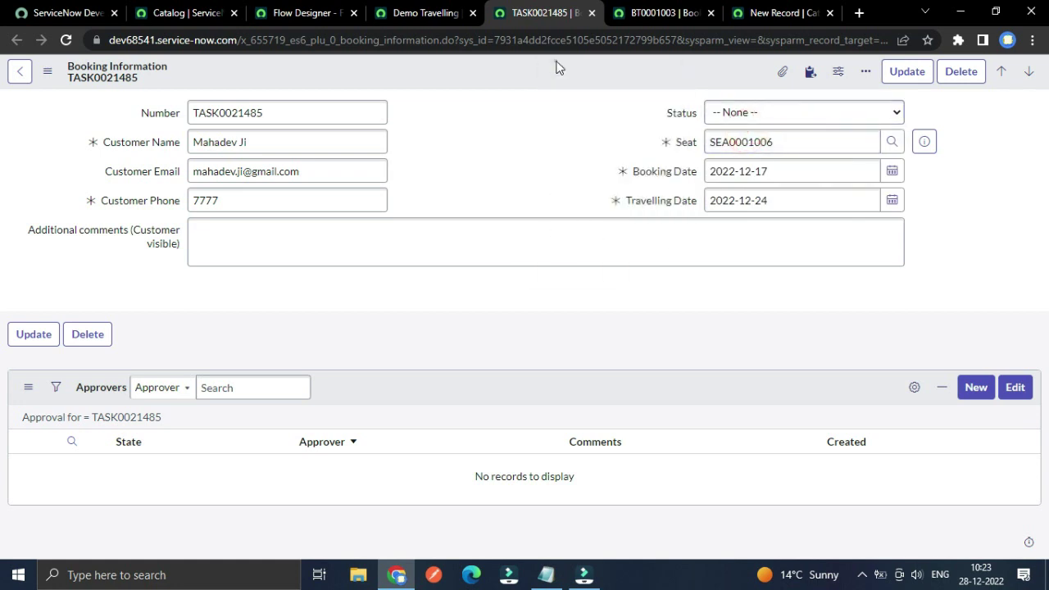
pyautogui.click(555, 64)
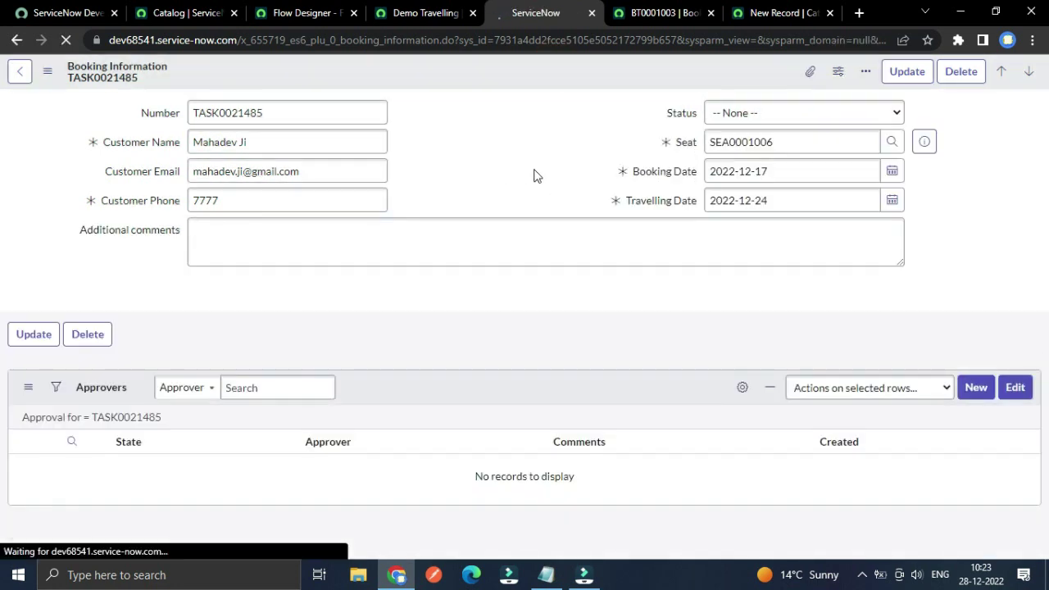
# - Set Status back to Booking Request, save, and refresh Approvers to show the new Requested approval
pyautogui.click(802, 116)
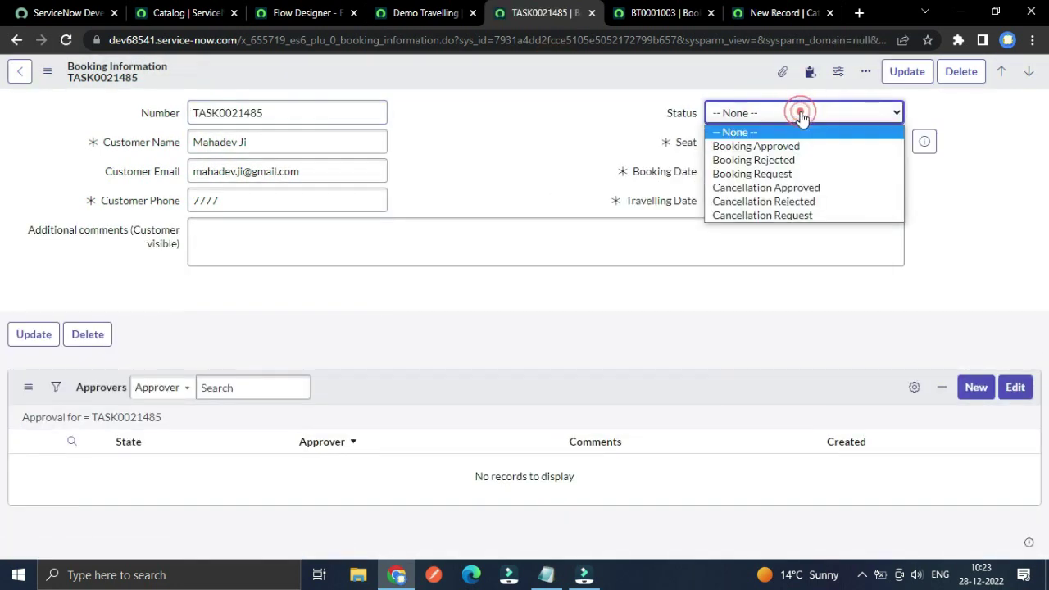
pyautogui.click(776, 178)
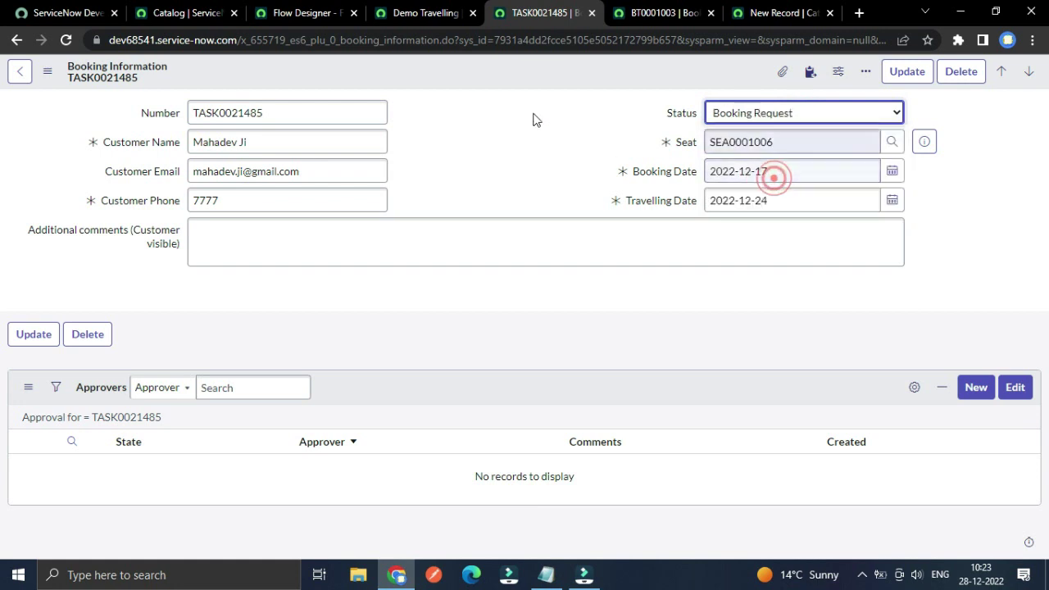
pyautogui.rightClick(536, 66)
pyautogui.click(548, 69)
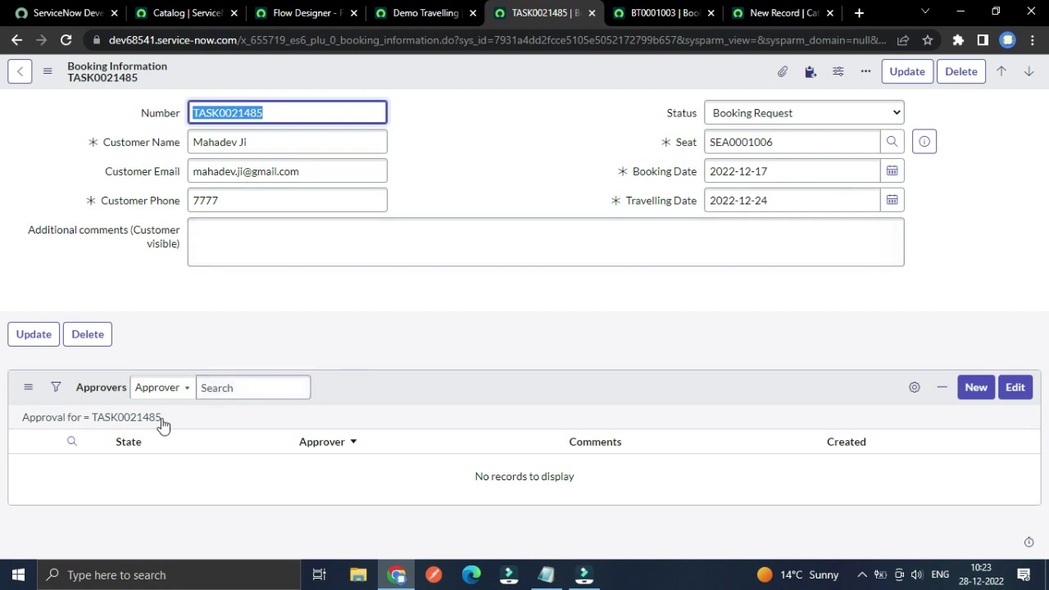
pyautogui.click(127, 418)
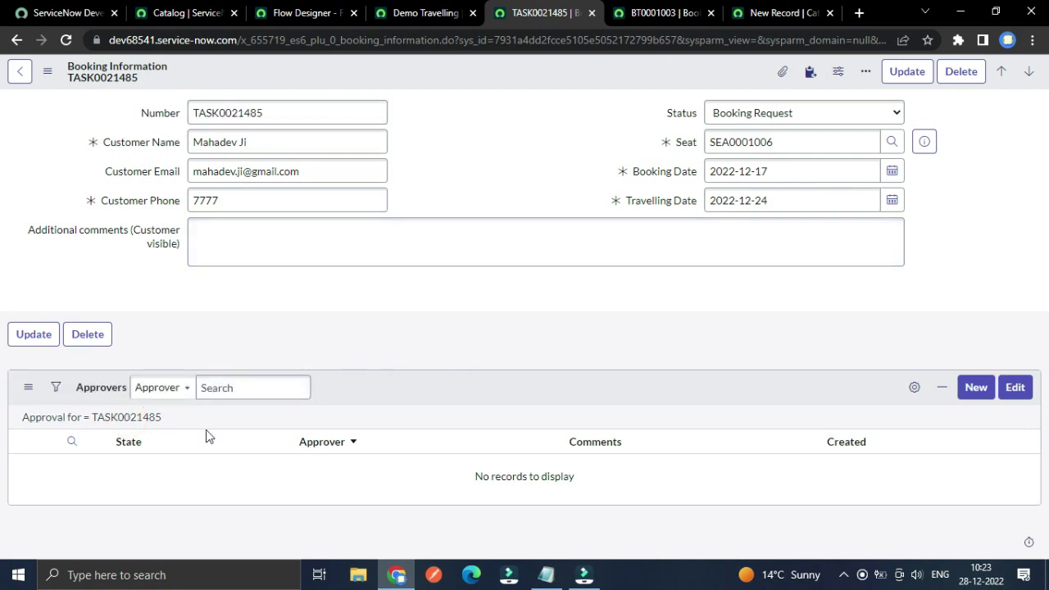
pyautogui.click(120, 418)
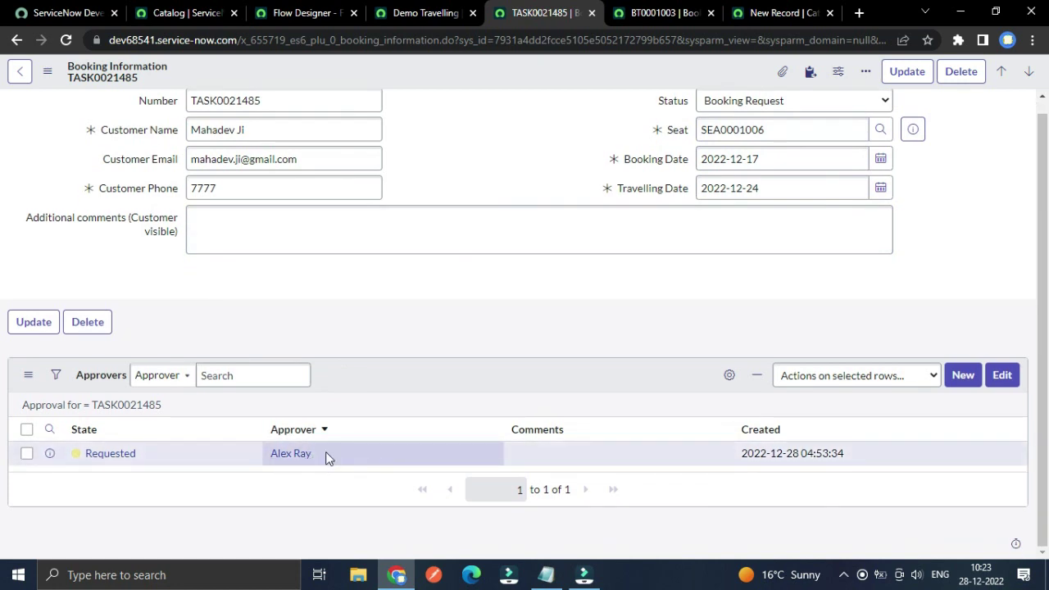
# - Inline-edit the TASK0021485 approval's State to Rejected and save it
pyautogui.click(162, 457)
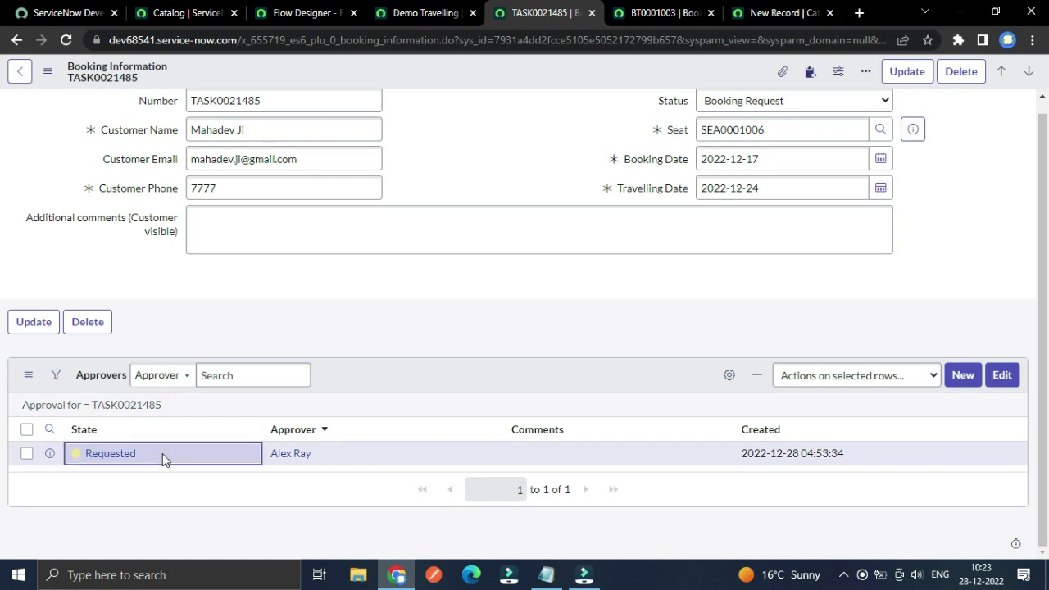
pyautogui.click(162, 459)
pyautogui.click(160, 459)
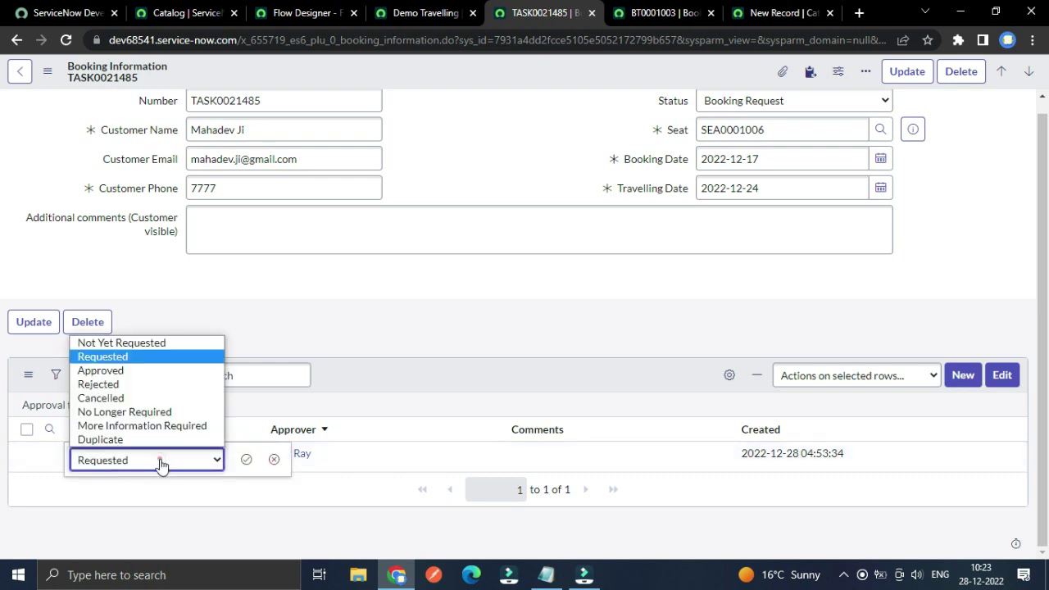
pyautogui.click(139, 385)
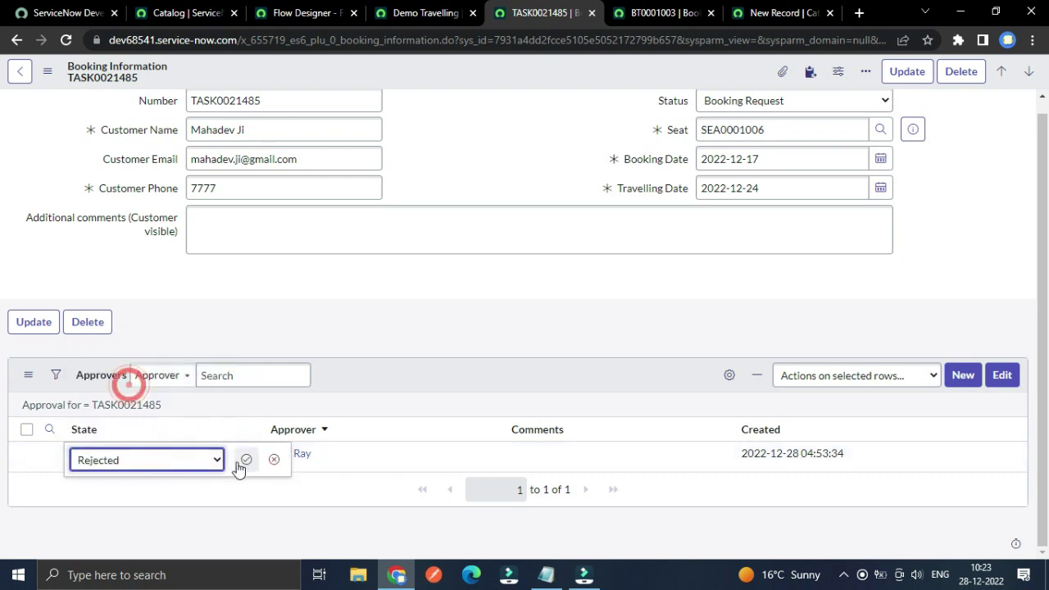
pyautogui.click(245, 461)
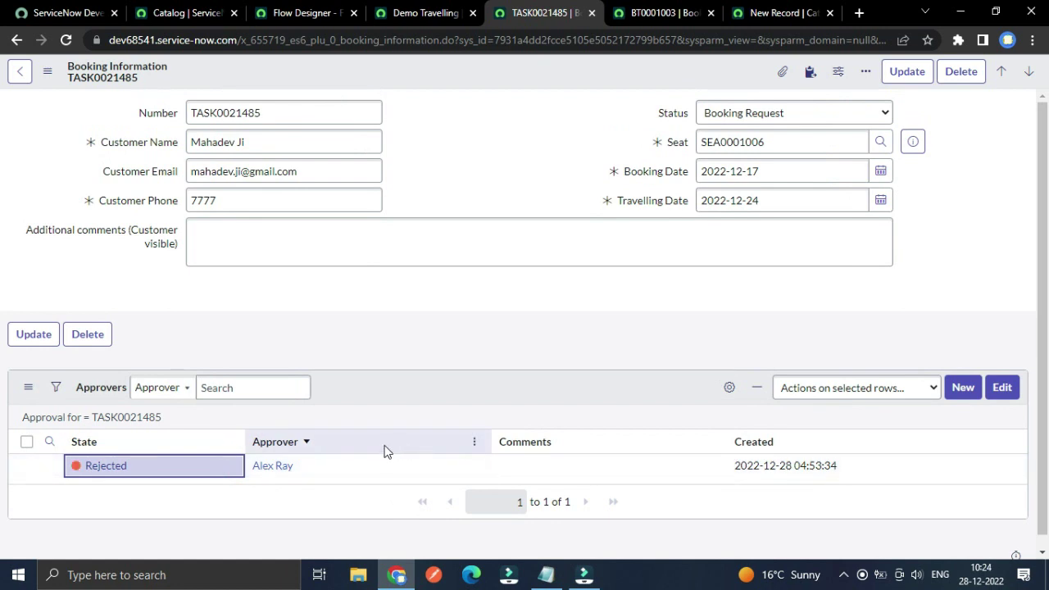
pyautogui.click(477, 150)
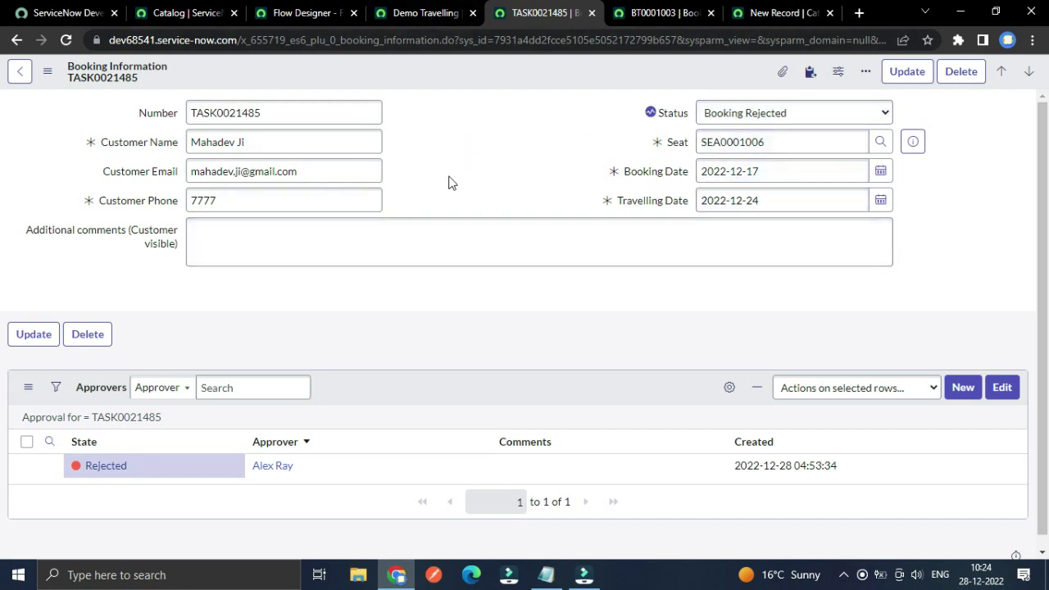
# - Go to the Demo Travelling record to check its bookings' Status column
pyautogui.click(458, 16)
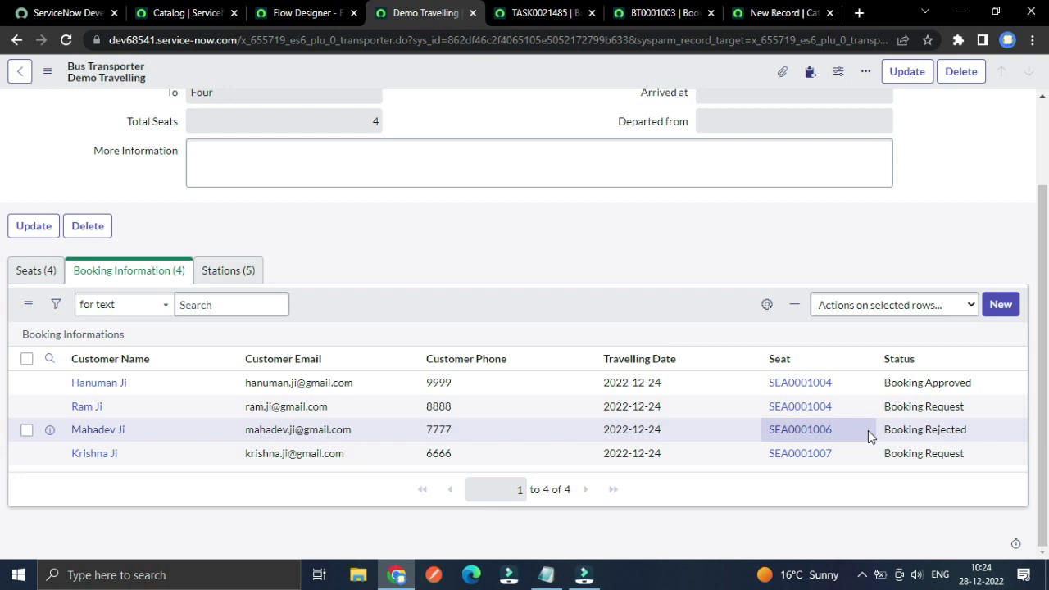
# - Duplicate the Demo Travelling tab, close the approval task page, and scroll to the Booking Information list
pyautogui.rightClick(434, 11)
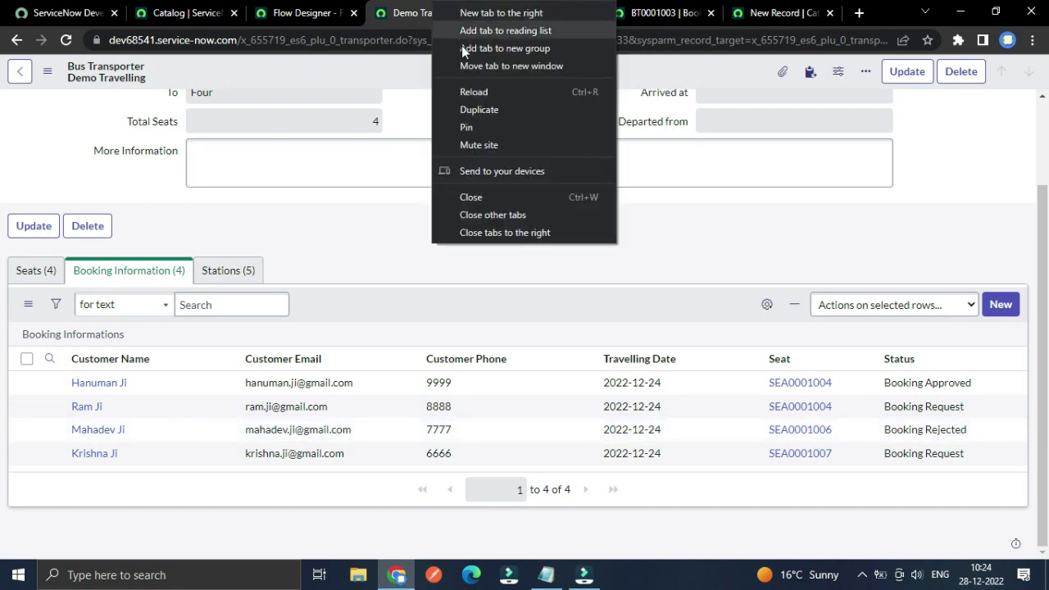
pyautogui.click(483, 110)
pyautogui.click(572, 13)
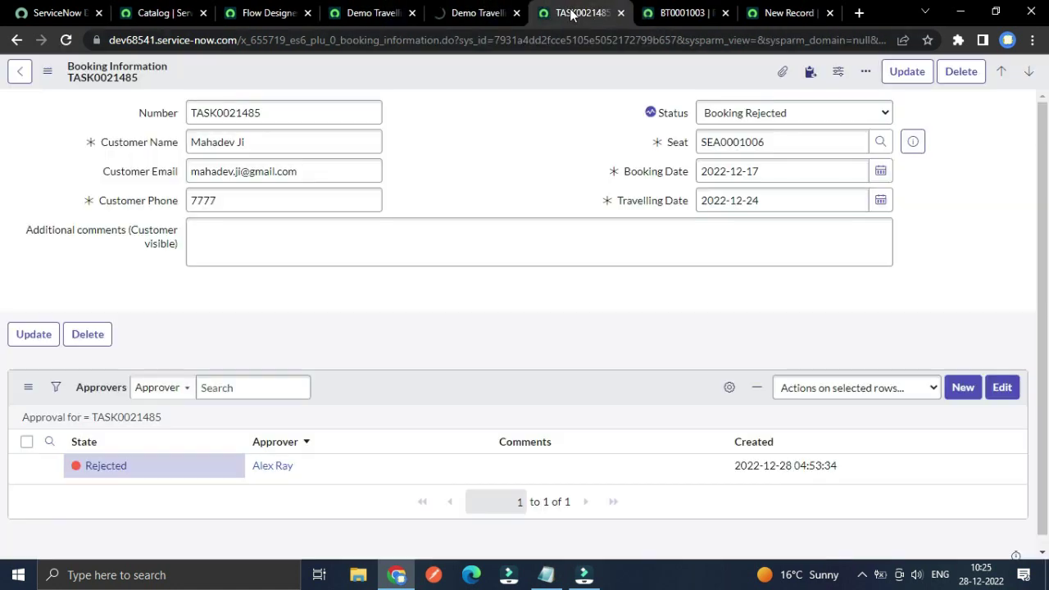
pyautogui.click(622, 14)
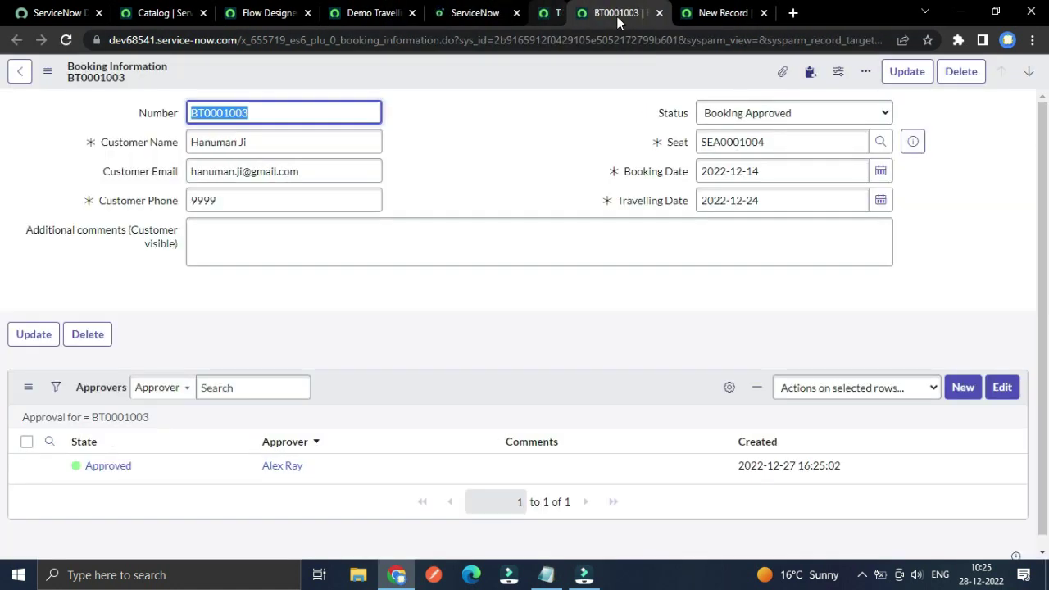
pyautogui.click(474, 12)
pyautogui.click(412, 19)
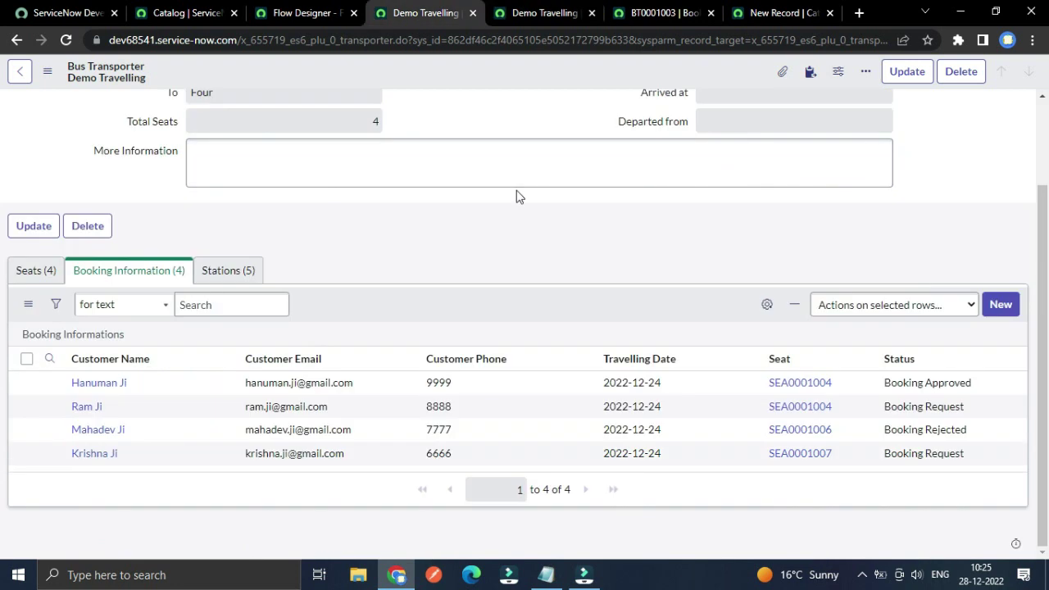
pyautogui.hotkey('ctrl', 'Tab')
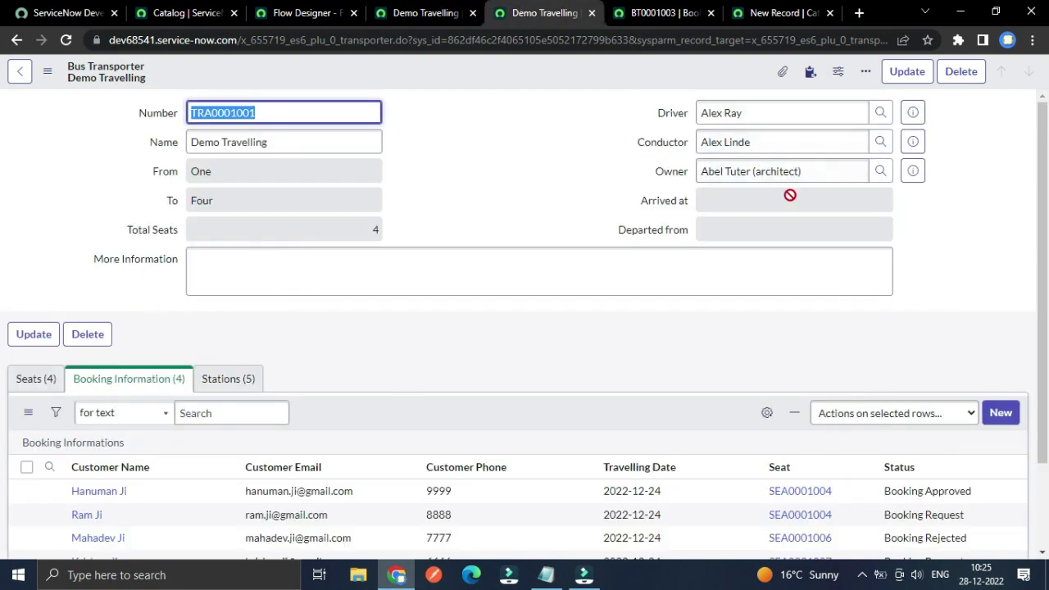
pyautogui.scroll(-1, 530, 251)
pyautogui.scroll(1, 619, 241)
pyautogui.scroll(-1, 715, 437)
pyautogui.scroll(-2, 715, 438)
# - Start a new booking and fill in the customer's name, e-mail and phone, checking existing seats
pyautogui.click(1000, 308)
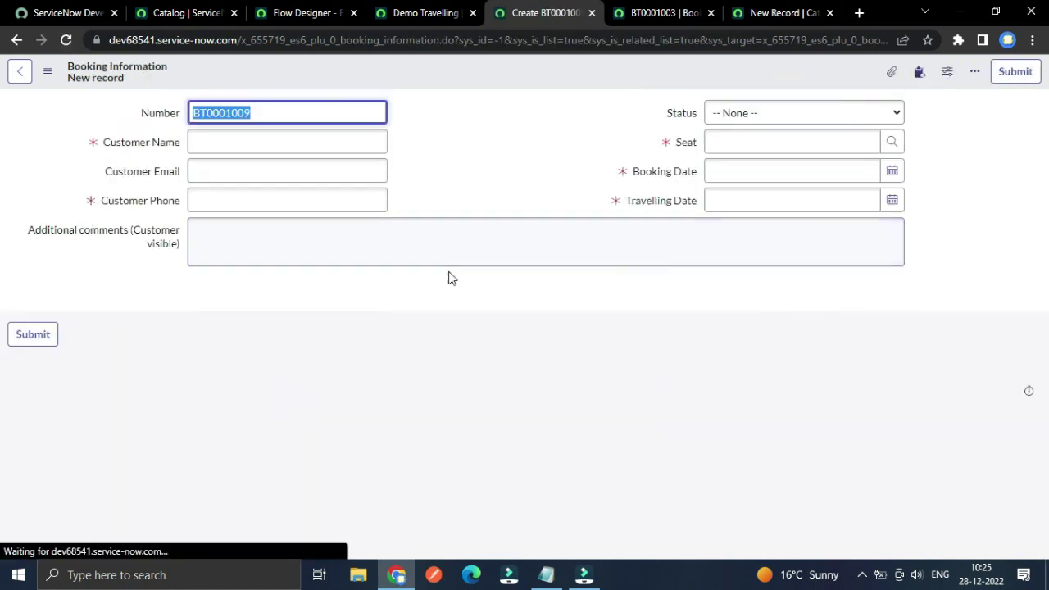
pyautogui.click(277, 150)
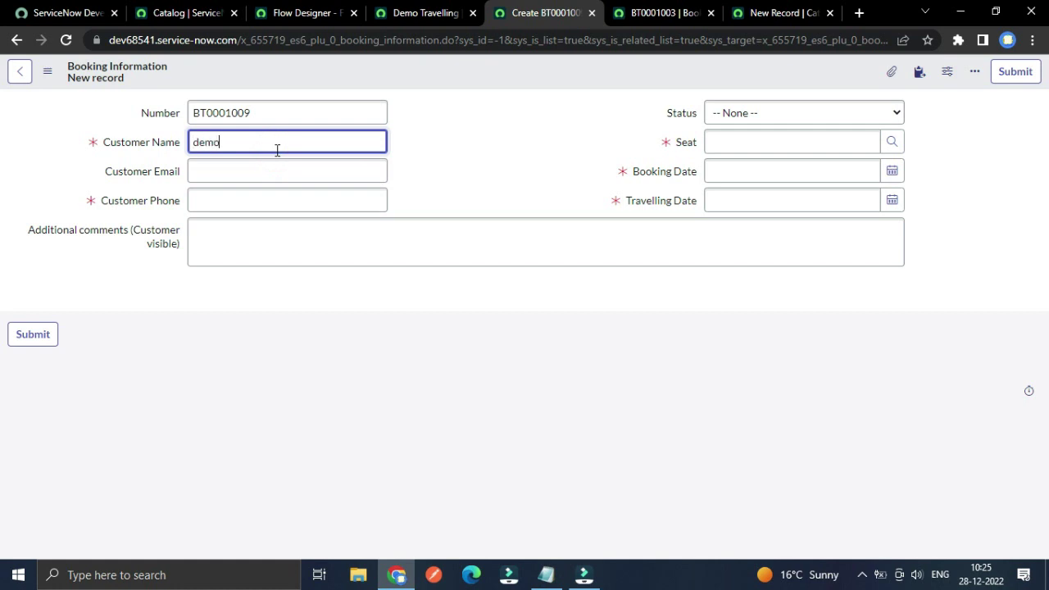
pyautogui.click(253, 167)
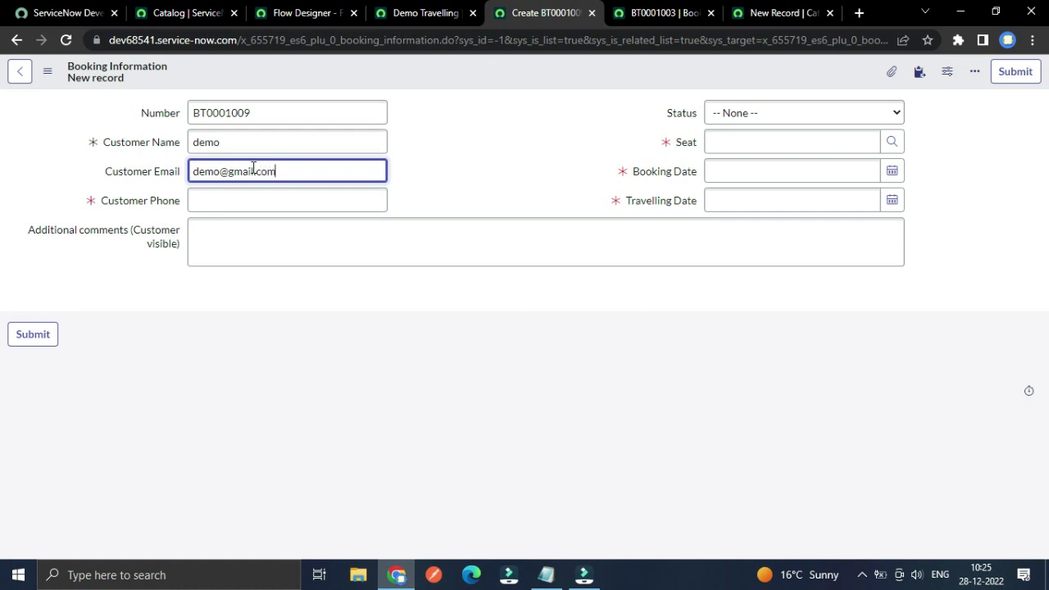
pyautogui.click(246, 195)
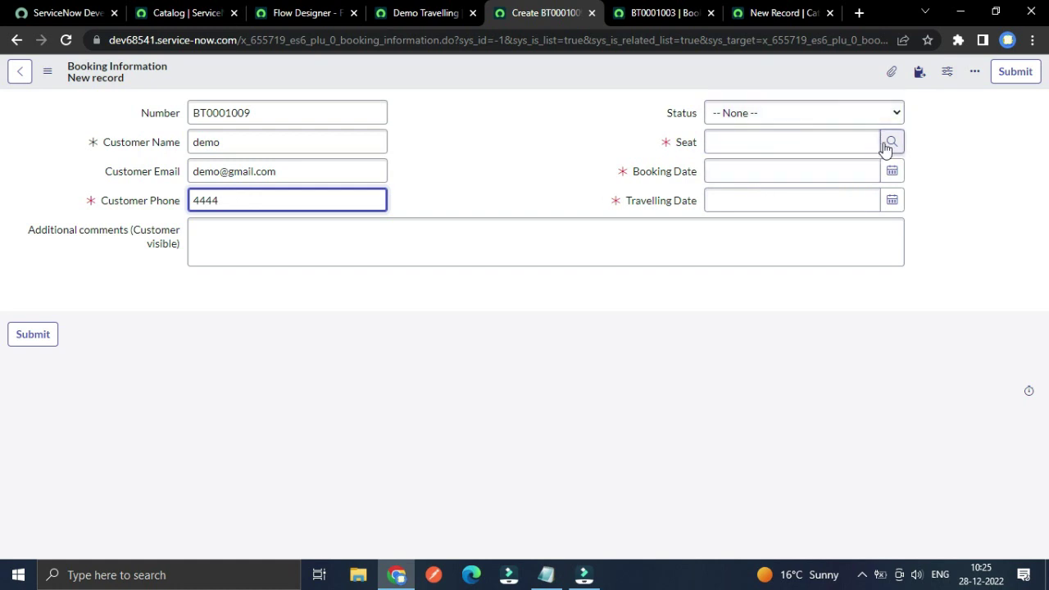
pyautogui.click(397, 8)
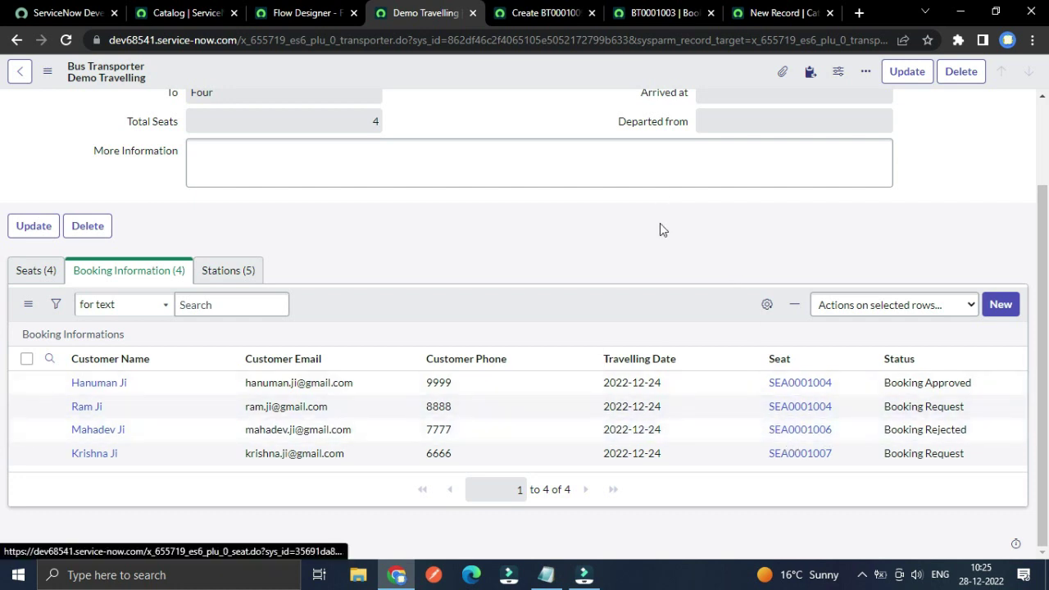
pyautogui.click(541, 12)
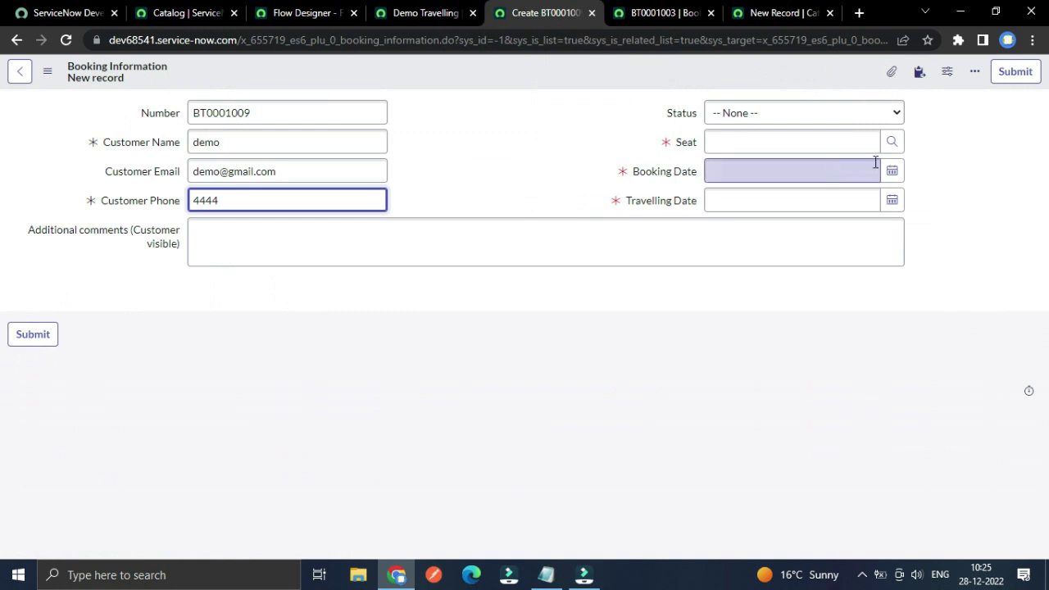
# - Pick seat SEA0001006, booking date 2022-12-15, travelling date 2022-12-24, and attempt to save
pyautogui.click(891, 142)
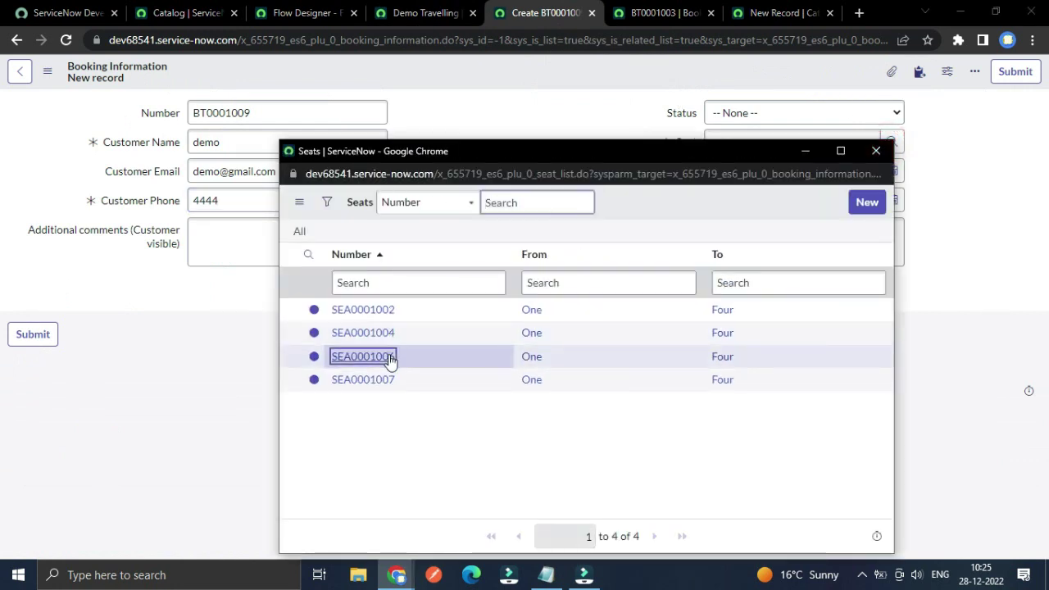
pyautogui.click(390, 357)
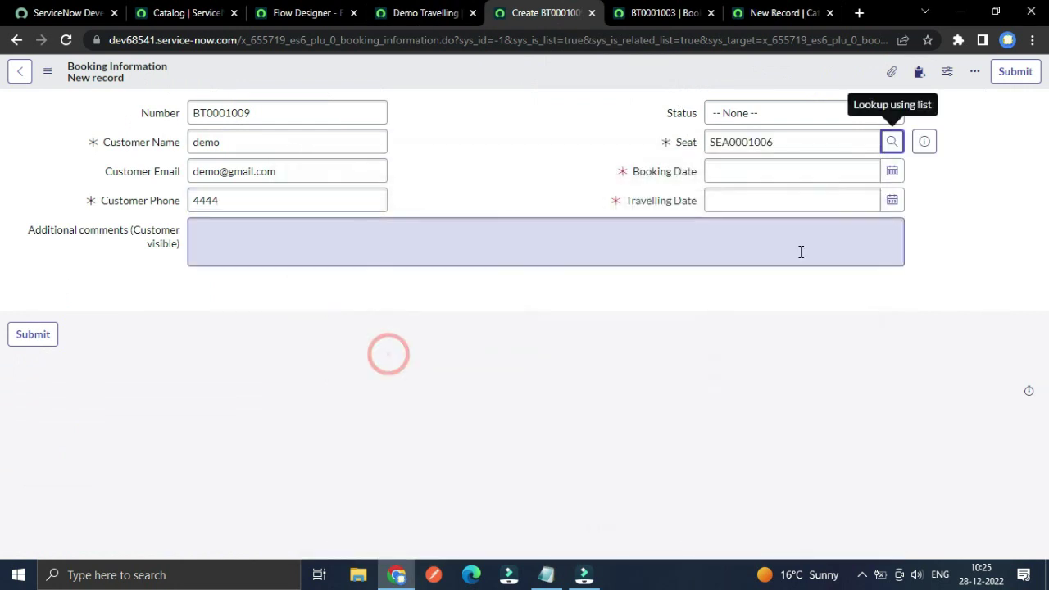
pyautogui.click(892, 172)
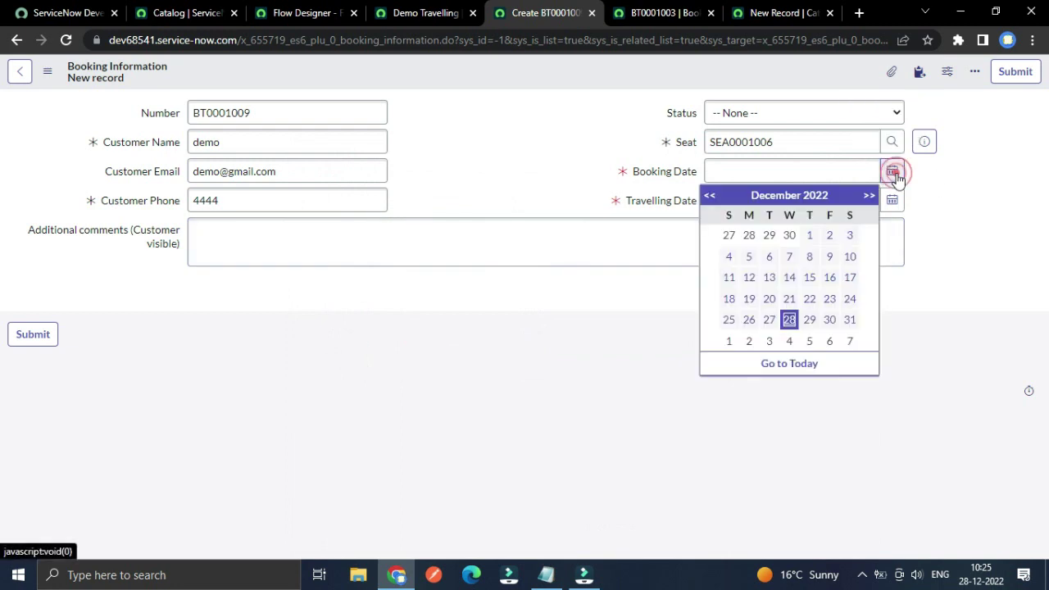
pyautogui.click(809, 278)
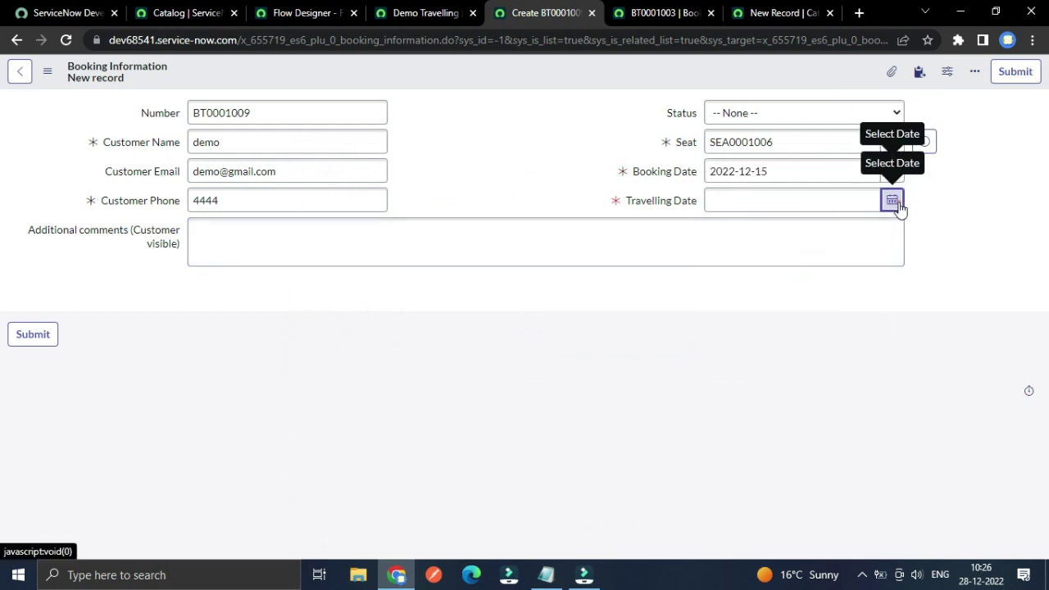
pyautogui.click(893, 201)
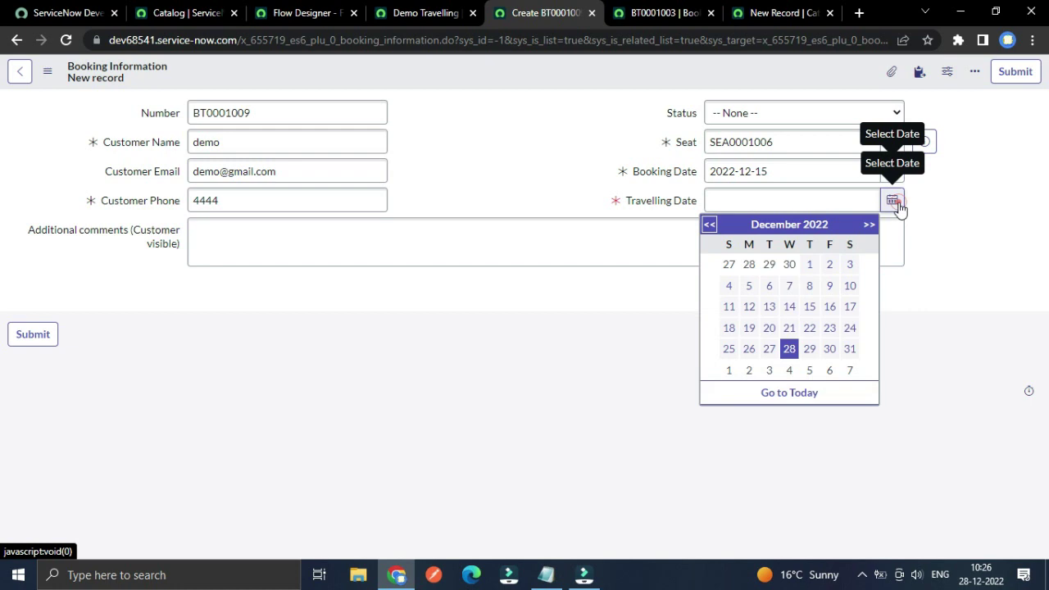
pyautogui.click(849, 330)
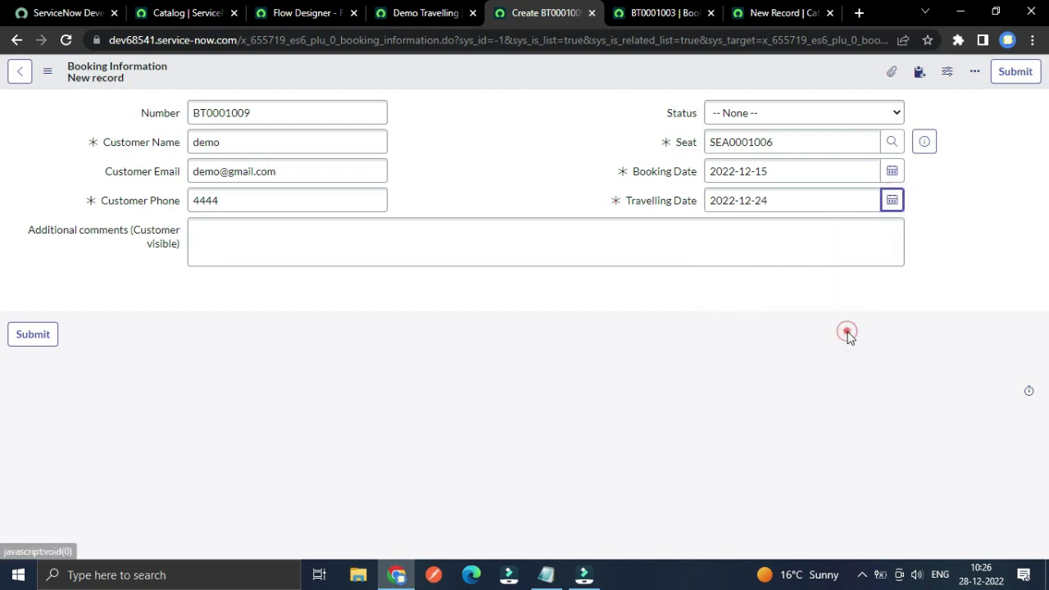
pyautogui.rightClick(422, 70)
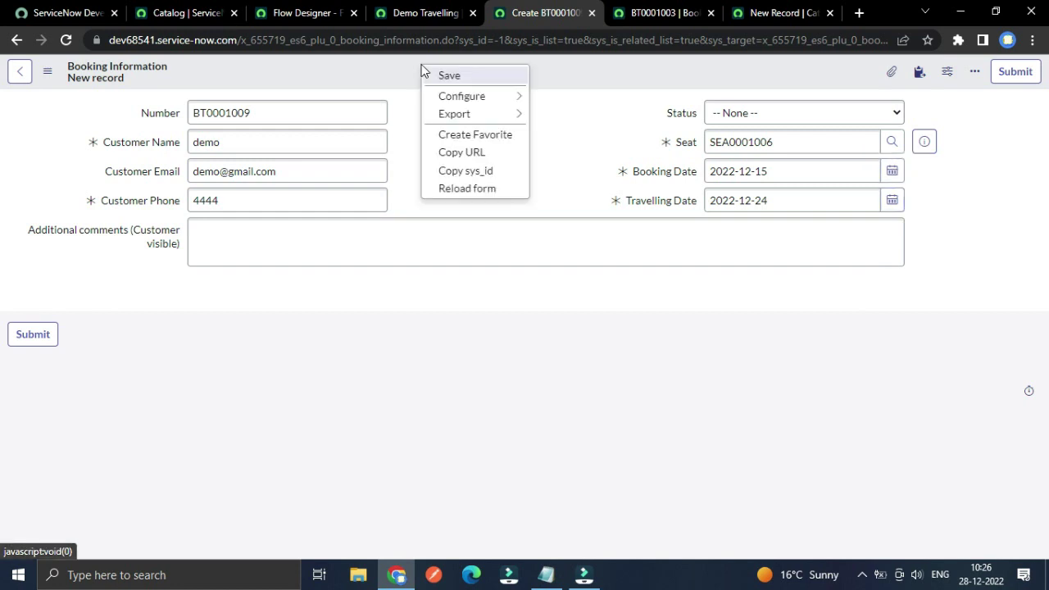
pyautogui.click(448, 76)
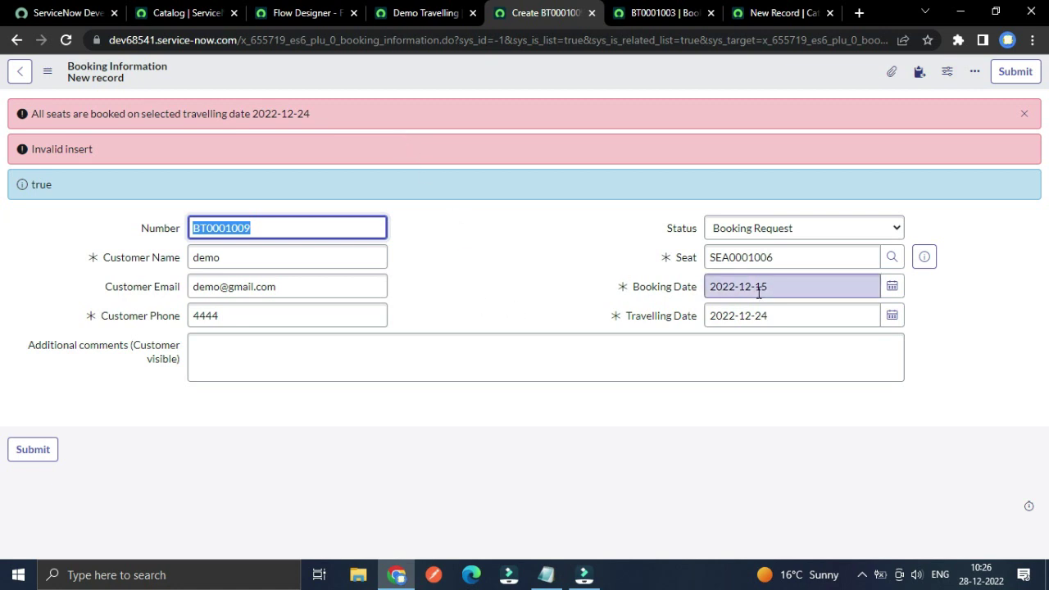
# - Review point 13 on rebooking after rejection or cancellation, then return to the refused BT0001009 booking
pyautogui.click(416, 14)
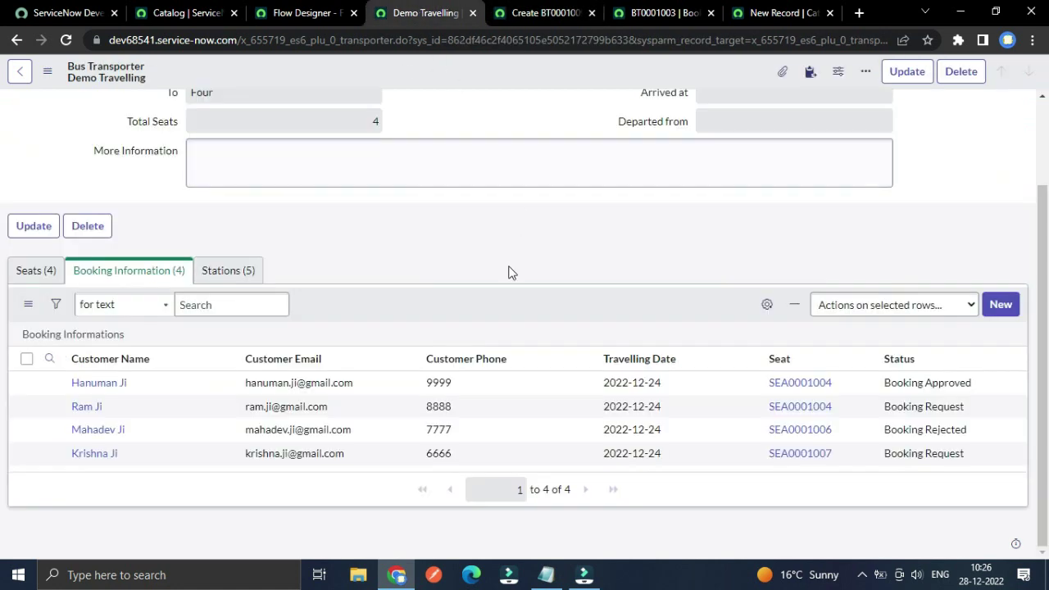
pyautogui.click(546, 574)
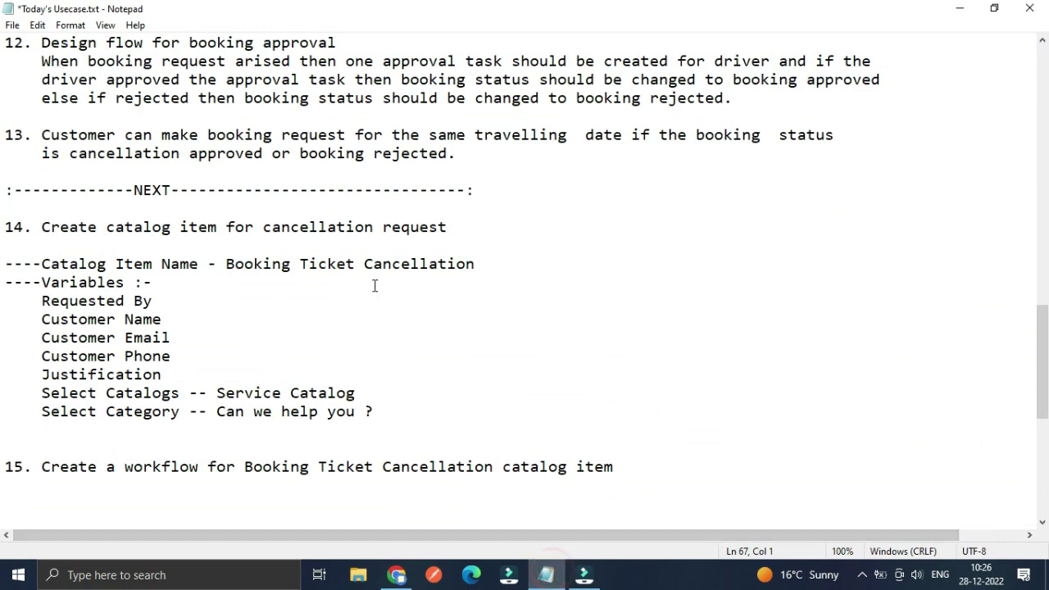
pyautogui.click(53, 175)
pyautogui.click(396, 575)
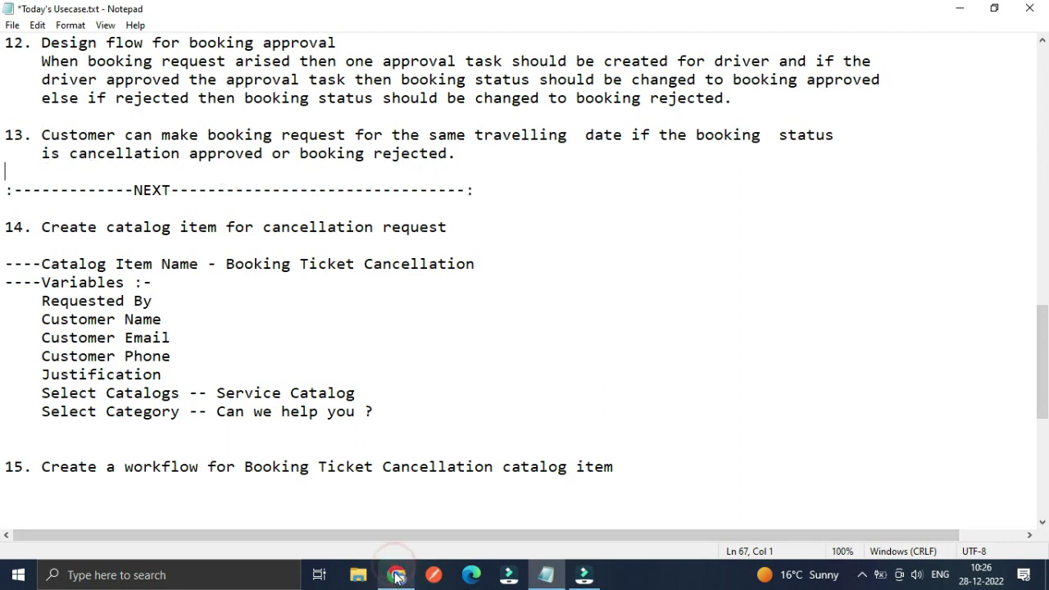
pyautogui.scroll(1, 511, 143)
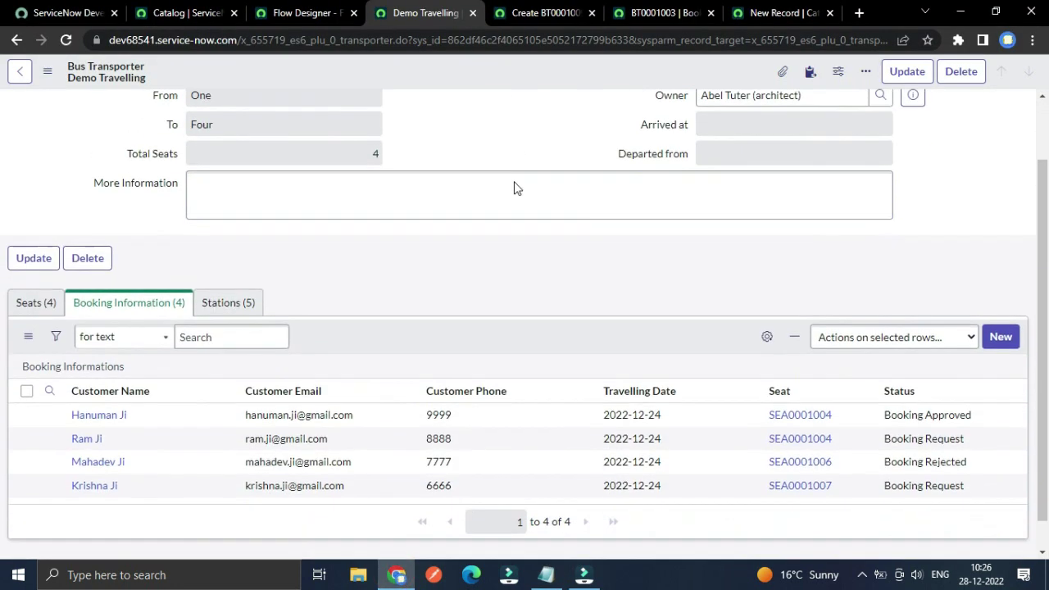
pyautogui.scroll(2, 514, 188)
# - Duplicate the refused booking form tab and open the booking table's Business Rules via Configure
pyautogui.click(508, 12)
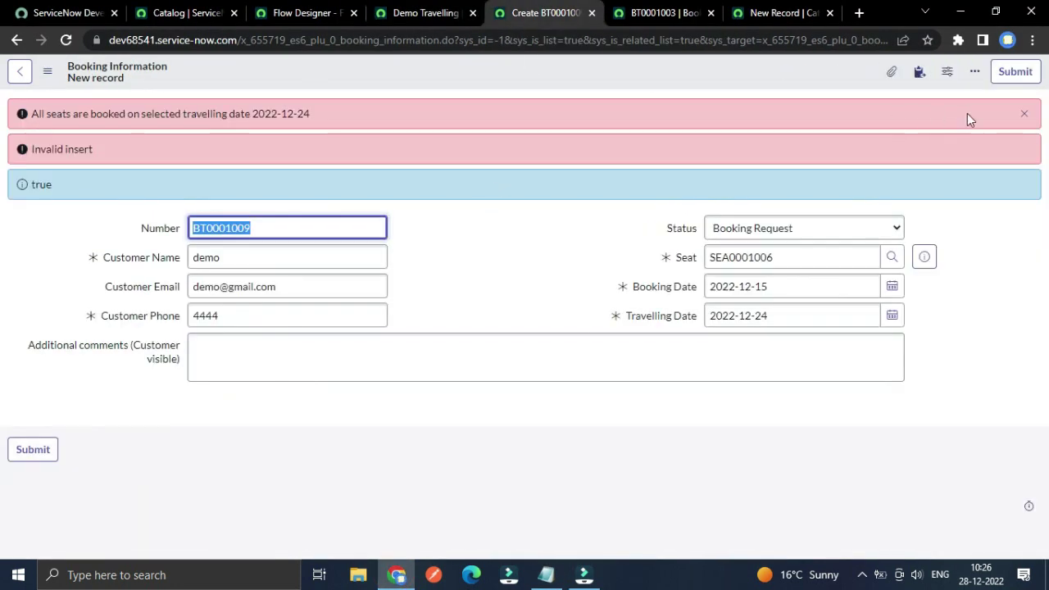
pyautogui.rightClick(548, 17)
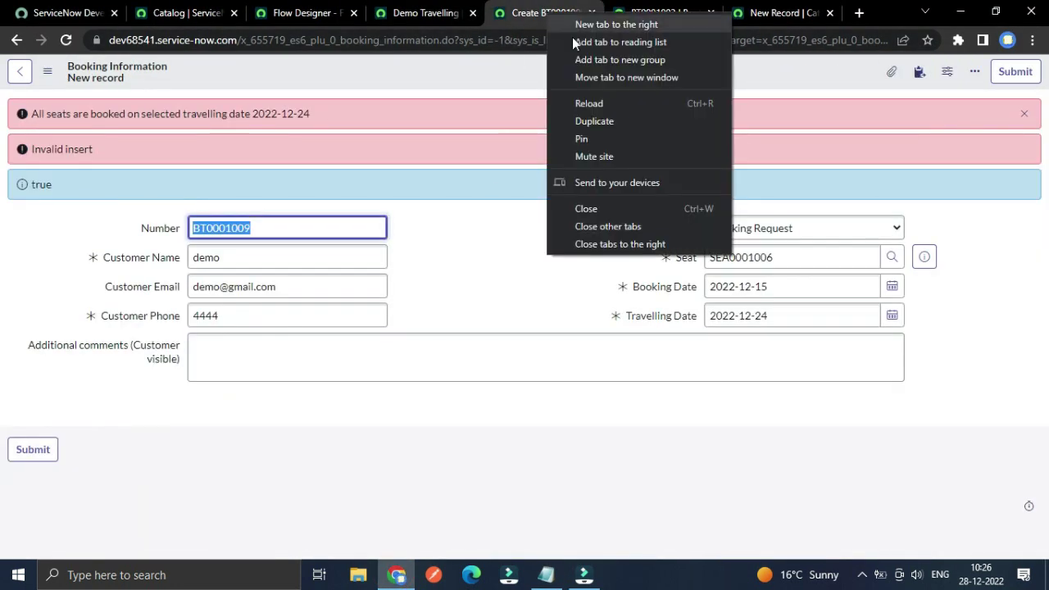
pyautogui.click(594, 122)
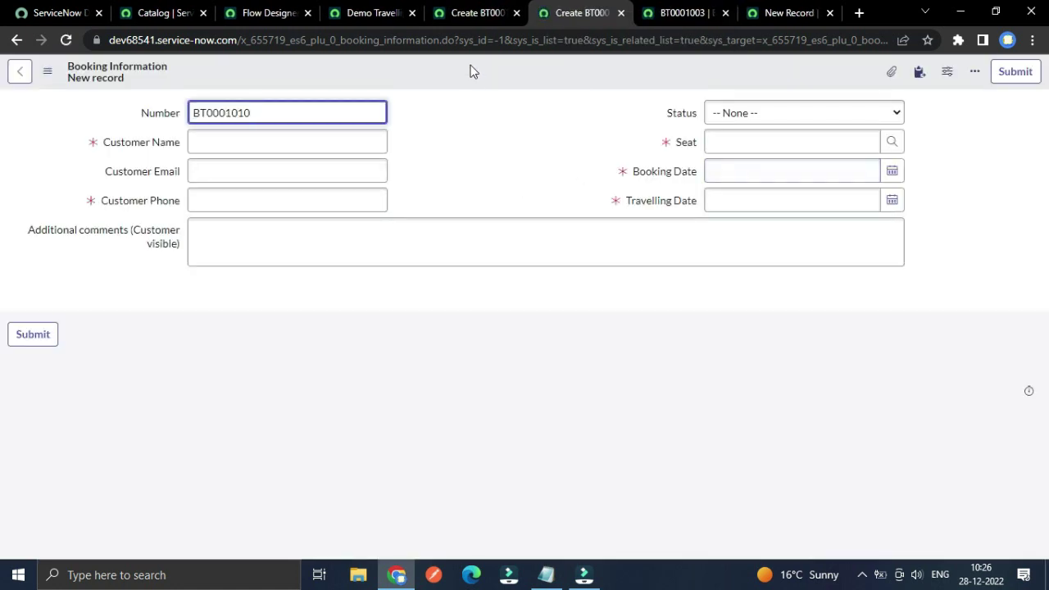
pyautogui.rightClick(472, 71)
pyautogui.moveTo(541, 97)
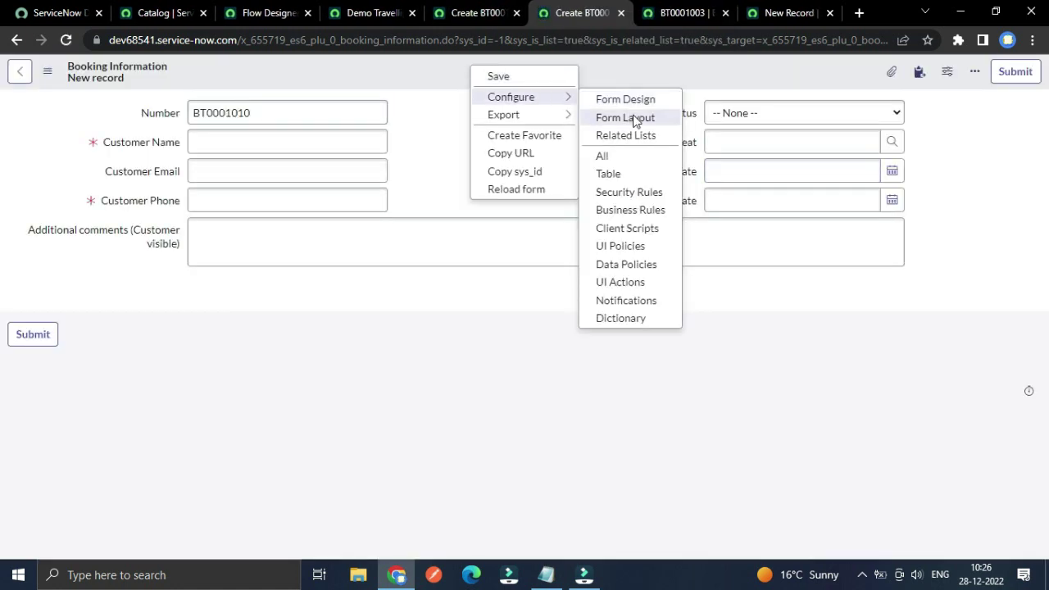
pyautogui.click(630, 211)
# - Append _list to the booking form's address to load the Booking Informations list
pyautogui.click(465, 12)
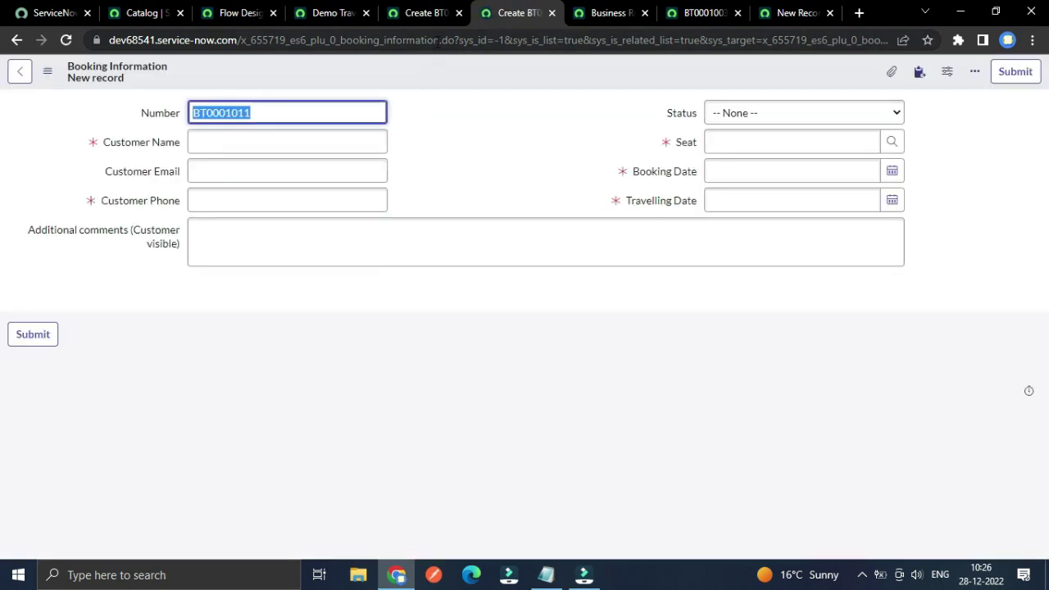
pyautogui.click(437, 41)
pyautogui.click(437, 41)
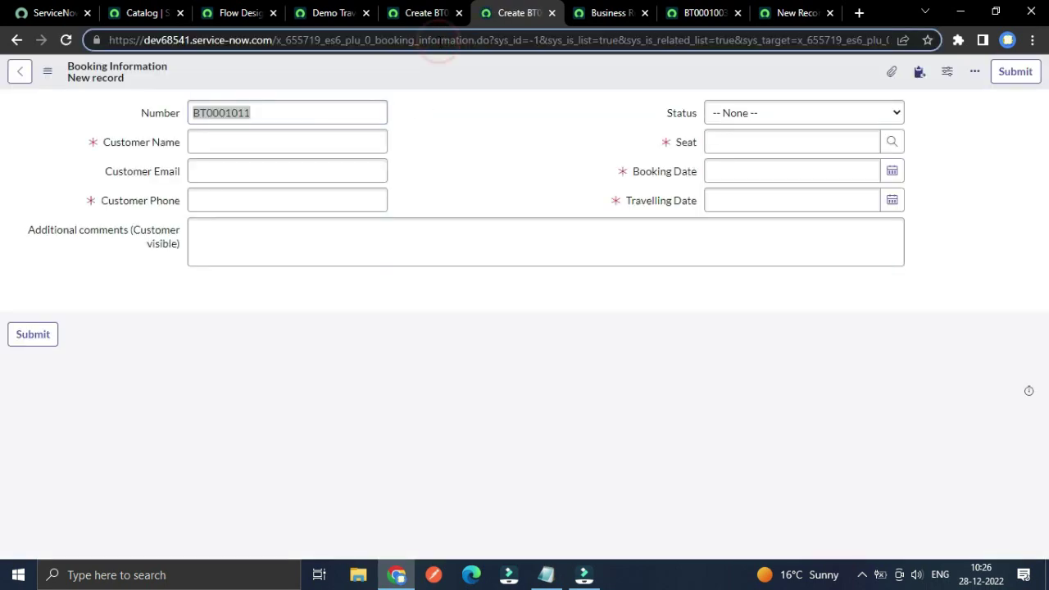
pyautogui.write('_')
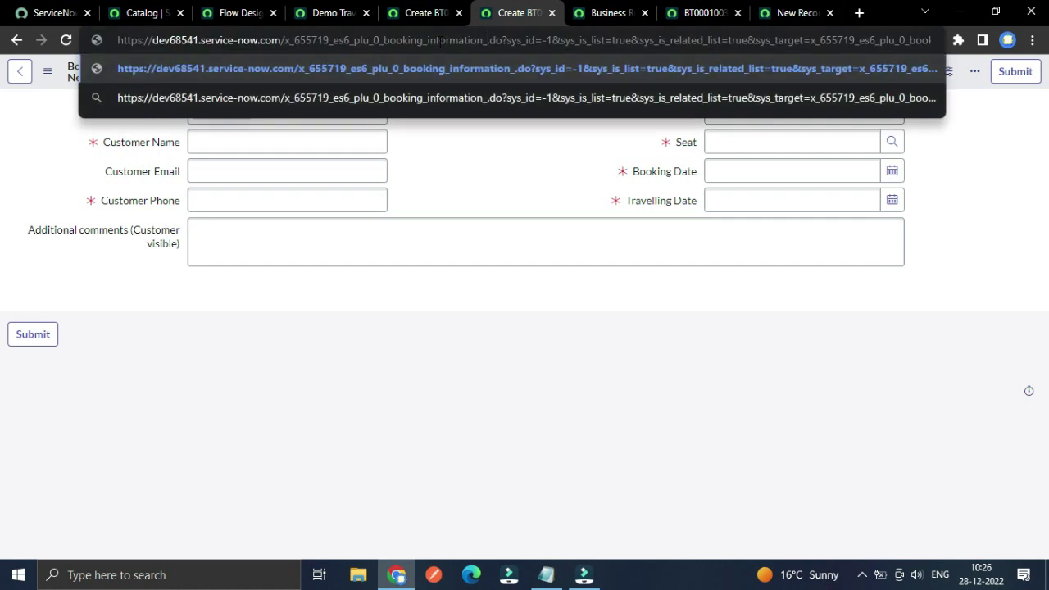
pyautogui.write('lis')
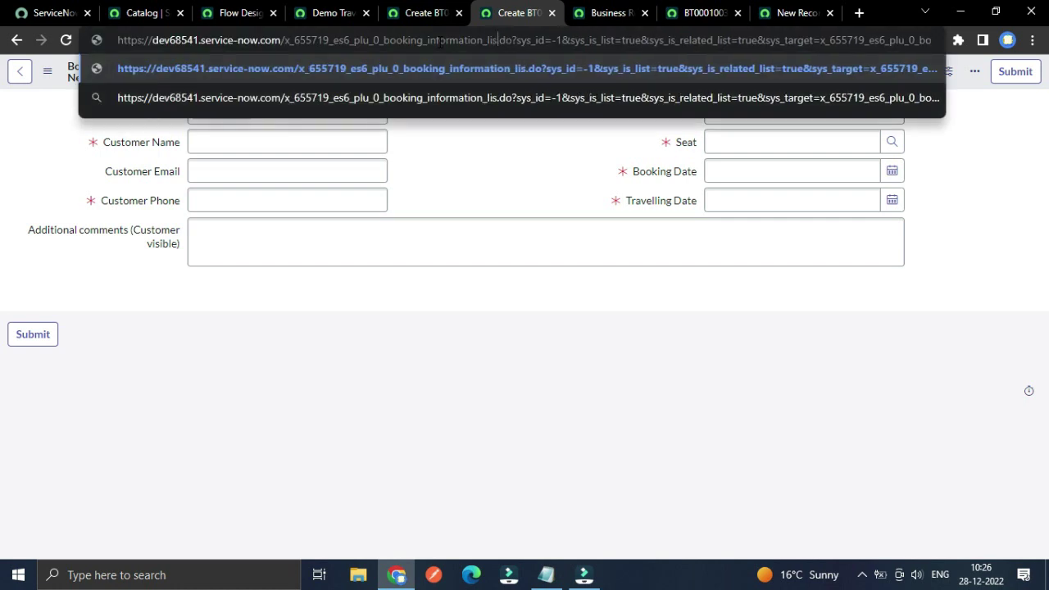
pyautogui.write('t')
pyautogui.press('Return')
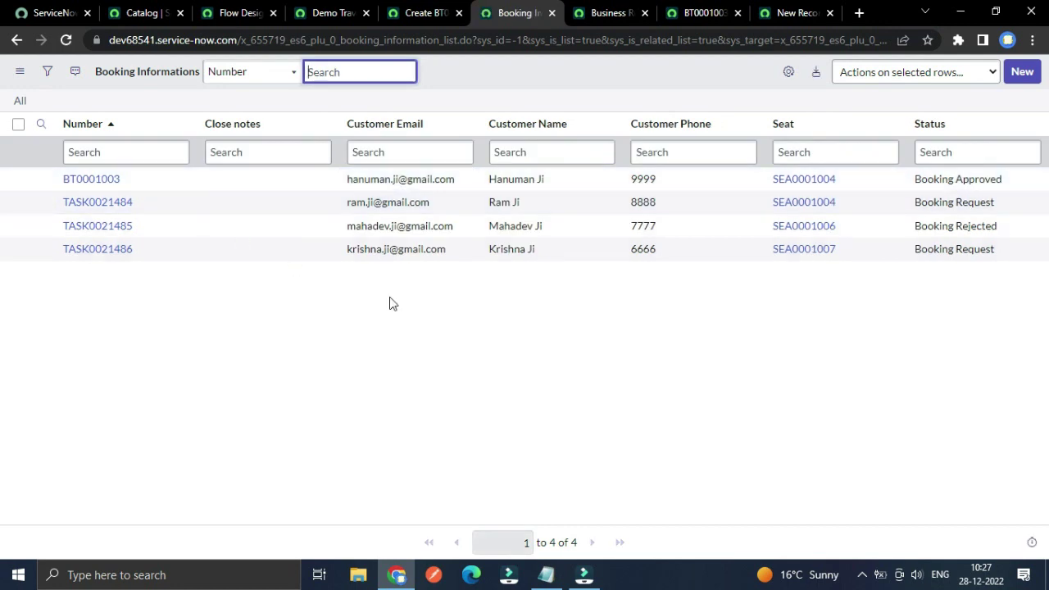
# - Use Show Matching on 'compare booking date and travelling date' in the Business Rules list
pyautogui.click(603, 11)
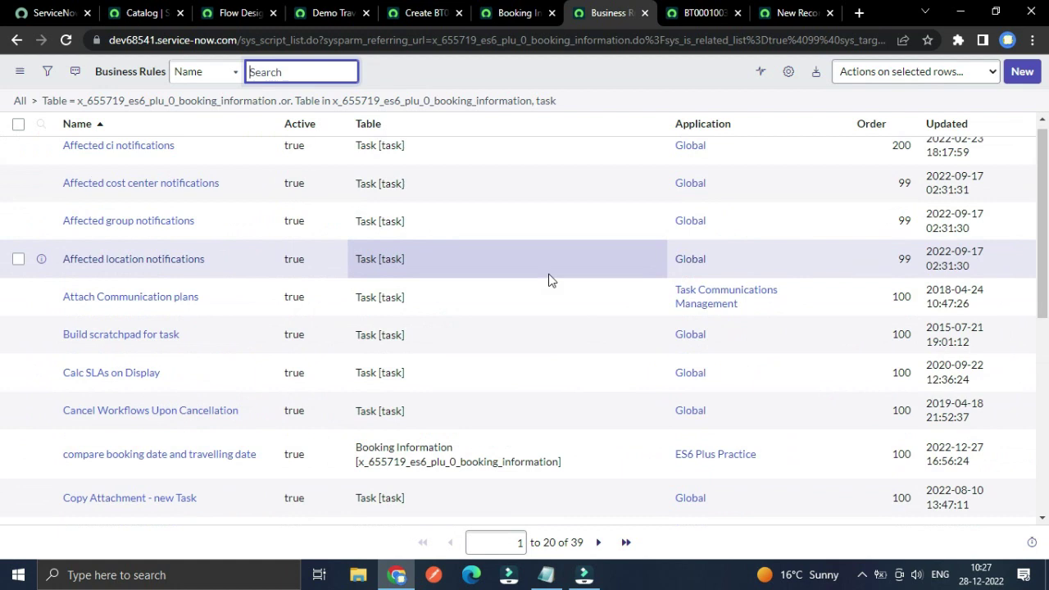
pyautogui.scroll(-2, 548, 280)
pyautogui.rightClick(185, 320)
pyautogui.click(207, 324)
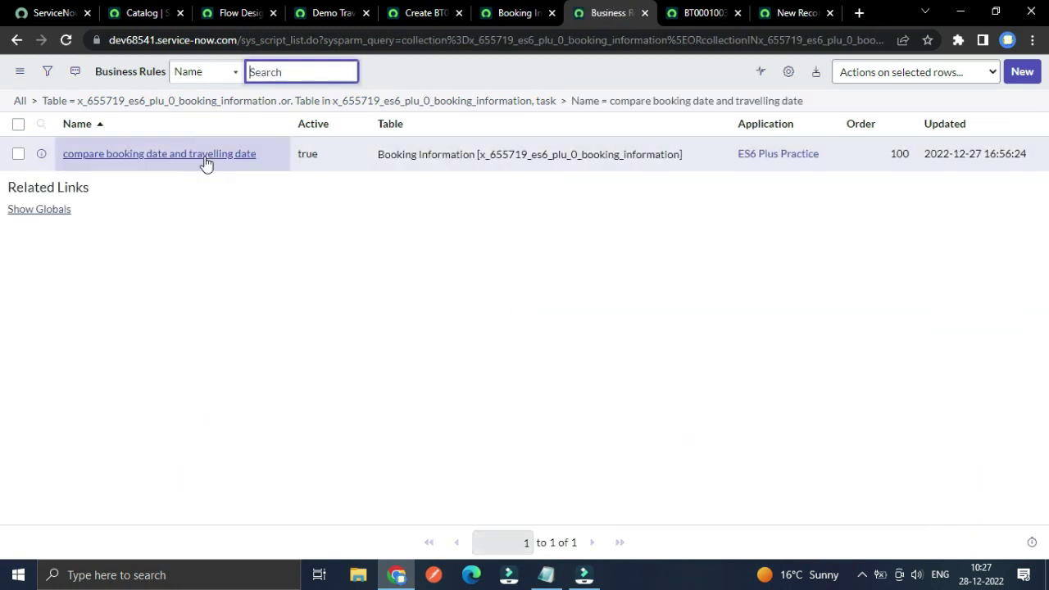
# - Open the compare rule's Advanced script full-screen and scroll to getTotalSeatsBookedOnSameDate
pyautogui.click(205, 155)
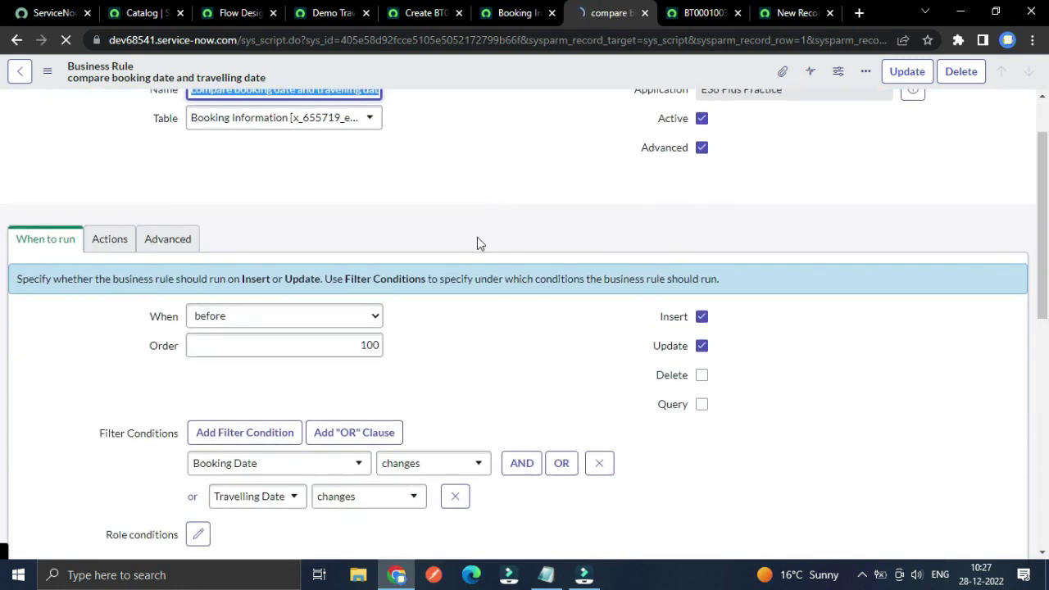
pyautogui.scroll(-1, 189, 153)
pyautogui.click(151, 161)
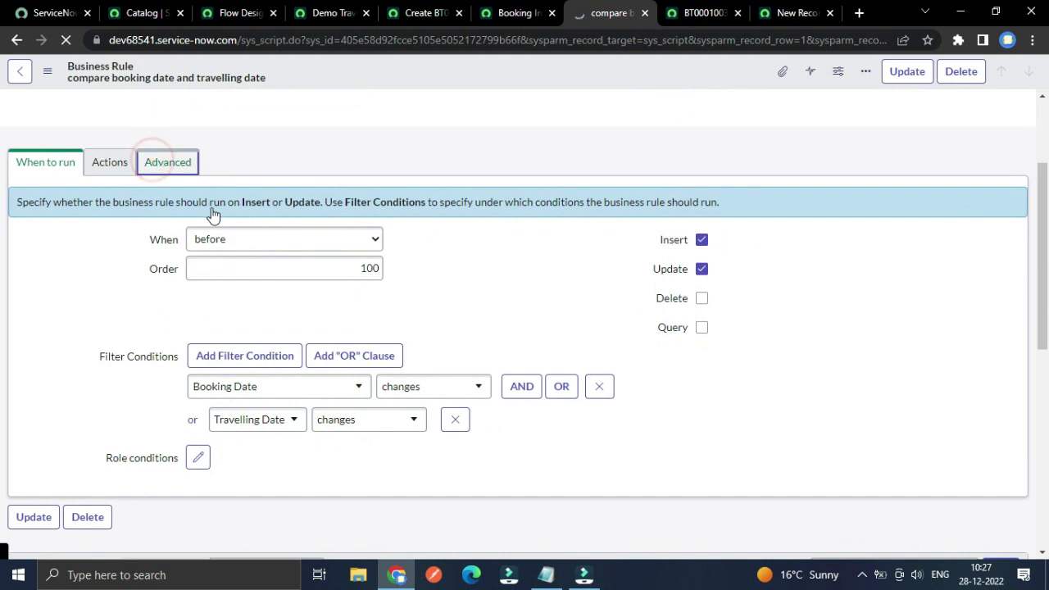
pyautogui.click(160, 164)
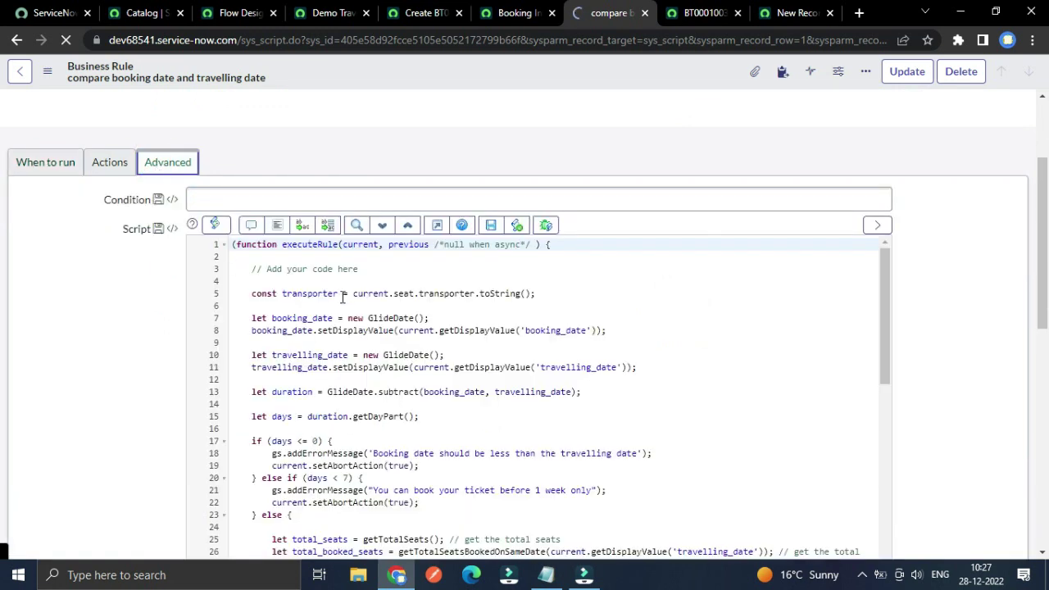
pyautogui.click(437, 225)
pyautogui.scroll(-5, 403, 390)
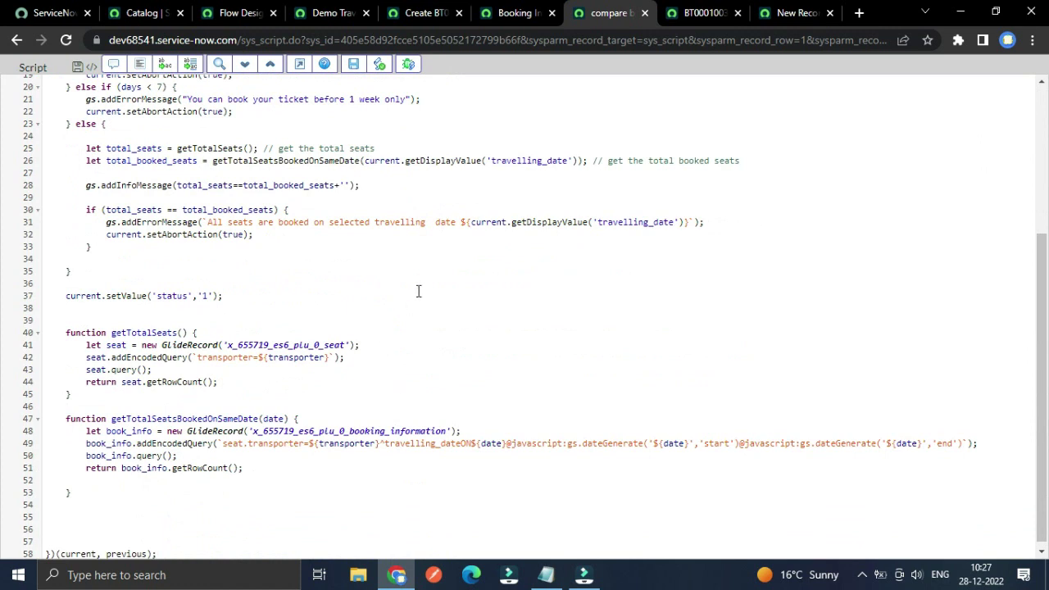
pyautogui.scroll(-1, 413, 393)
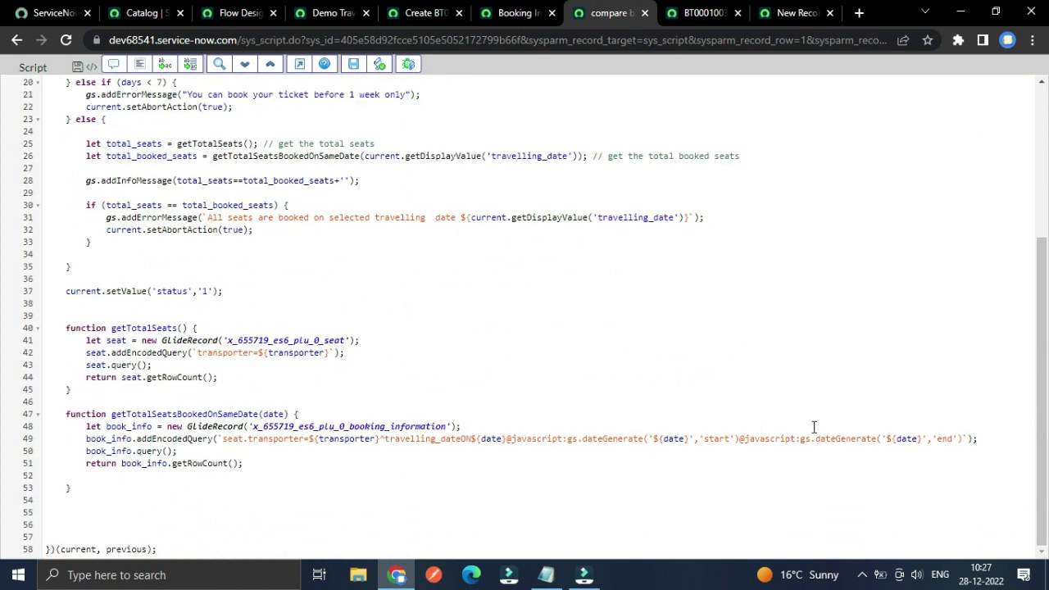
pyautogui.click(517, 12)
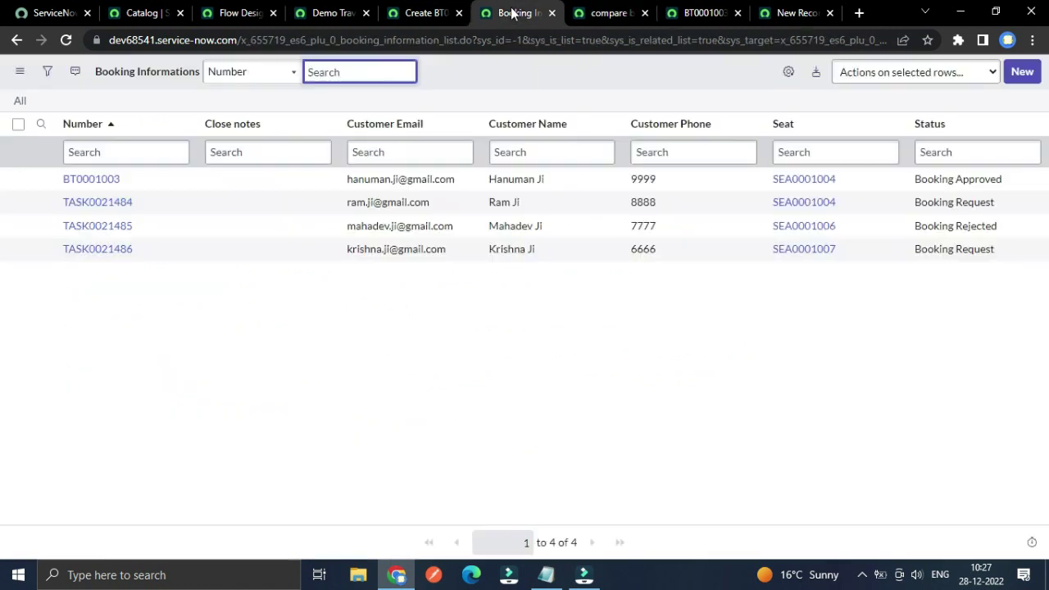
pyautogui.click(547, 575)
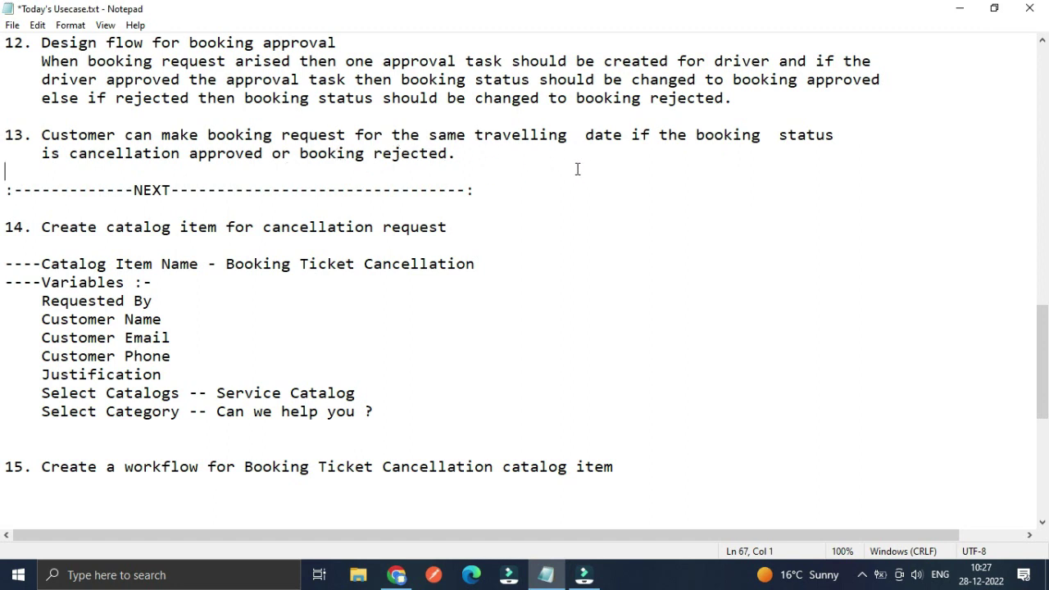
pyautogui.moveTo(399, 576)
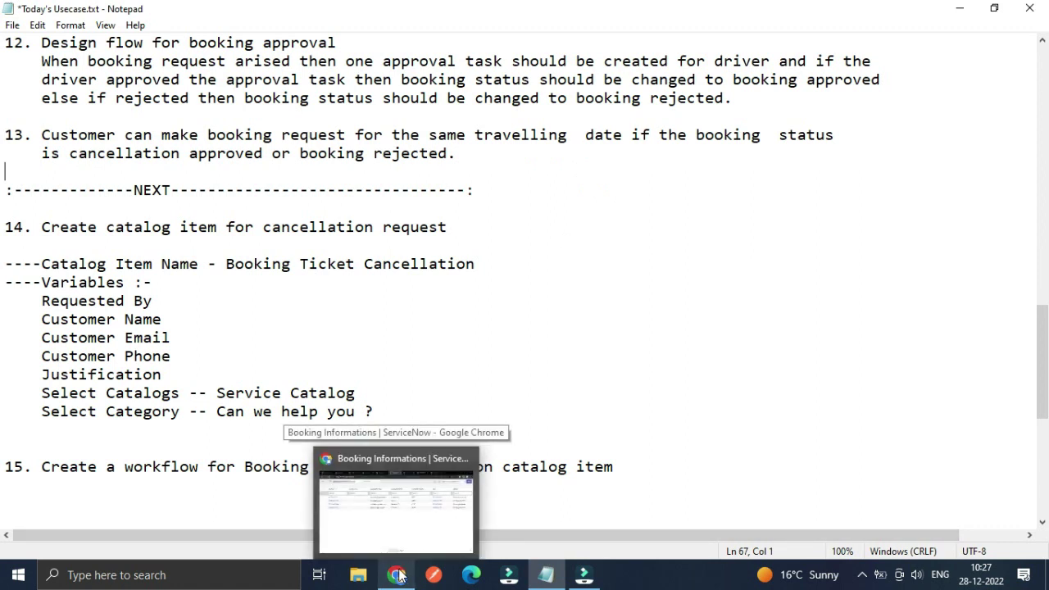
pyautogui.click(411, 509)
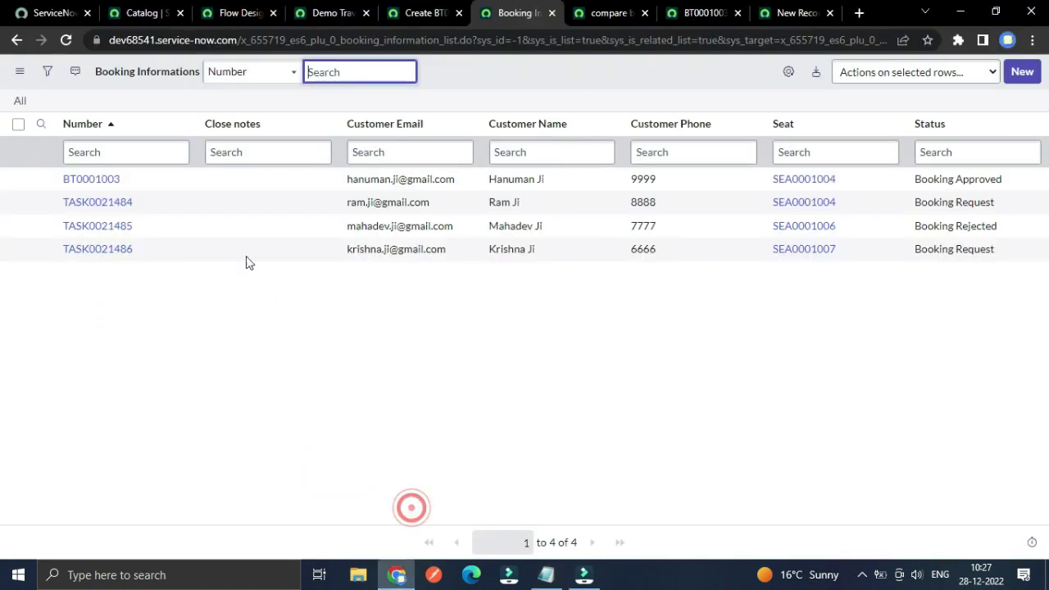
# - Start the Booking Informations filter with the condition Status is
pyautogui.click(49, 76)
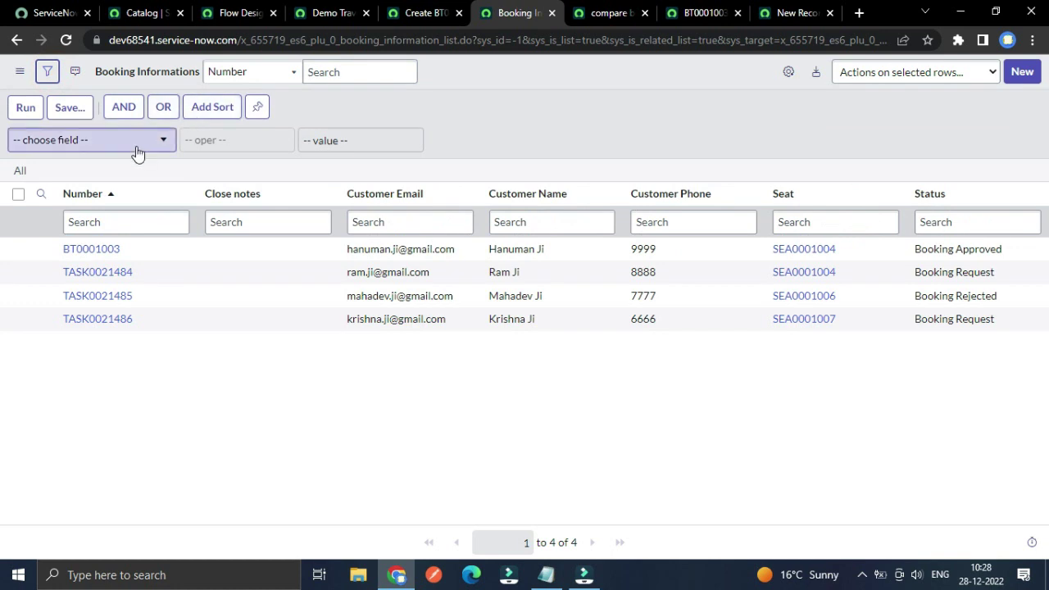
pyautogui.click(138, 148)
pyautogui.write('stat')
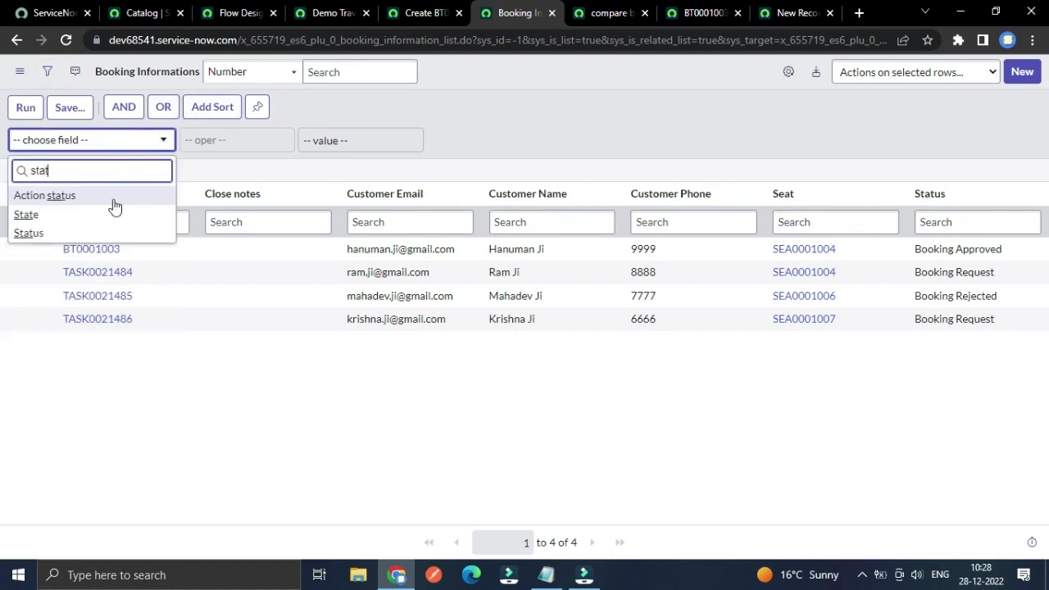
pyautogui.click(78, 233)
pyautogui.click(236, 140)
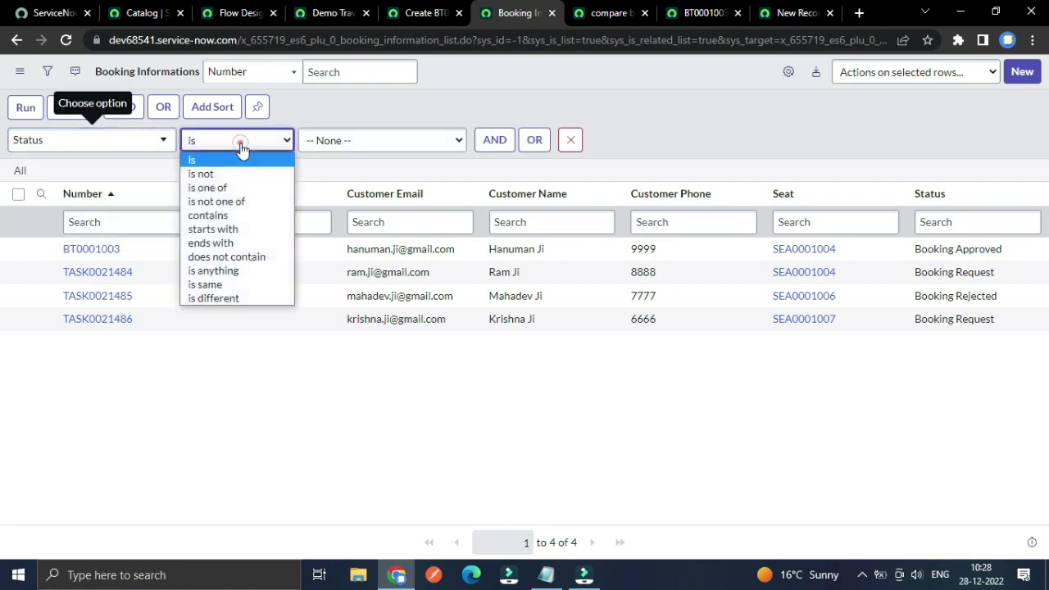
pyautogui.click(238, 188)
pyautogui.scroll(-1, 369, 164)
pyautogui.scroll(1, 373, 168)
pyautogui.click(228, 139)
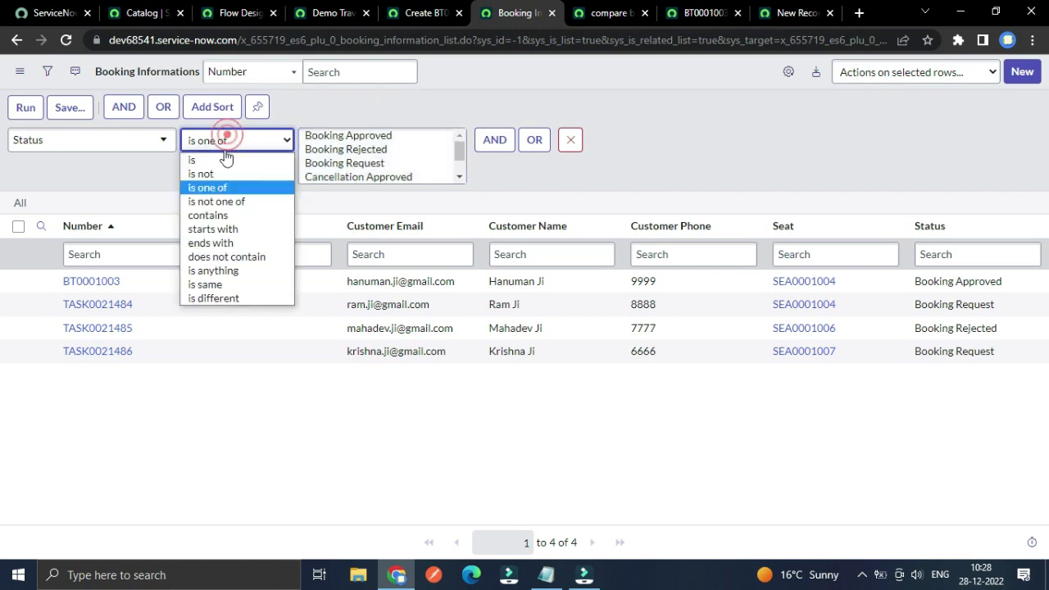
pyautogui.click(224, 160)
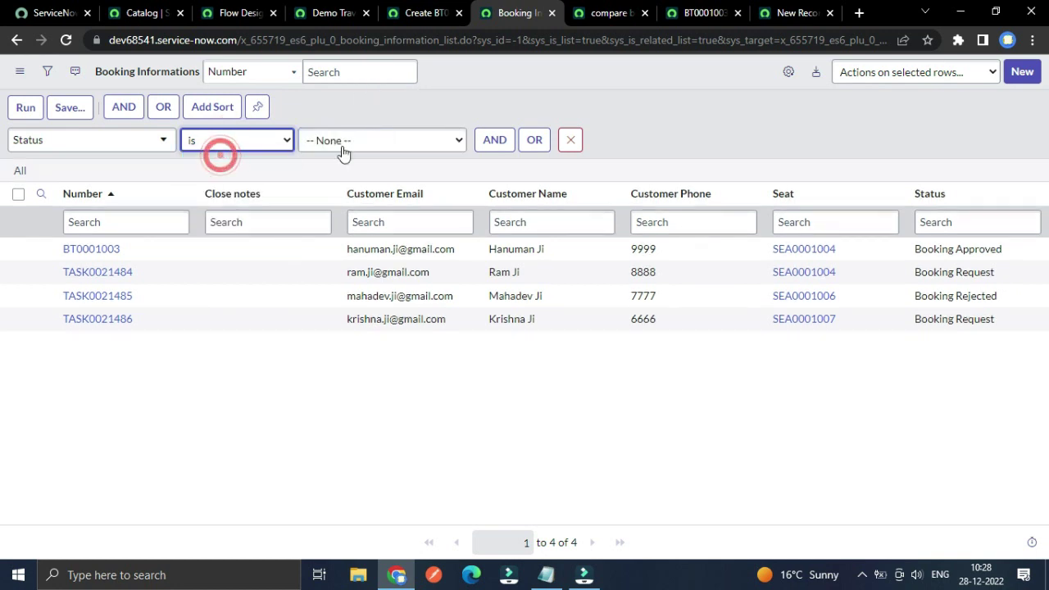
# - Add an OR condition on Status using the operator 'is one of'
pyautogui.click(528, 142)
pyautogui.click(247, 167)
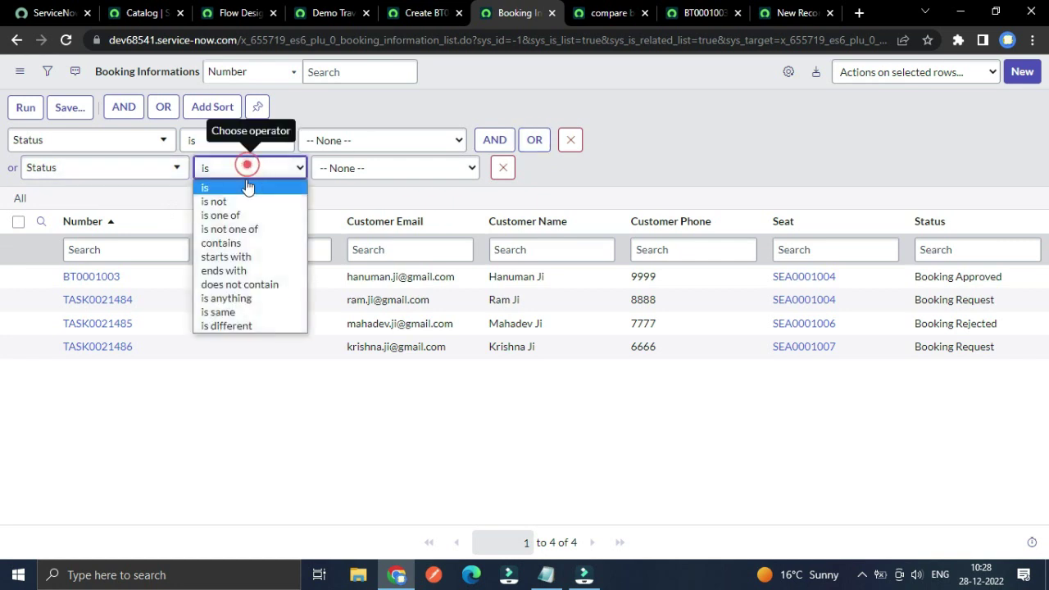
pyautogui.click(225, 214)
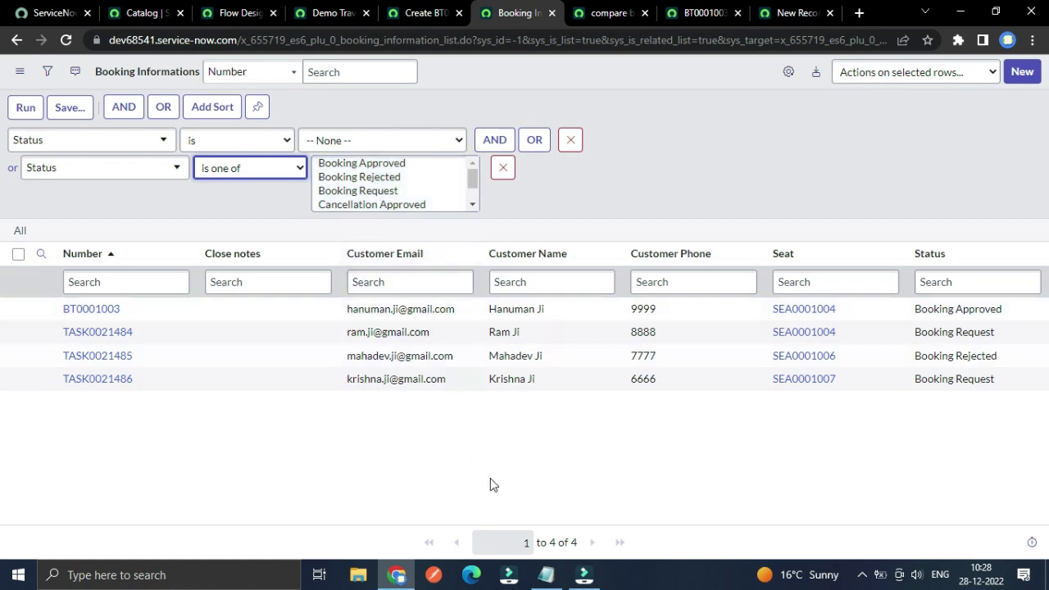
# - Check the use-case notes in Notepad, then come back to the filter builder
pyautogui.click(554, 580)
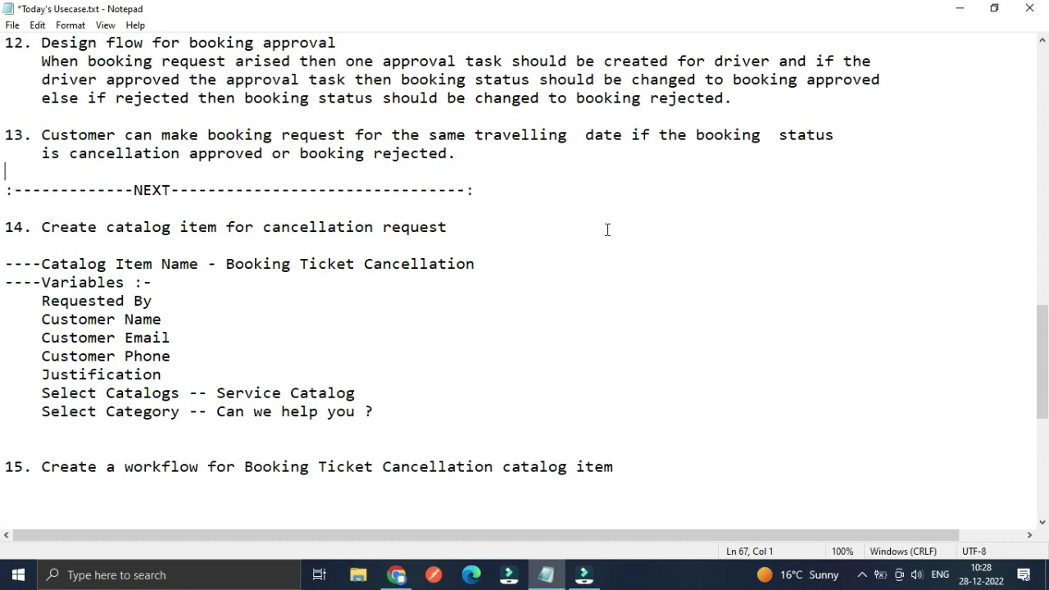
pyautogui.click(584, 574)
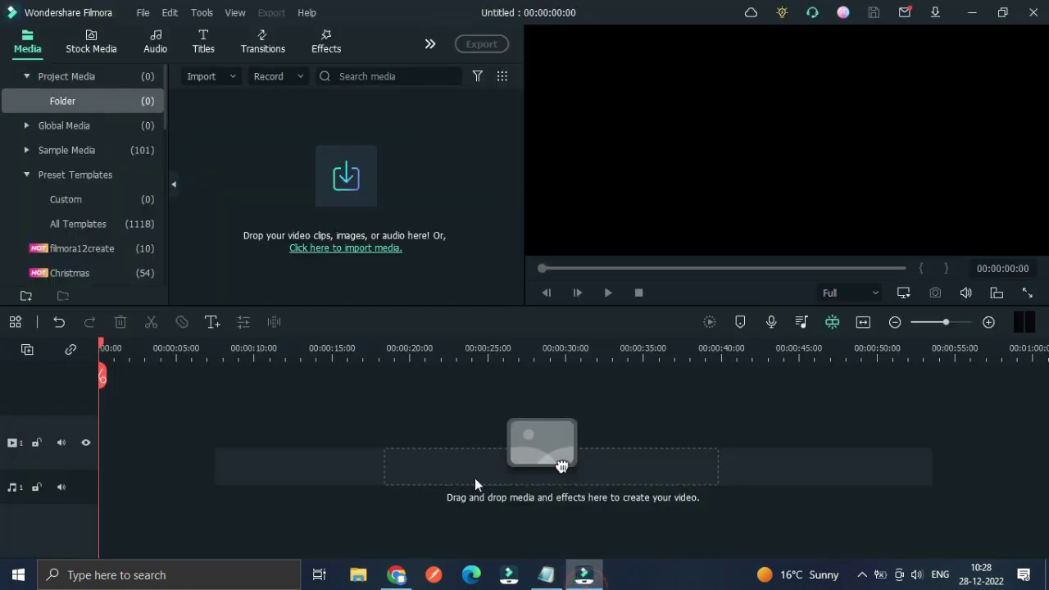
pyautogui.click(396, 574)
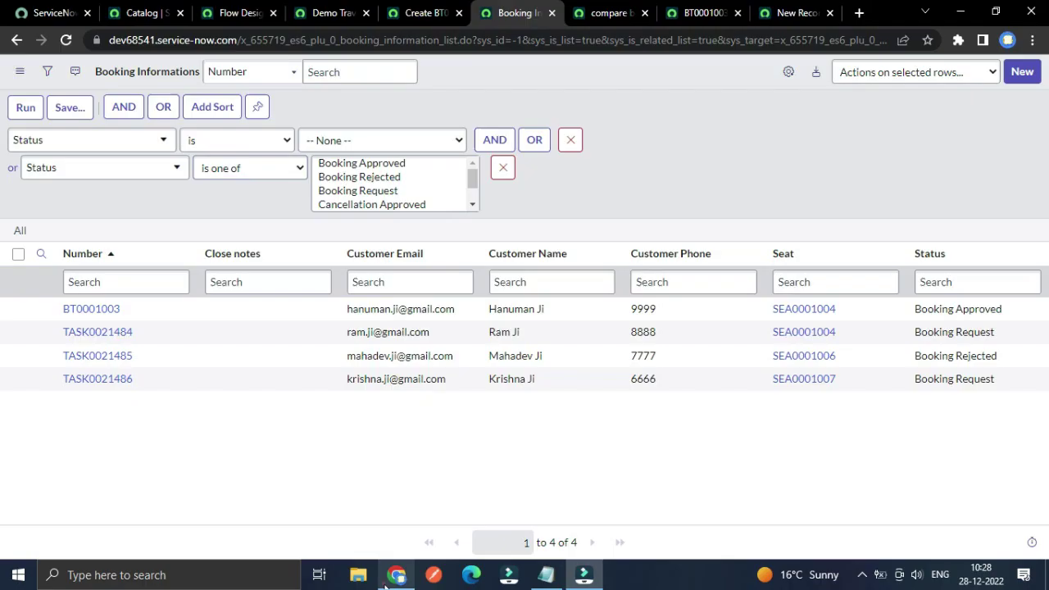
# - Select Cancellation Approved and Booking Rejected as the Status values and run the filter
pyautogui.click(405, 207)
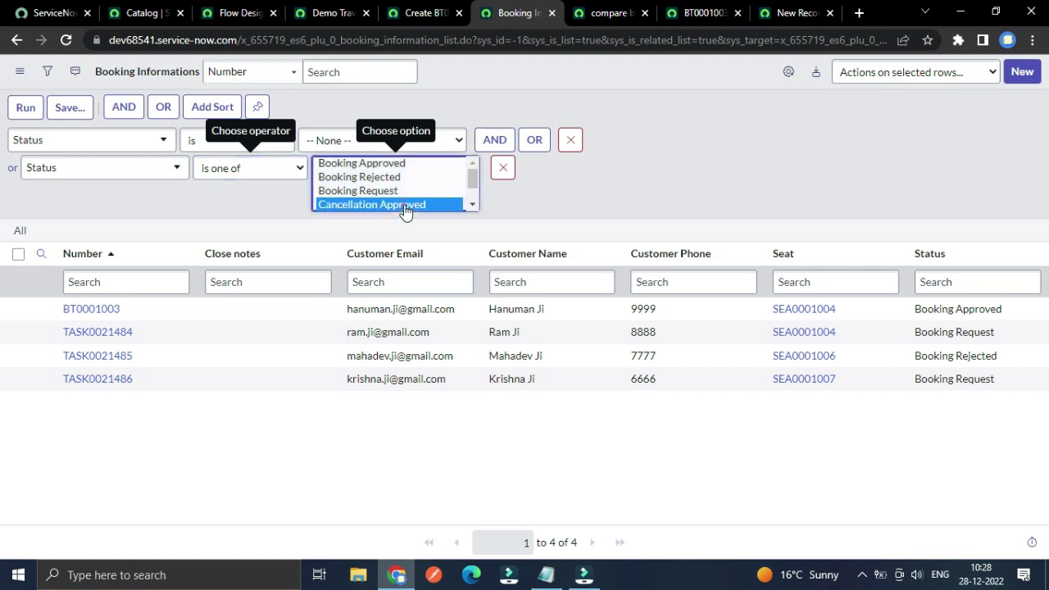
pyautogui.scroll(-1, 443, 177)
pyautogui.scroll(1, 430, 192)
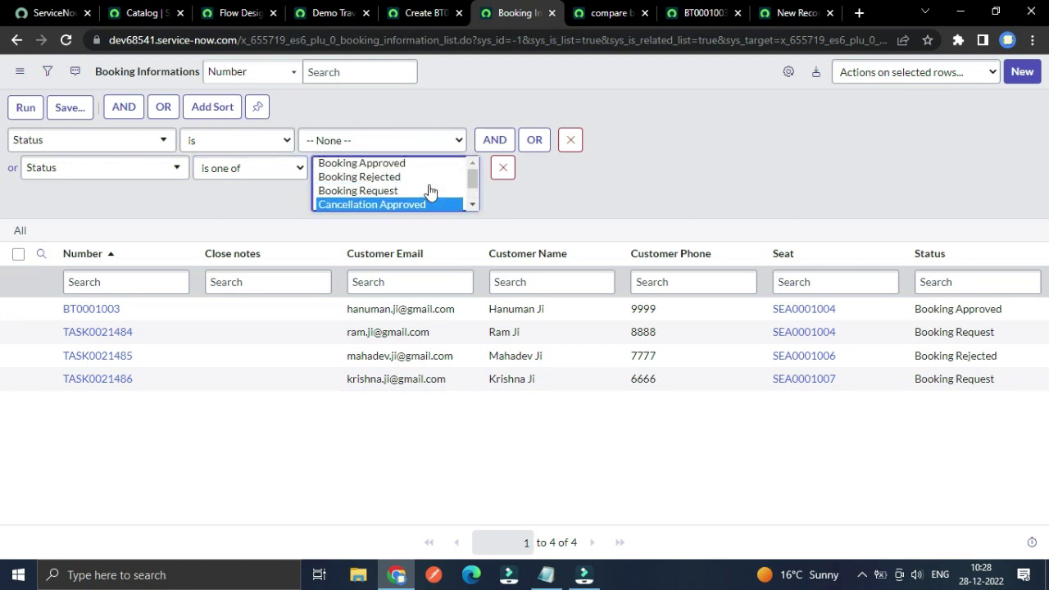
pyautogui.keyDown('ctrl'); pyautogui.click(375, 179); pyautogui.keyUp('ctrl')
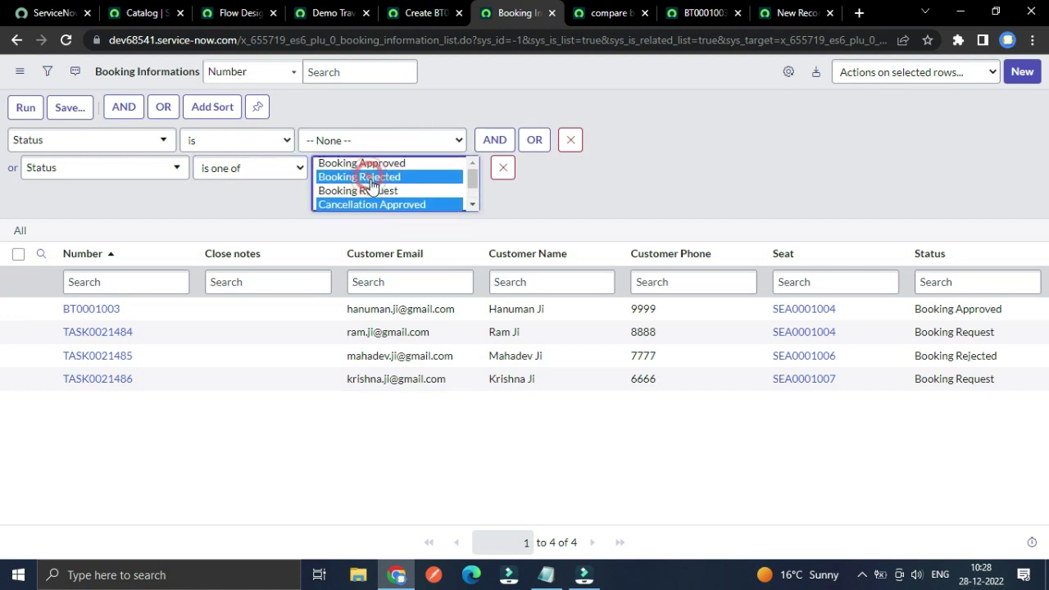
pyautogui.scroll(-1, 433, 190)
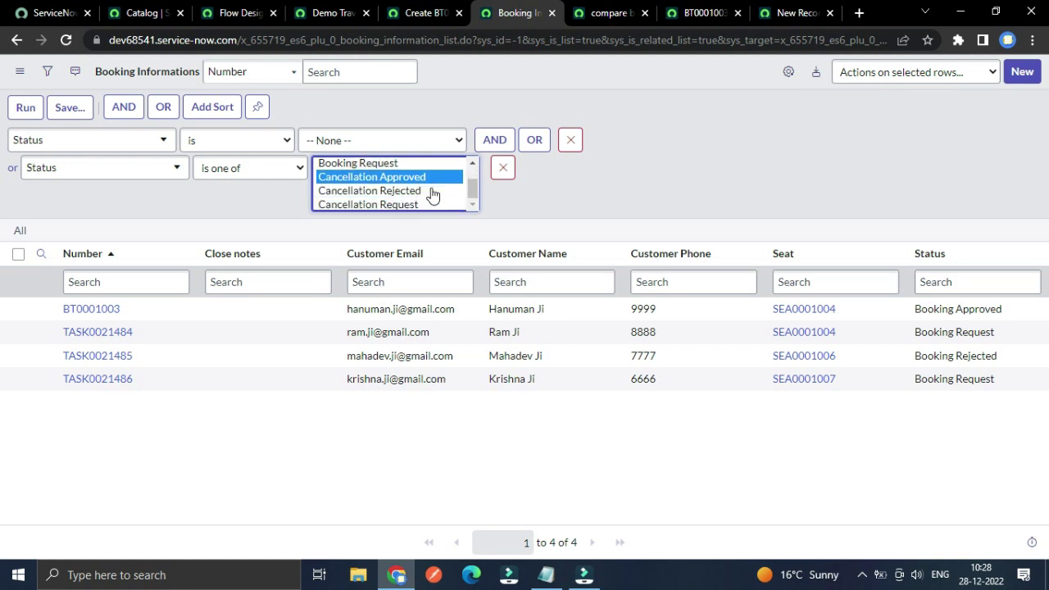
pyautogui.scroll(1, 432, 194)
pyautogui.scroll(-1, 433, 194)
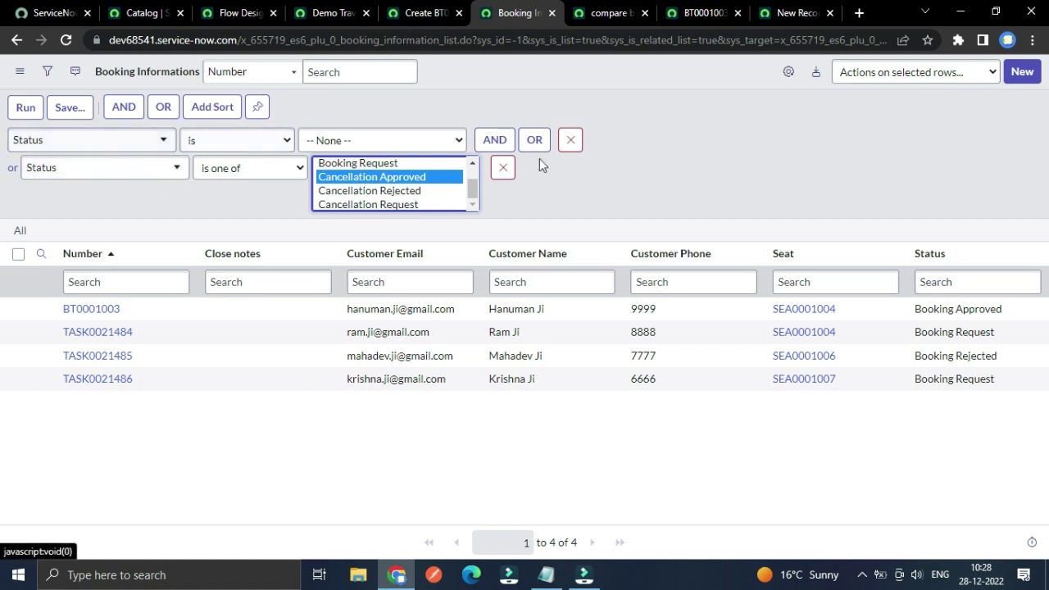
pyautogui.click(25, 107)
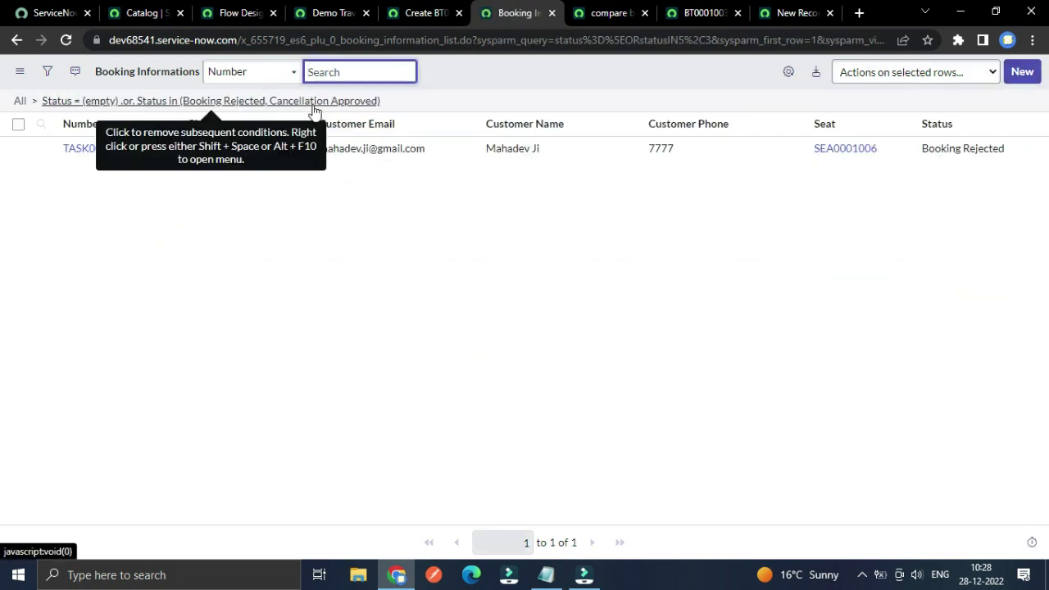
# - Copy the filter's encoded query from the breadcrumb's Copy query option
pyautogui.rightClick(315, 107)
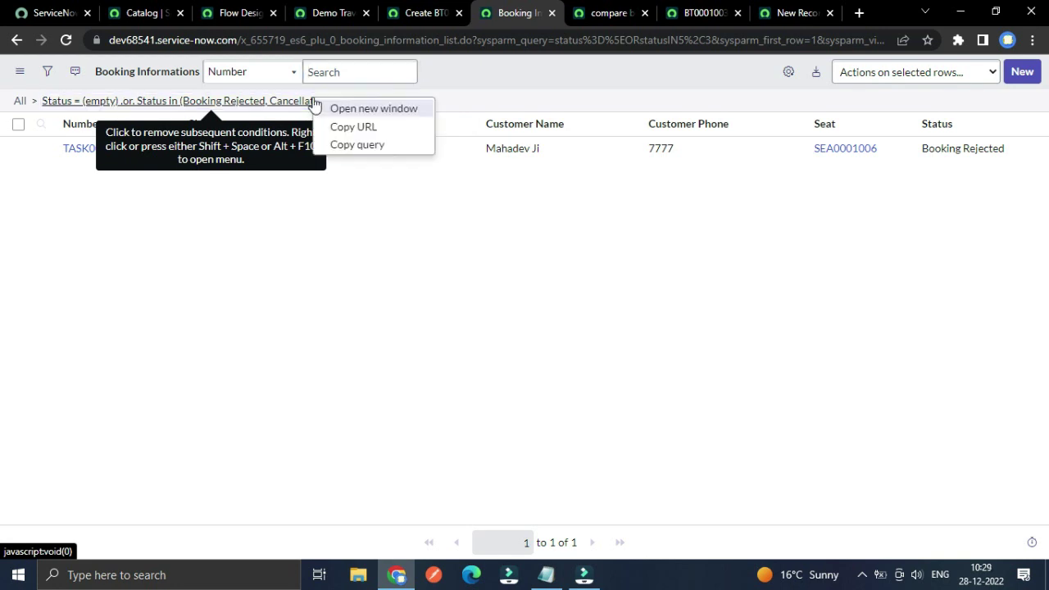
pyautogui.click(369, 148)
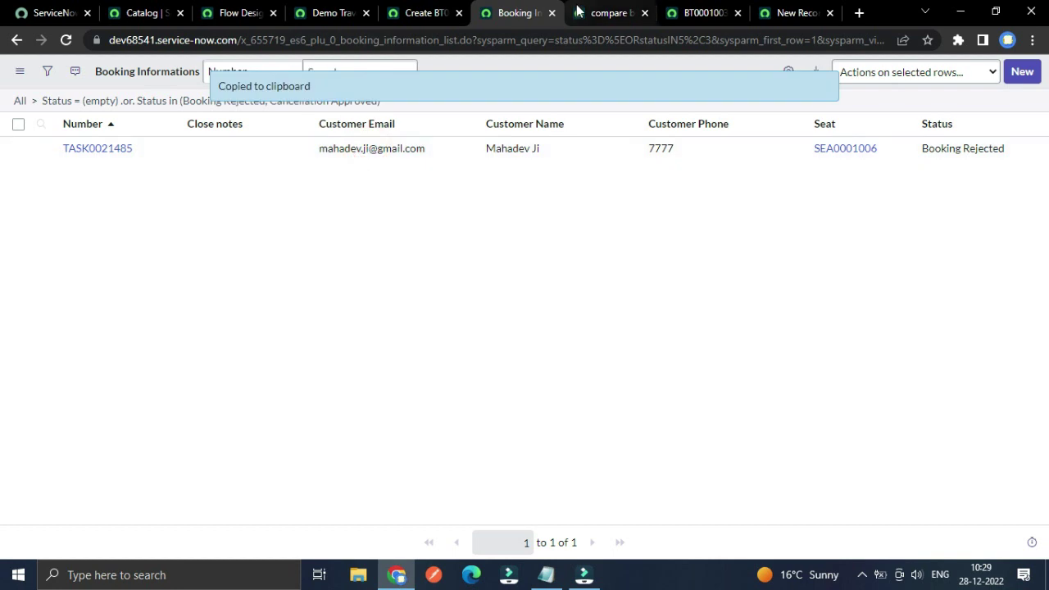
# - Paste status=^ORstatusIN5,3 at the start of line 49's booking query and save the script
pyautogui.click(607, 13)
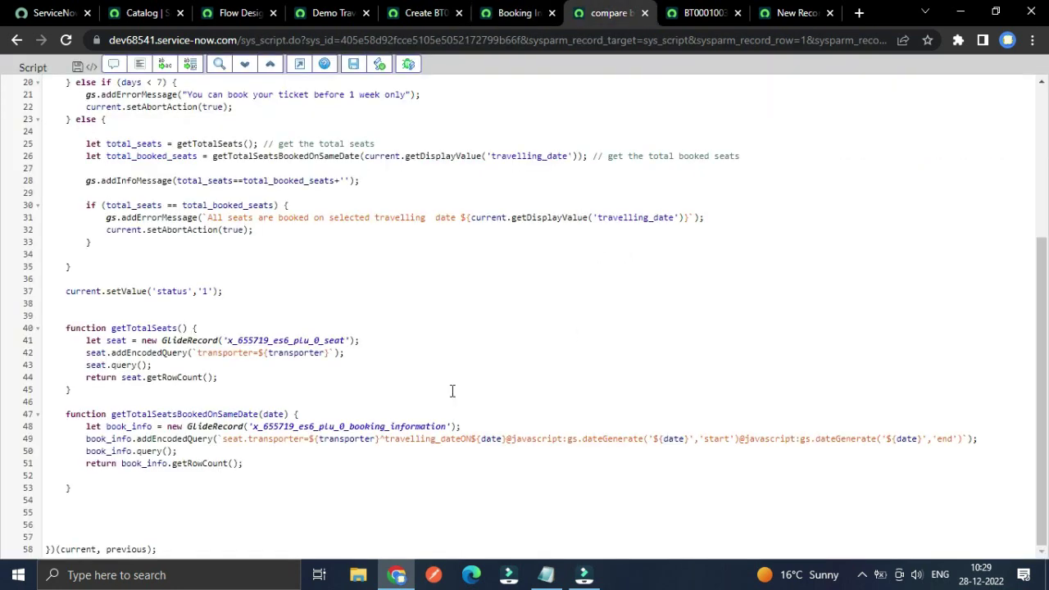
pyautogui.click(221, 439)
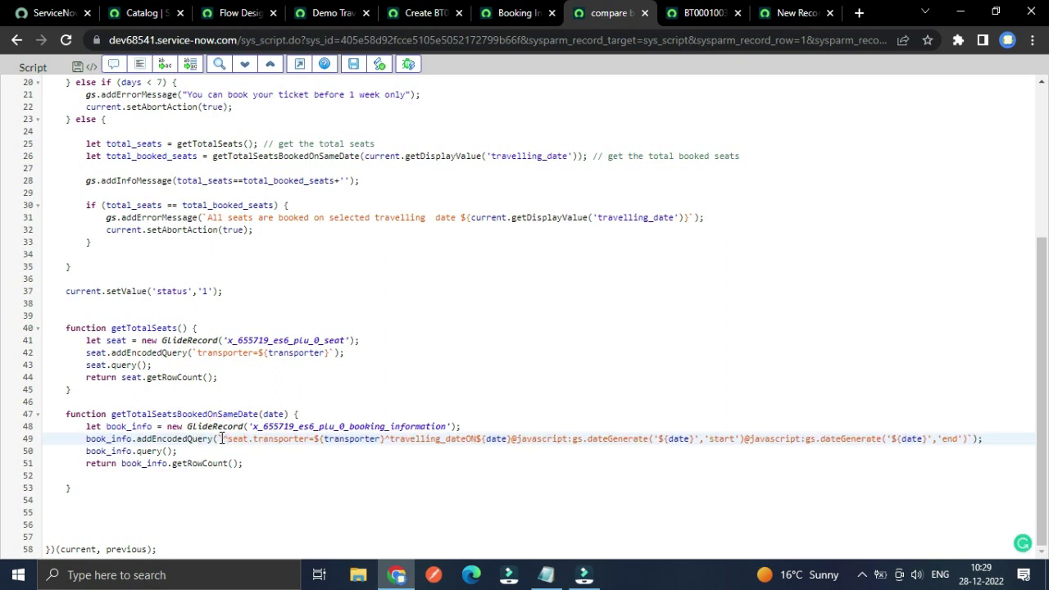
pyautogui.hotkey('ctrl', 'v')
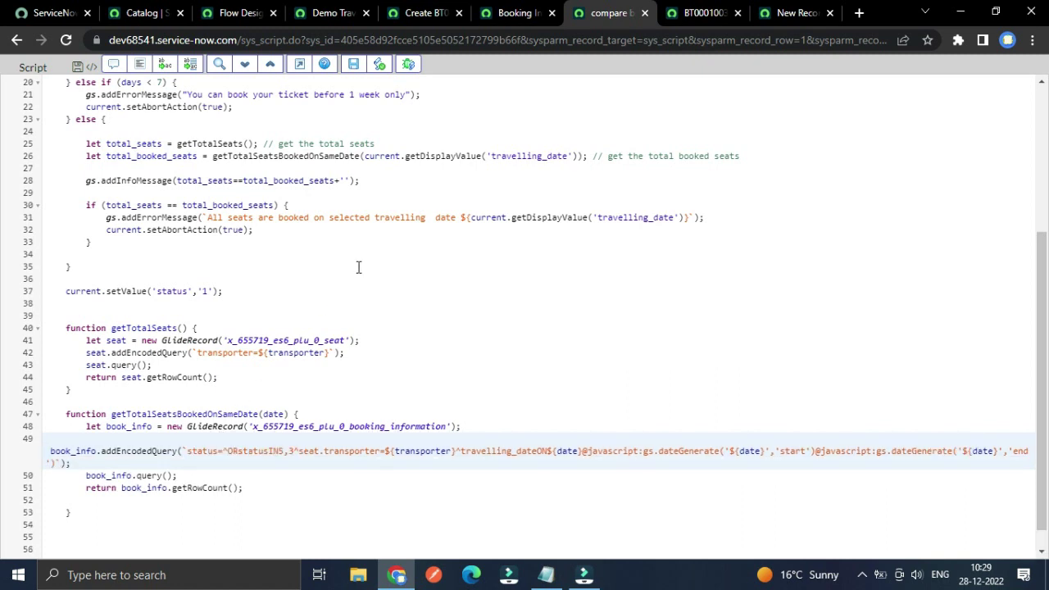
pyautogui.click(353, 64)
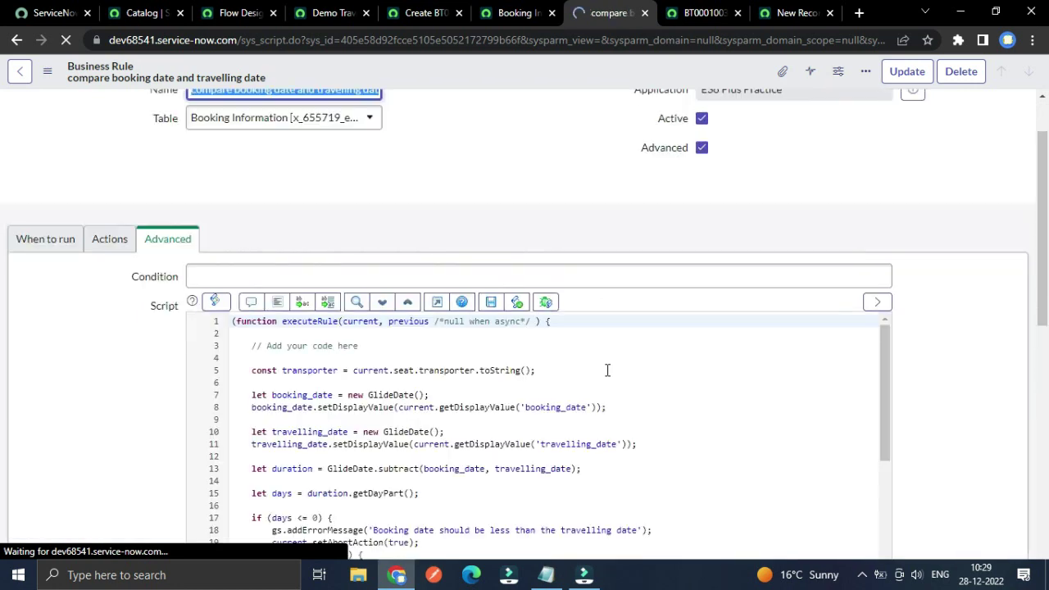
# - Show the saved script full-screen and scroll to line 49's updated status=^ORstatusIN5,3 query
pyautogui.click(436, 302)
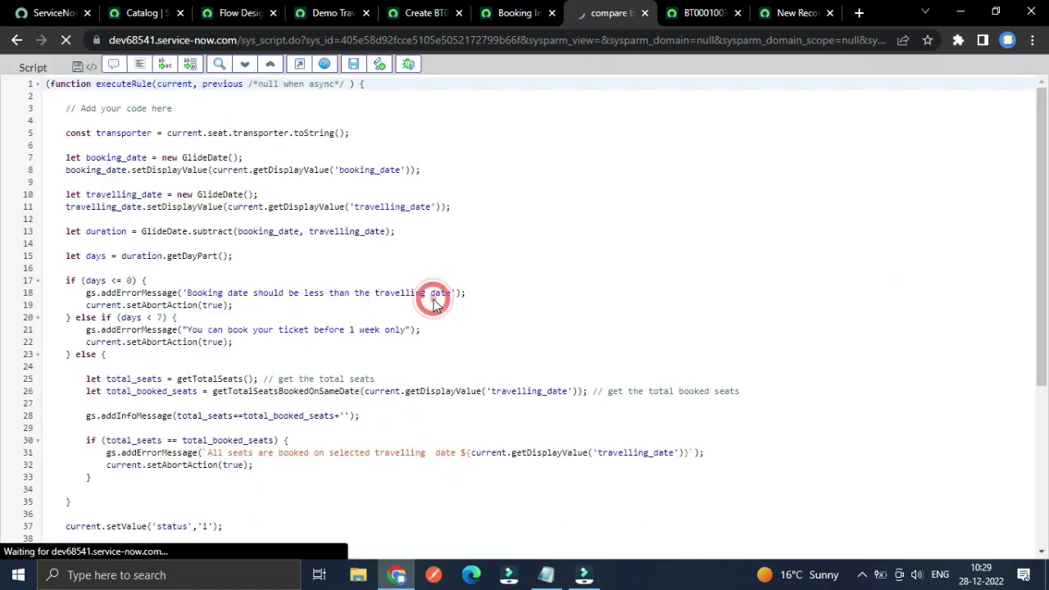
pyautogui.scroll(-1, 434, 369)
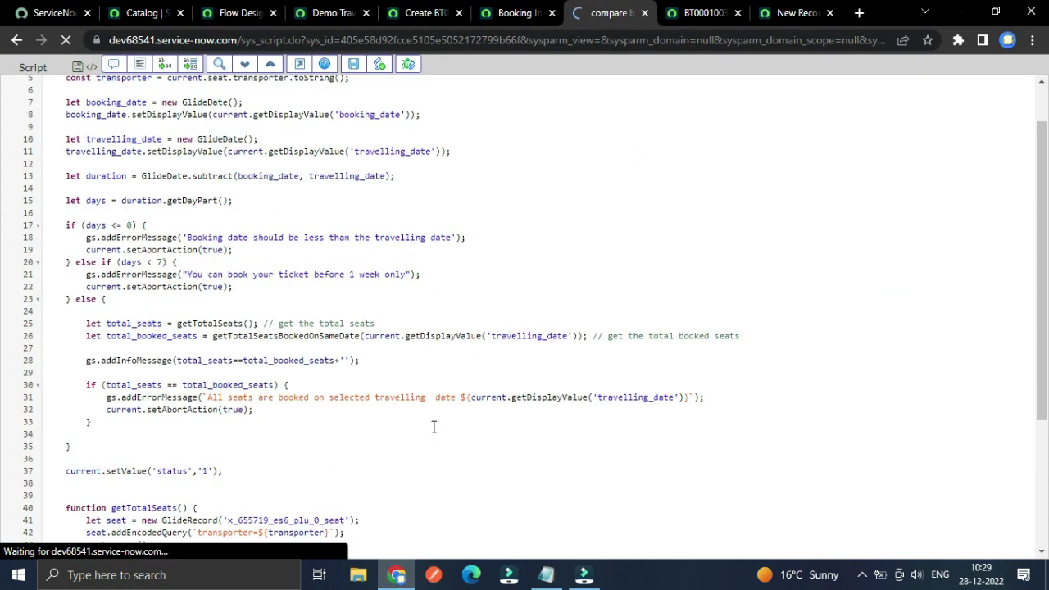
pyautogui.scroll(-4, 546, 384)
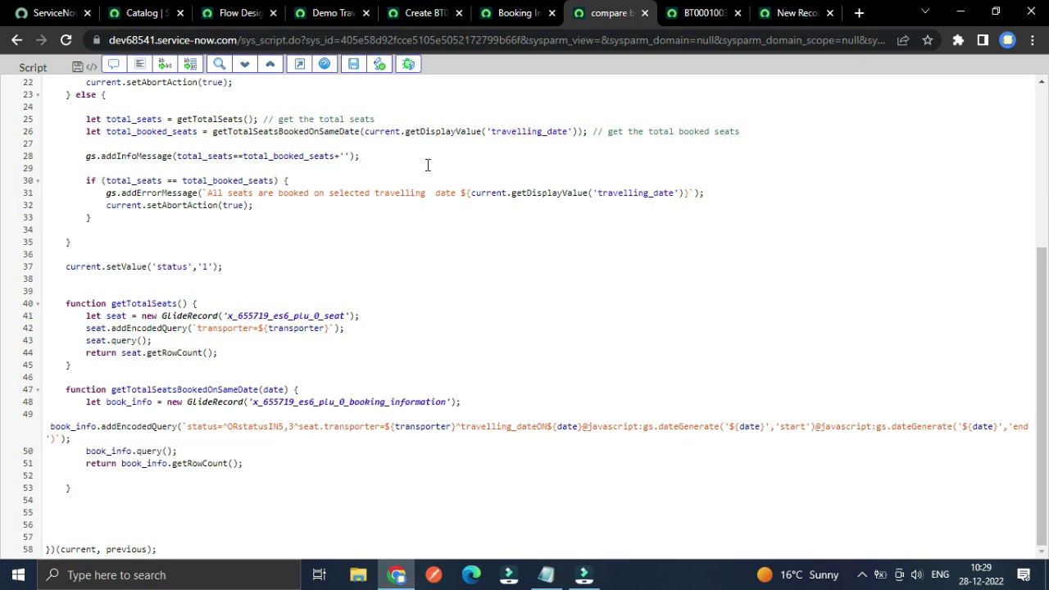
pyautogui.click(516, 13)
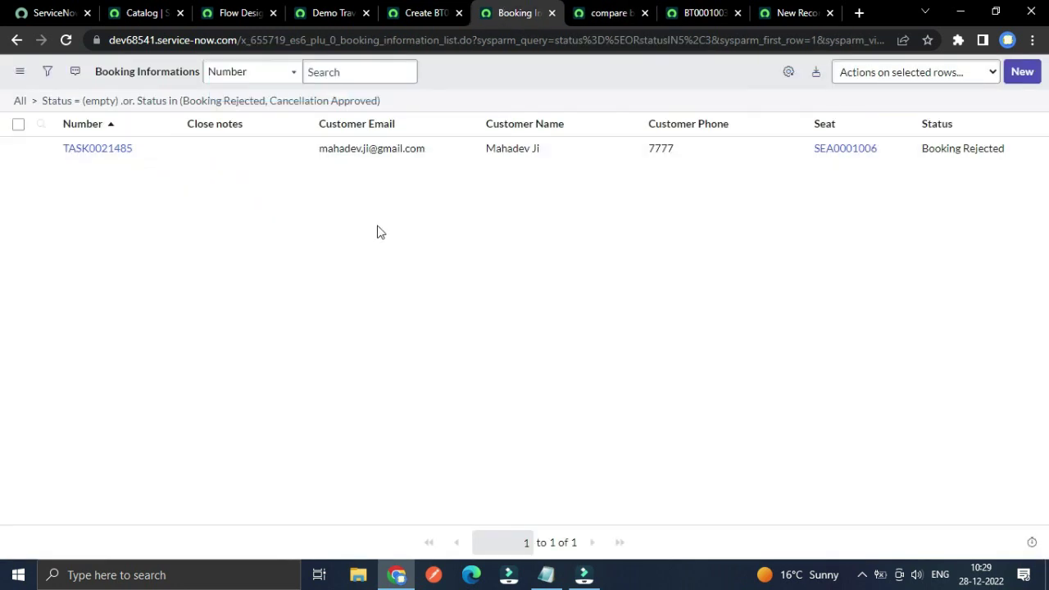
pyautogui.click(48, 74)
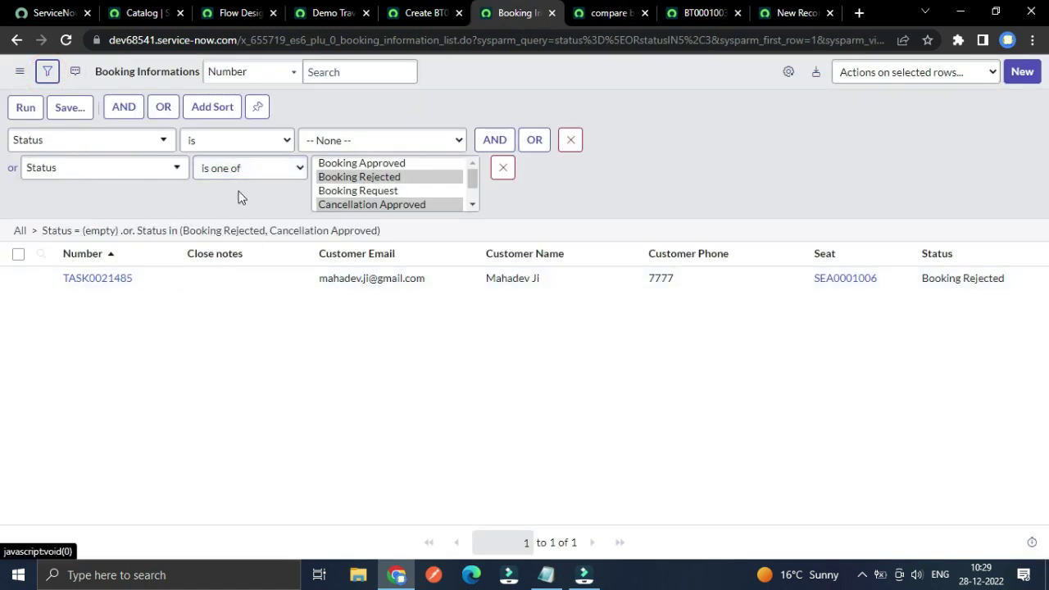
pyautogui.click(264, 168)
pyautogui.click(254, 230)
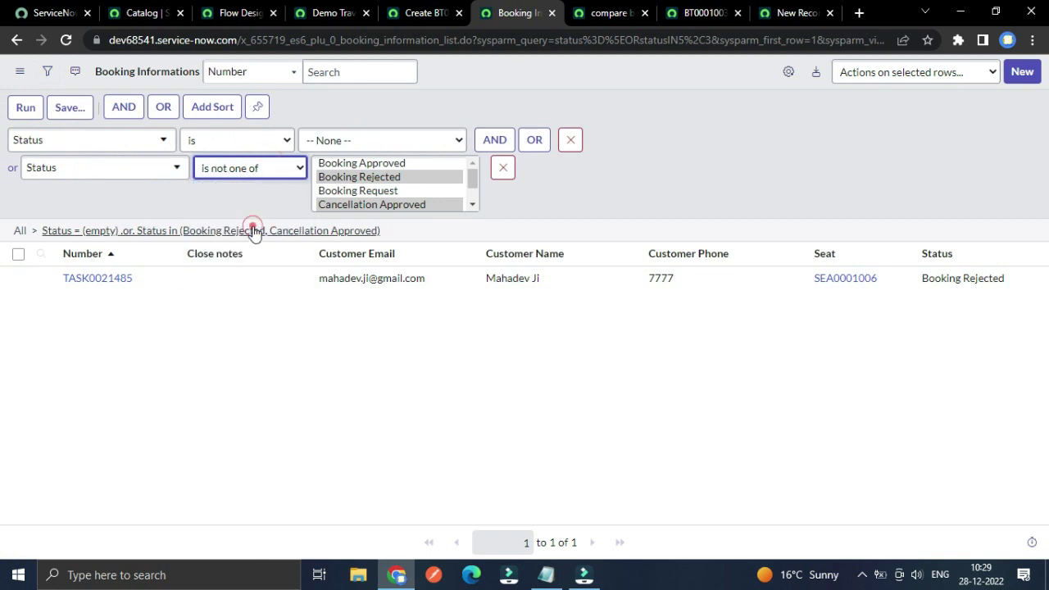
pyautogui.scroll(-3, 394, 205)
pyautogui.scroll(3, 402, 197)
pyautogui.click(270, 168)
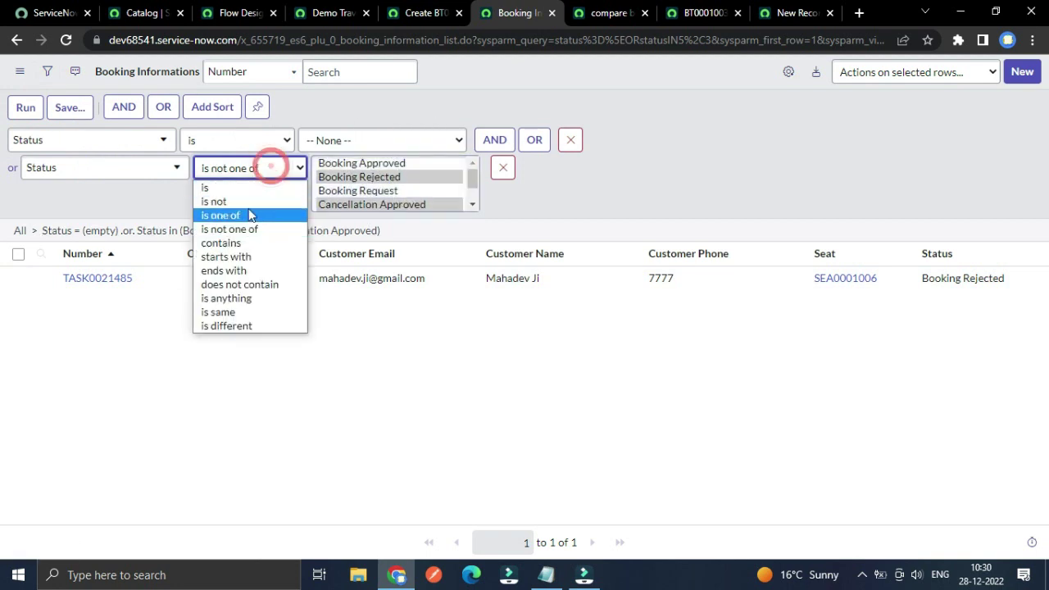
pyautogui.click(246, 215)
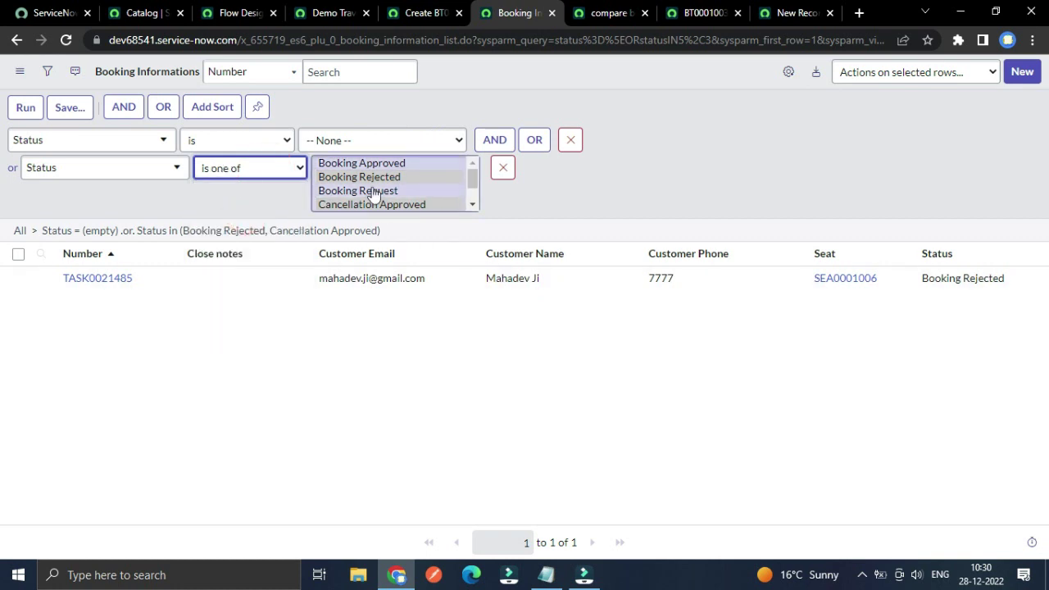
pyautogui.scroll(-2, 377, 188)
pyautogui.scroll(2, 382, 188)
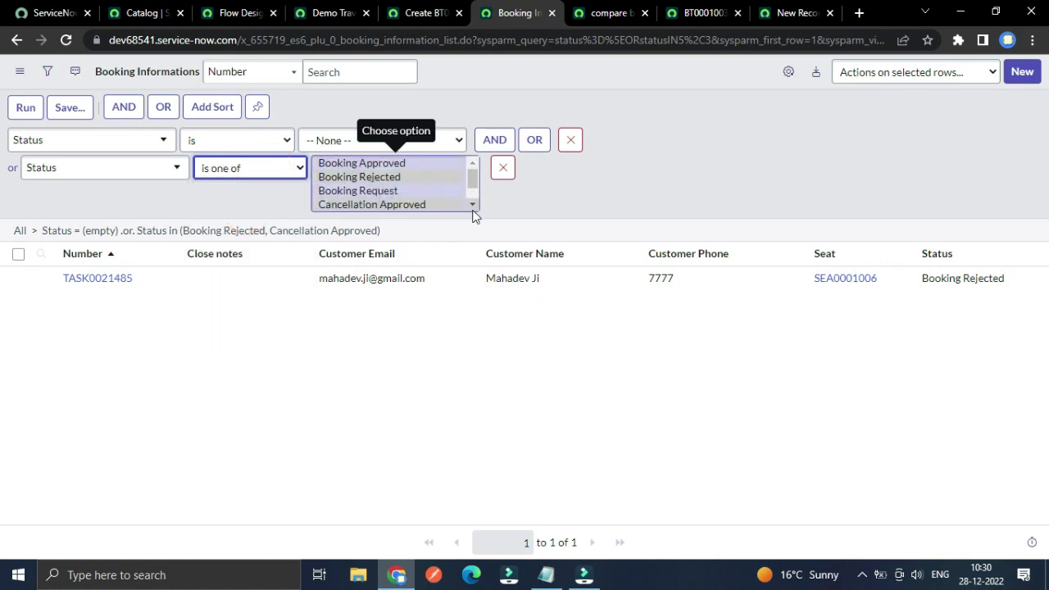
pyautogui.hotkey('ctrl', 'Tab')
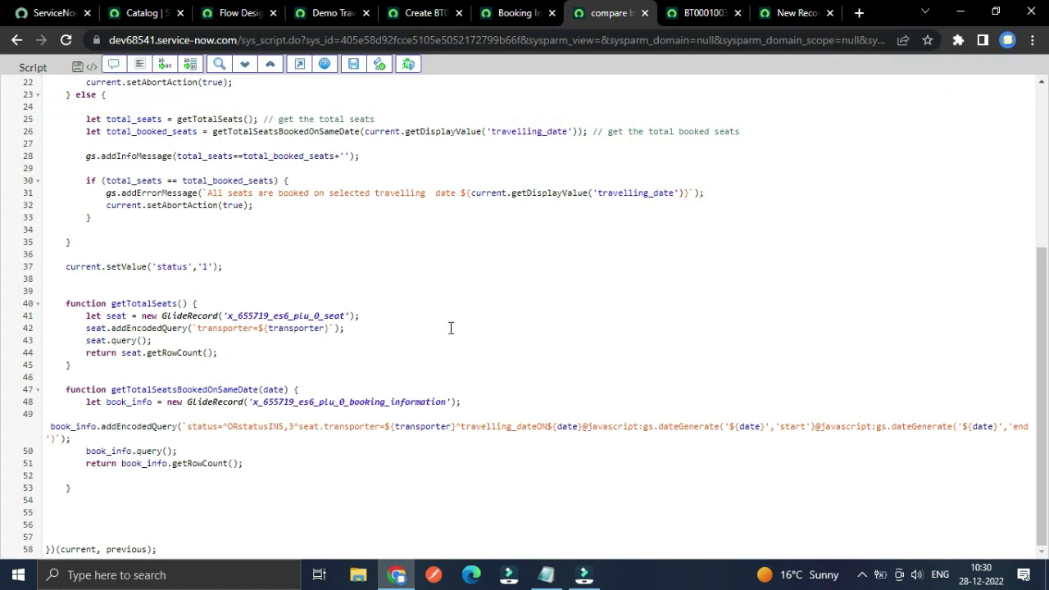
# - Dismiss the messages on the BT0001009 booking form and save it again
pyautogui.click(420, 12)
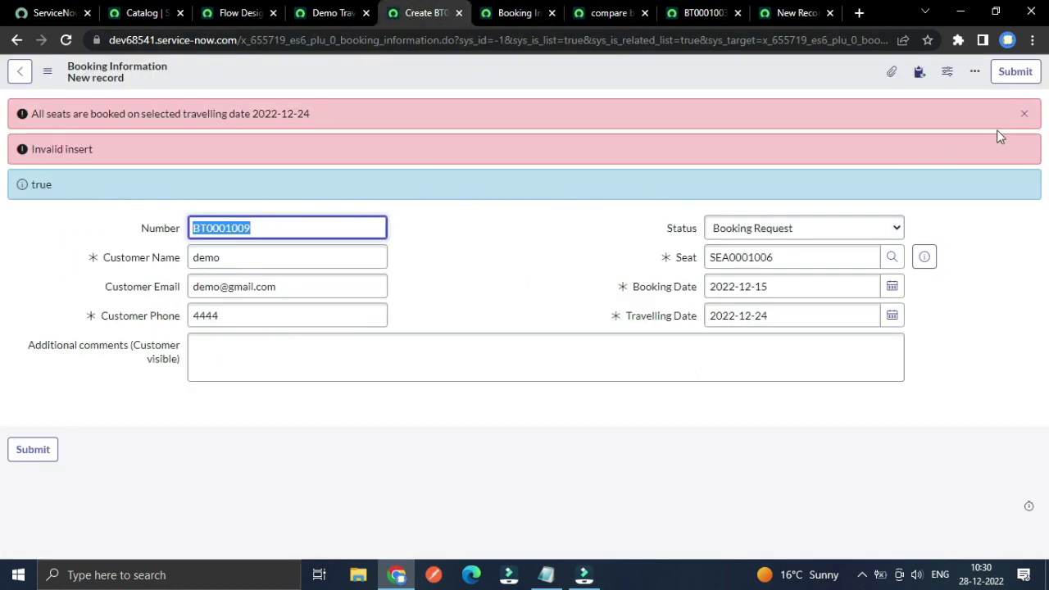
pyautogui.click(1026, 116)
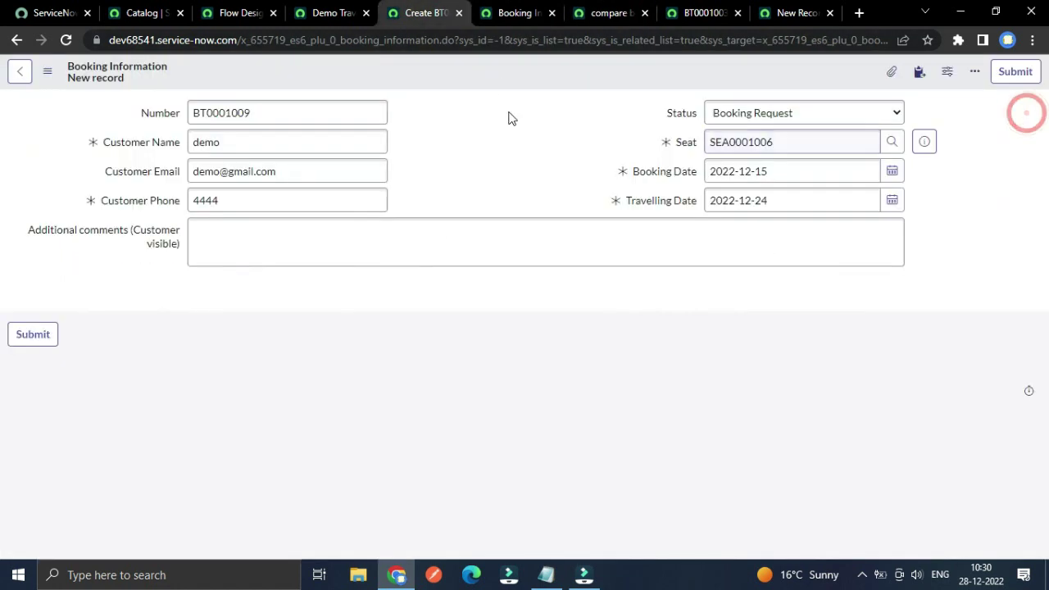
pyautogui.rightClick(495, 74)
pyautogui.click(520, 82)
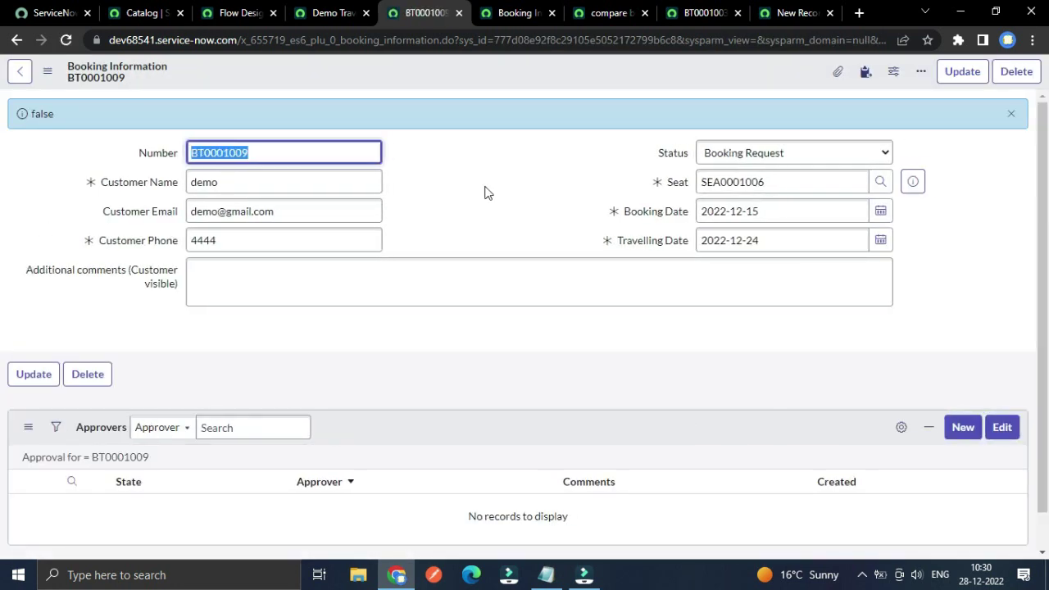
# - Refresh Demo Travelling's Booking Informations to see five 2022-12-24 bookings, then return to BT0001009
pyautogui.click(1013, 114)
pyautogui.click(332, 12)
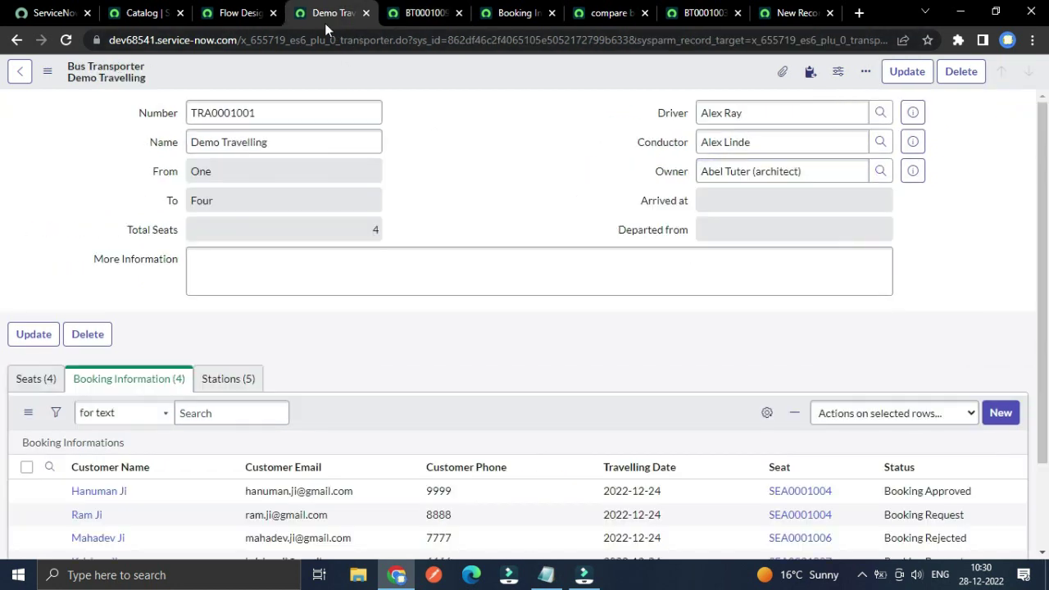
pyautogui.scroll(-2, 206, 391)
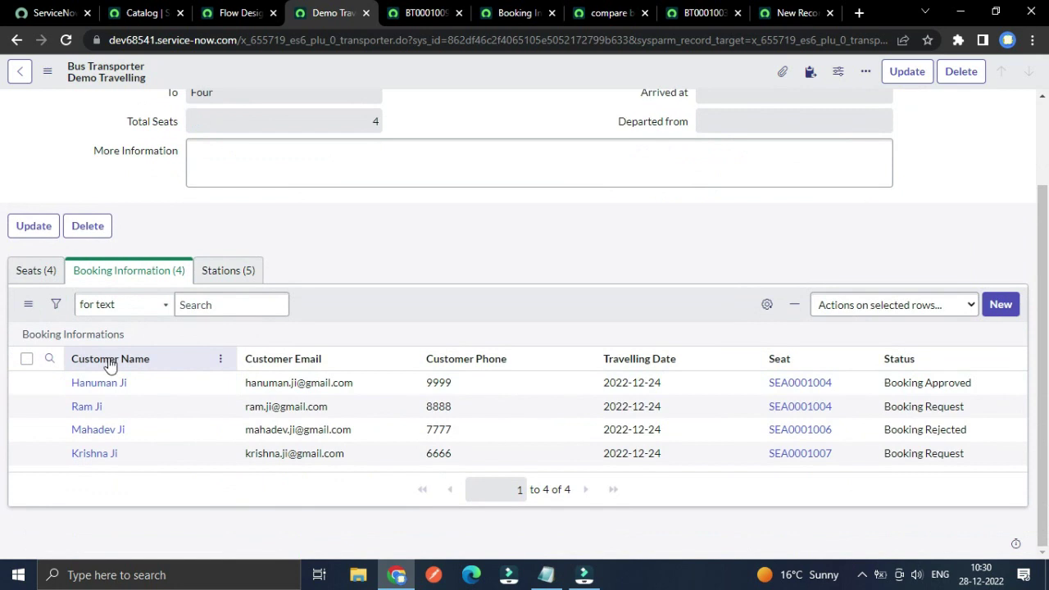
pyautogui.click(94, 334)
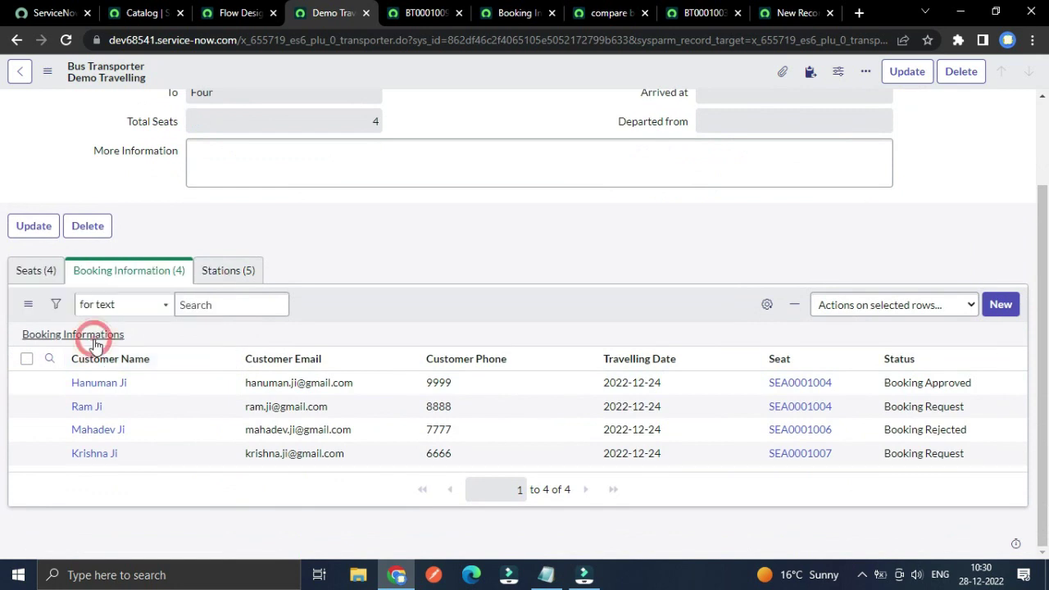
pyautogui.scroll(-1, 623, 343)
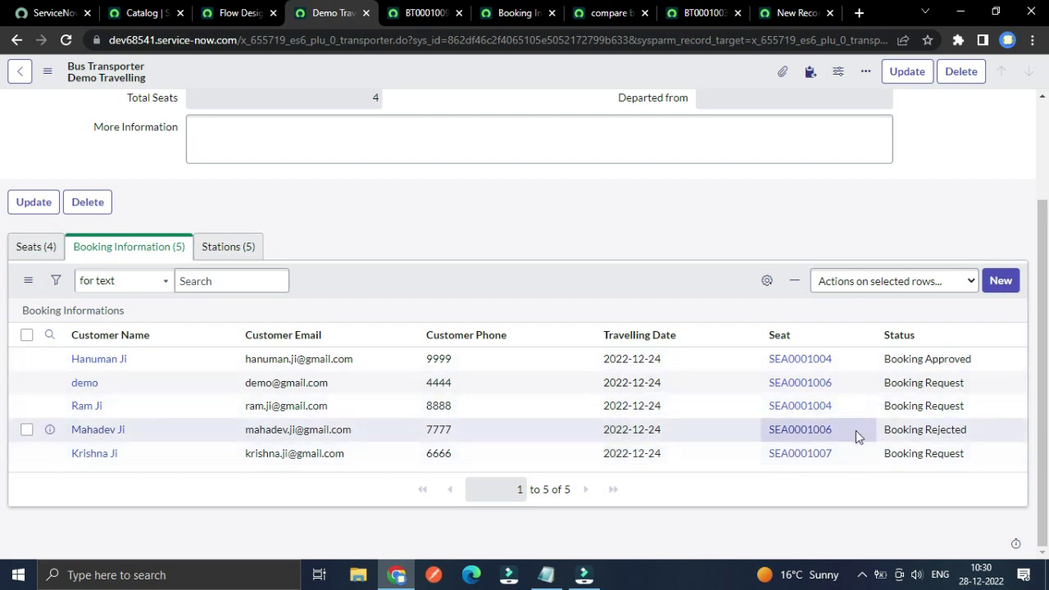
pyautogui.click(516, 12)
pyautogui.click(427, 12)
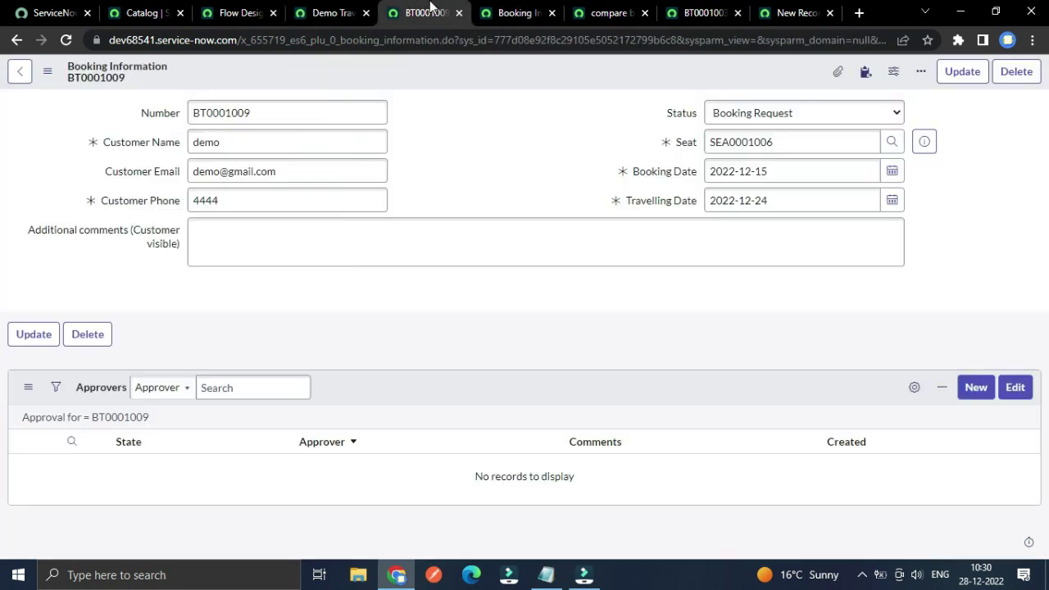
# - Start a new booking with placeholder customer name, email and phone, and seat SEA0001002
pyautogui.click(12, 41)
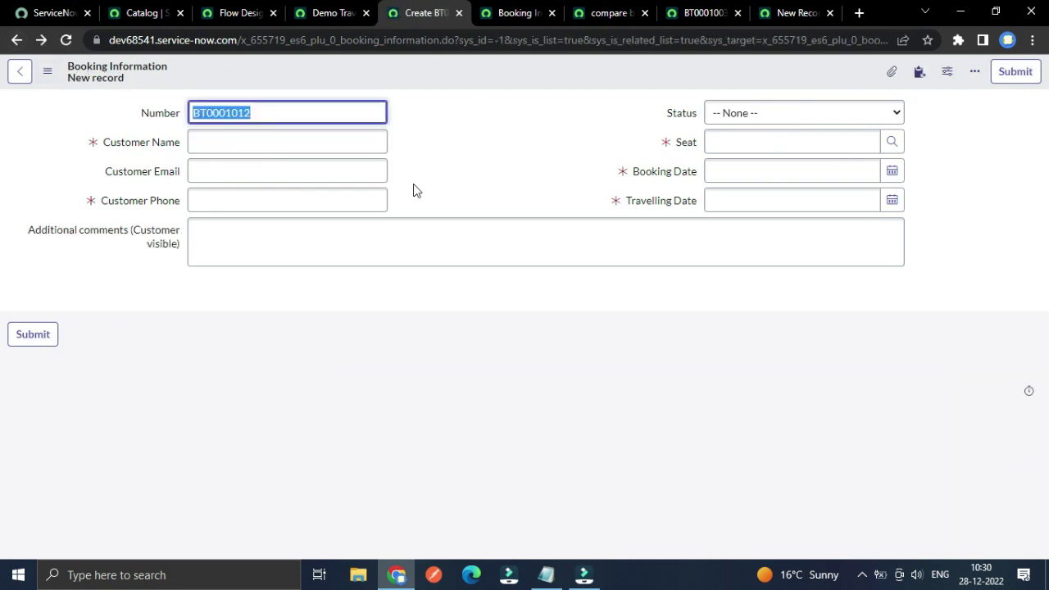
pyautogui.click(317, 142)
pyautogui.write('sdvsdf')
pyautogui.click(297, 172)
pyautogui.write('dfsf')
pyautogui.click(290, 197)
pyautogui.write('fre')
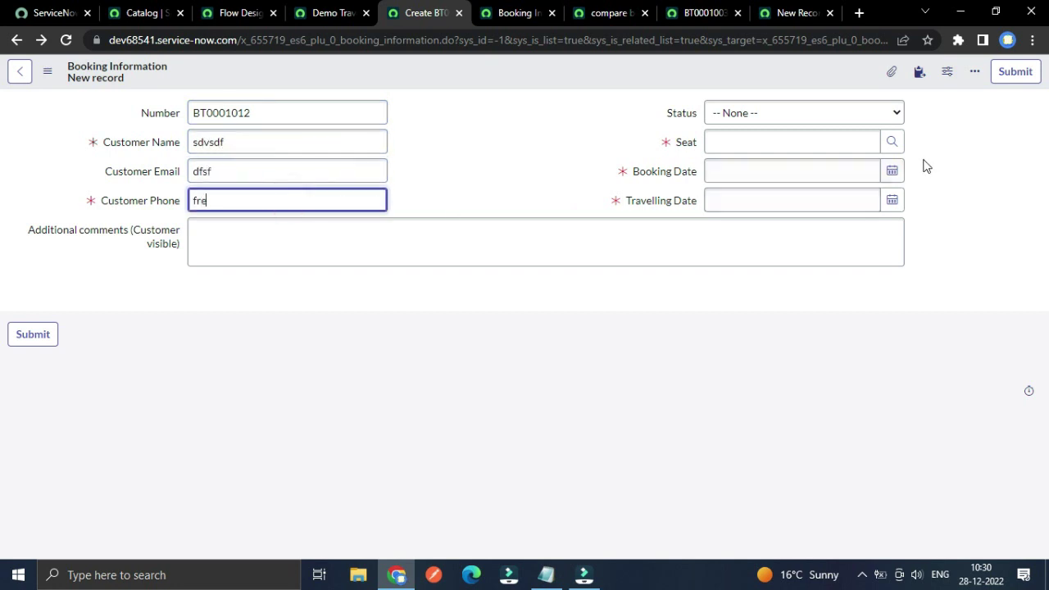
pyautogui.click(891, 143)
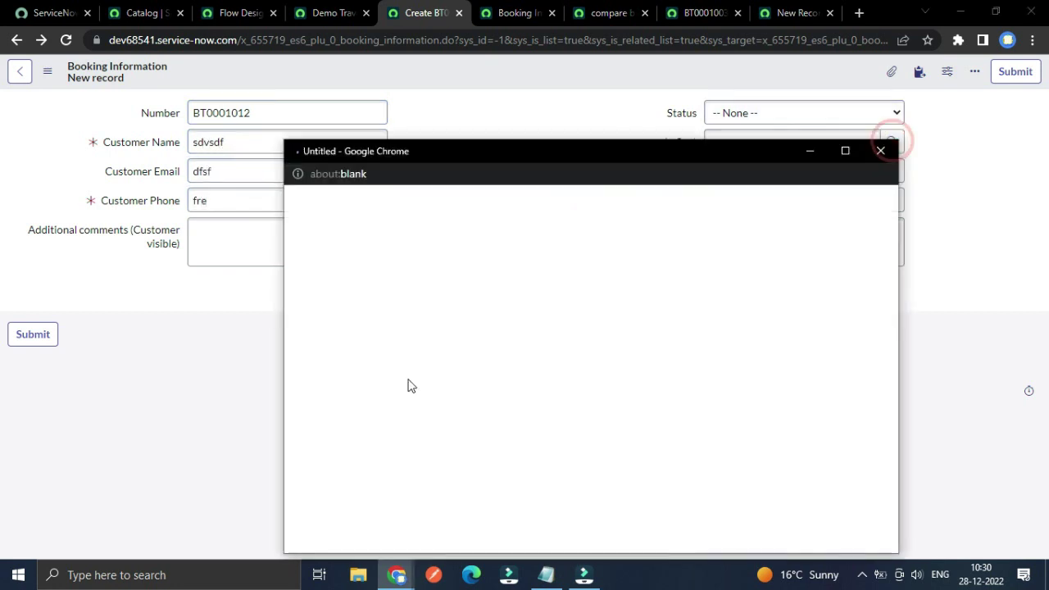
pyautogui.click(369, 308)
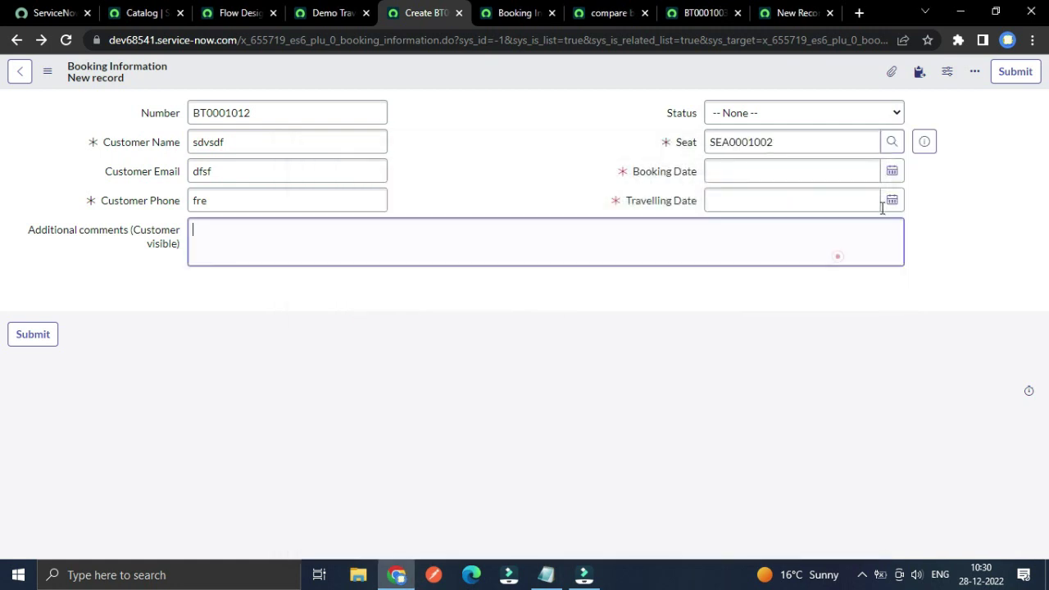
# - Set the booking date to 14 December and the travelling date to 24 December
pyautogui.click(892, 170)
pyautogui.click(855, 228)
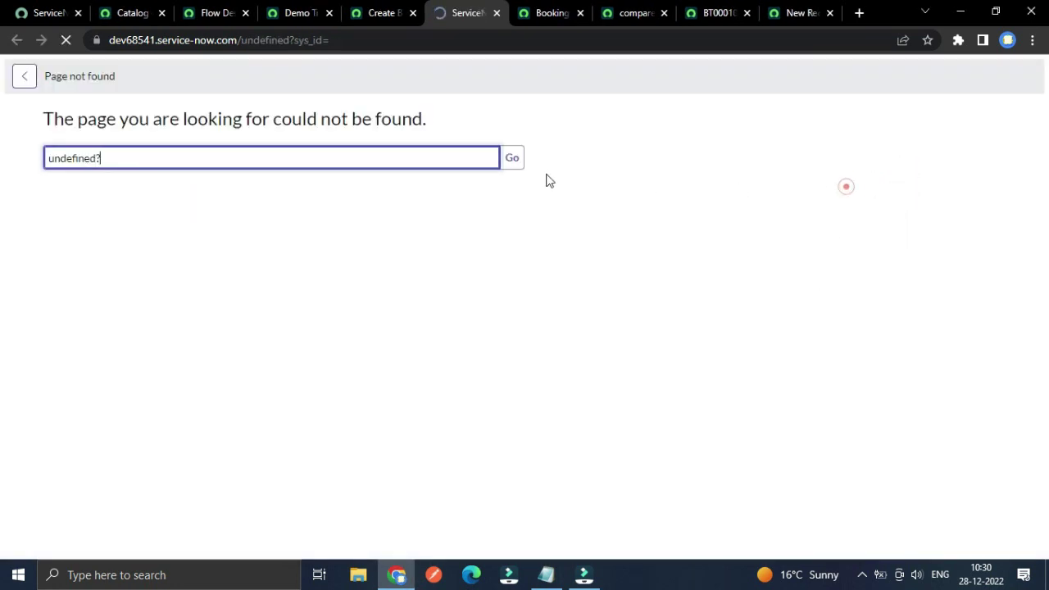
pyautogui.click(357, 14)
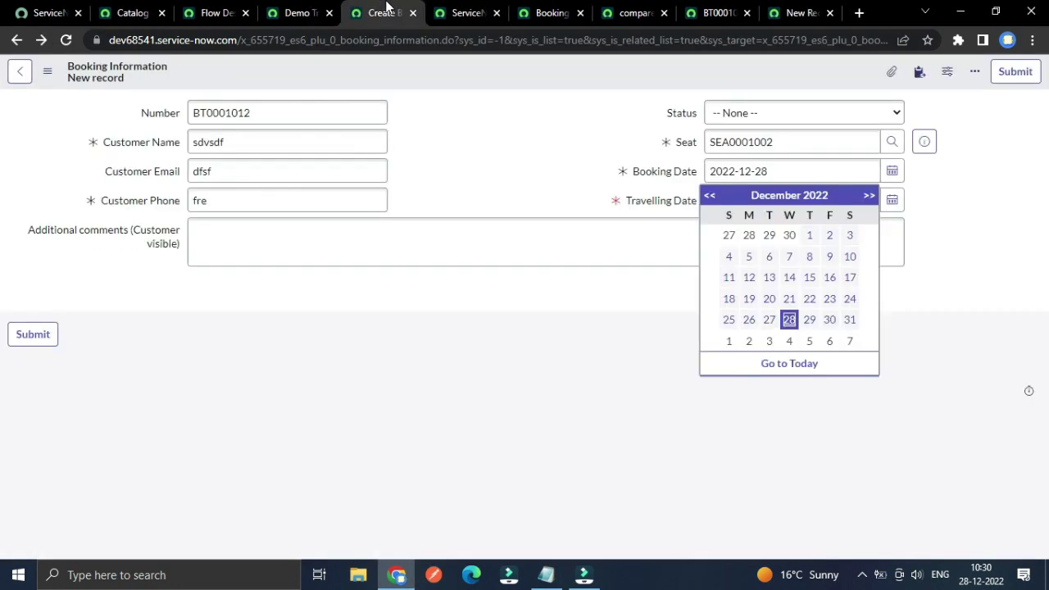
pyautogui.click(496, 12)
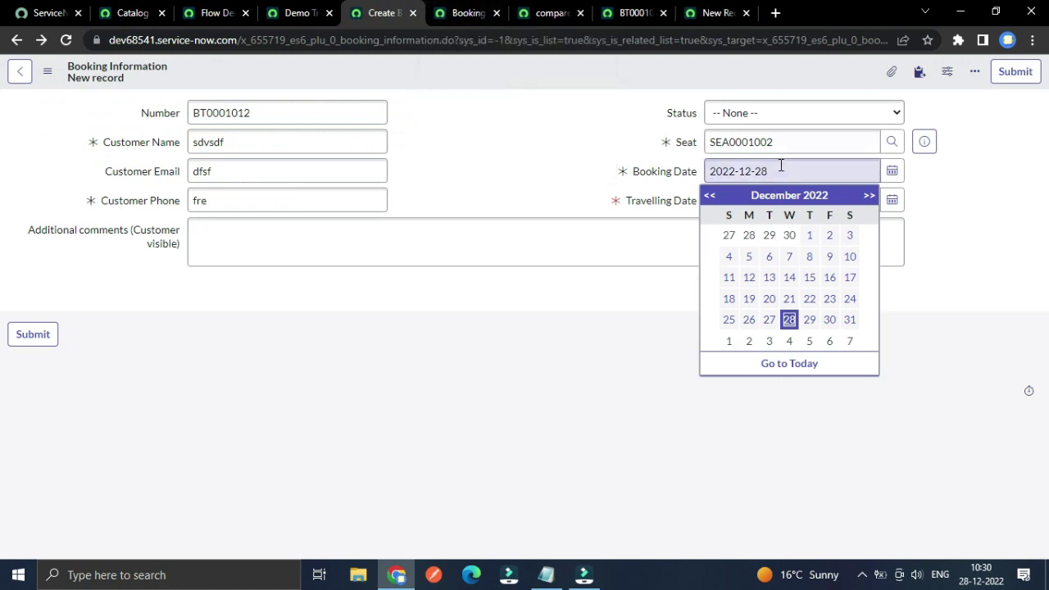
pyautogui.click(995, 197)
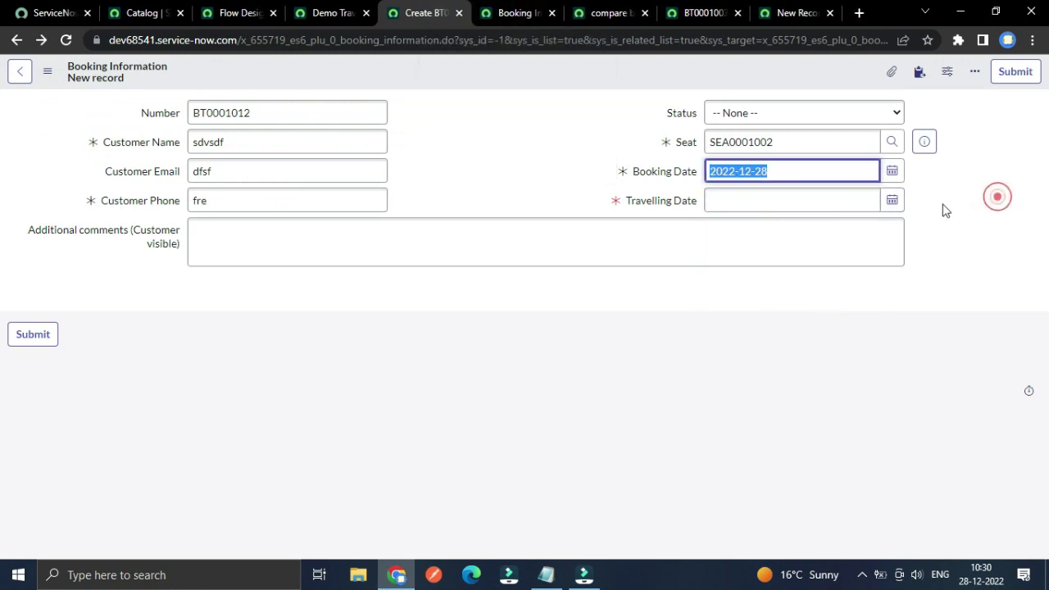
pyautogui.click(1000, 204)
pyautogui.click(891, 172)
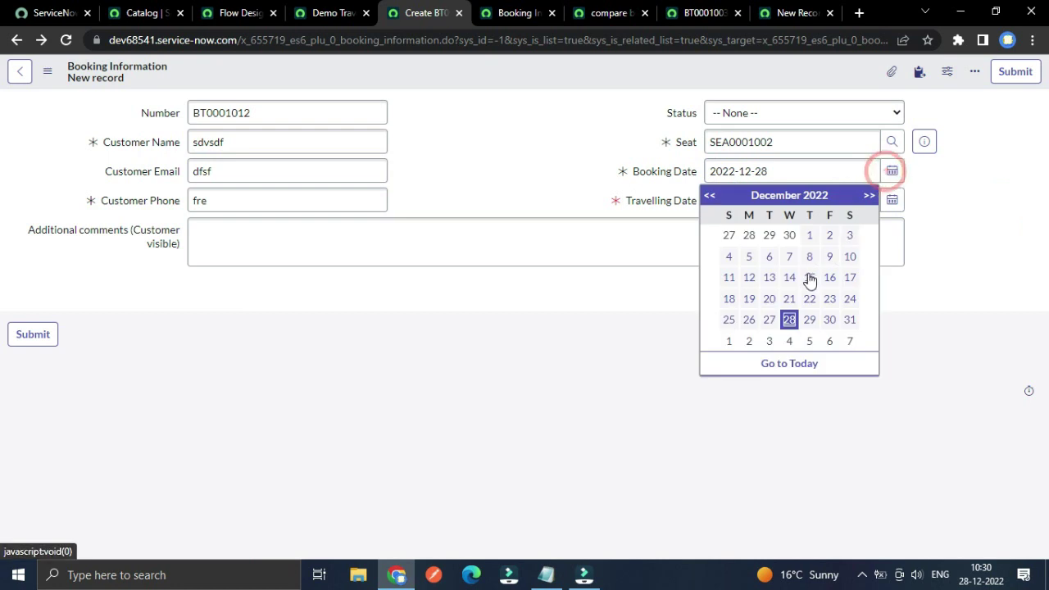
pyautogui.click(790, 277)
pyautogui.click(892, 205)
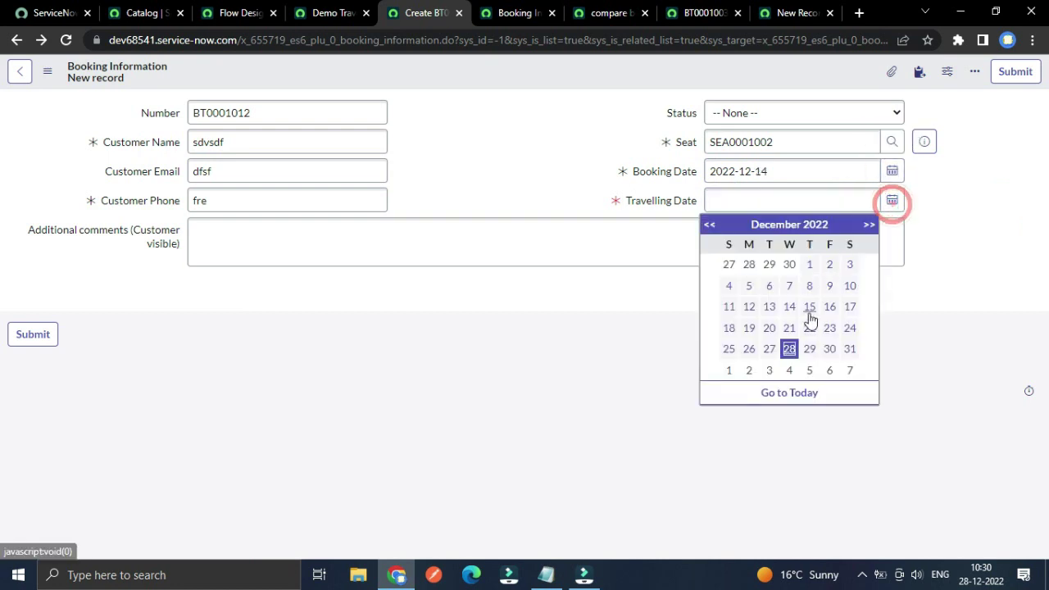
pyautogui.click(850, 330)
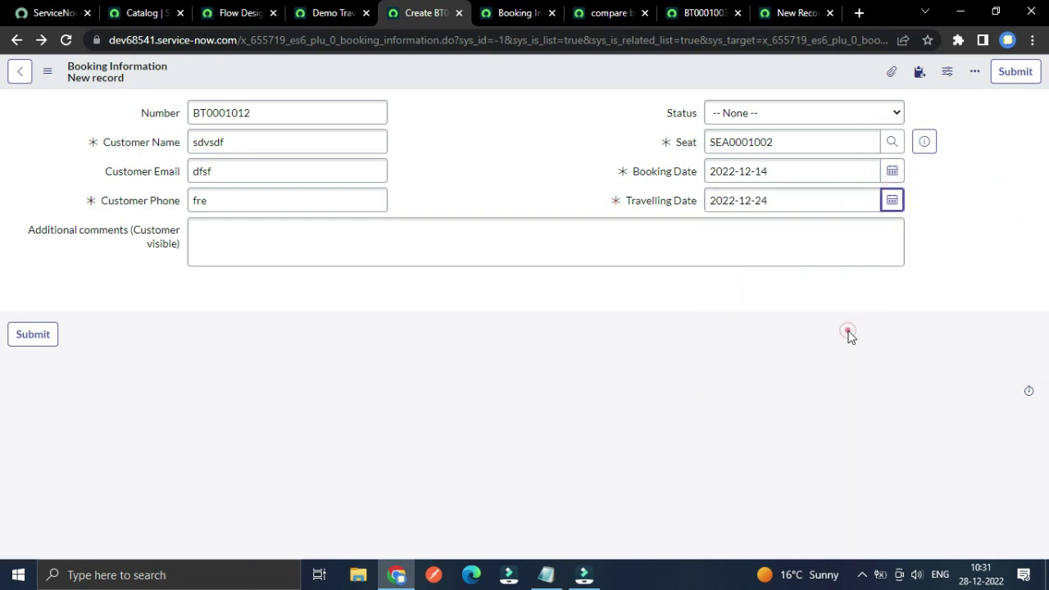
pyautogui.click(597, 333)
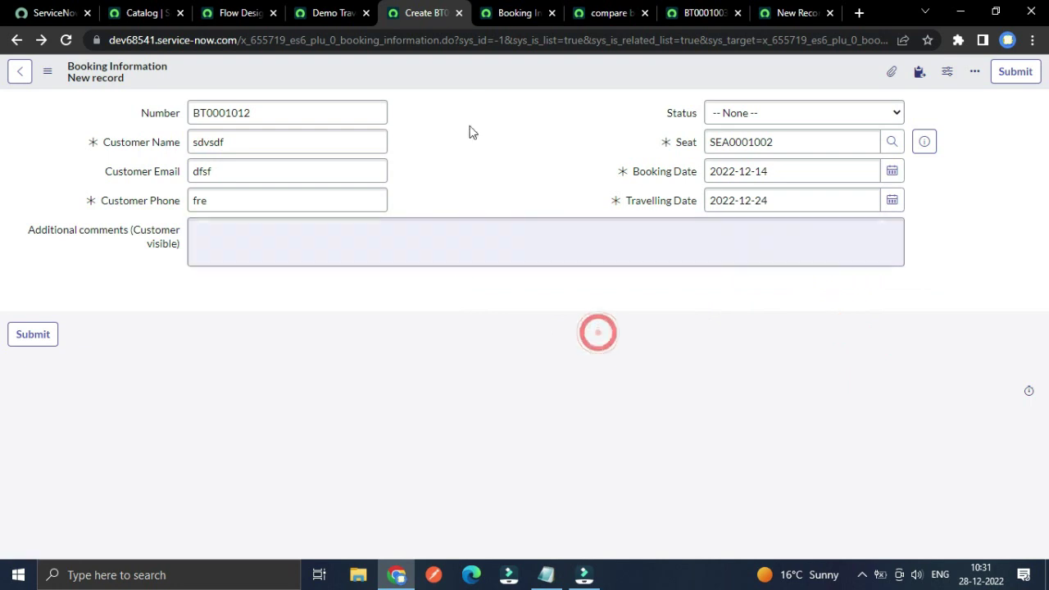
# - Save booking BT0001012 with status Booking Request from the form header menu
pyautogui.rightClick(461, 73)
pyautogui.click(475, 79)
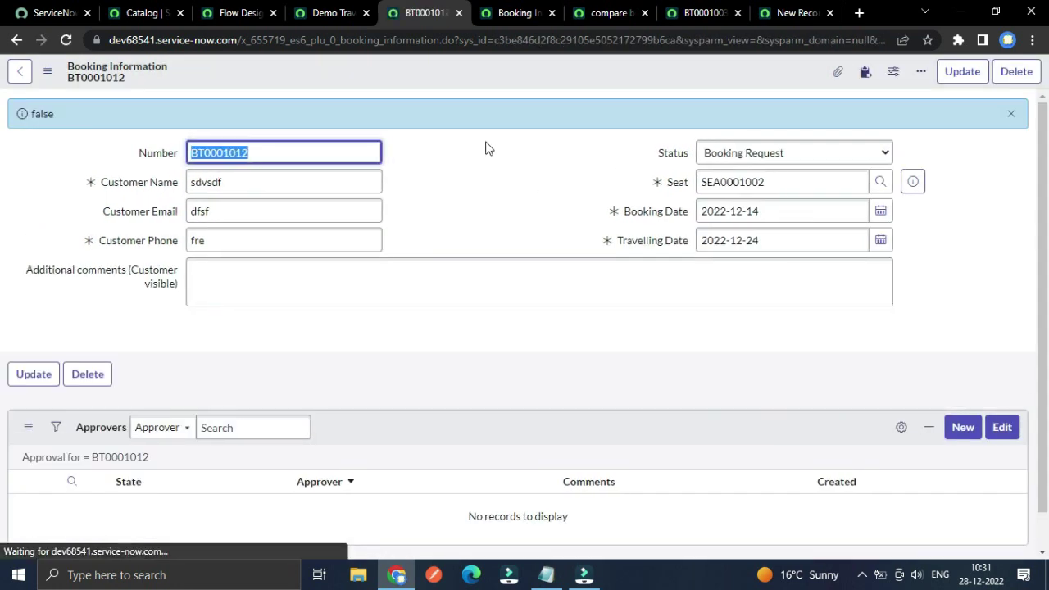
pyautogui.doubleClick(550, 198)
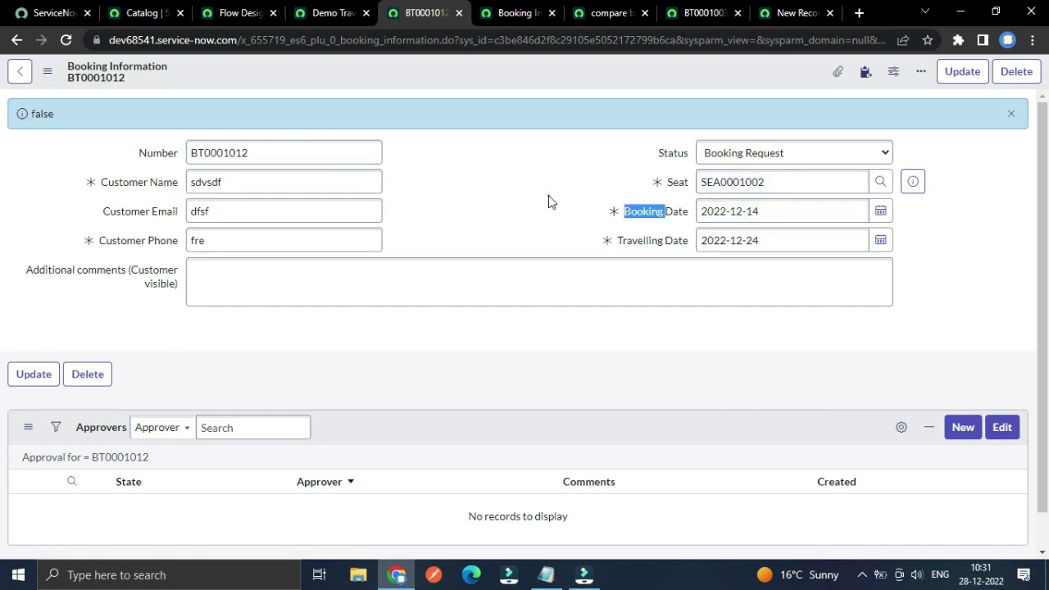
pyautogui.doubleClick(546, 195)
pyautogui.click(472, 209)
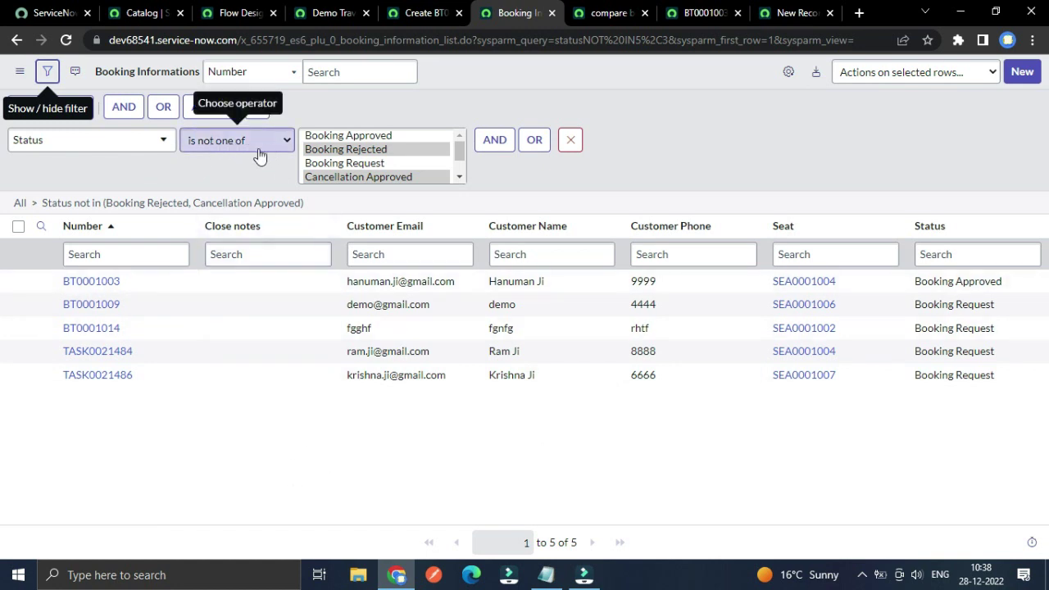
# - Scroll the filtered Booking Informations list to review its four Booking Request and one Approved bookings
pyautogui.scroll(-2, 399, 175)
pyautogui.scroll(1, 395, 174)
pyautogui.scroll(1, 396, 174)
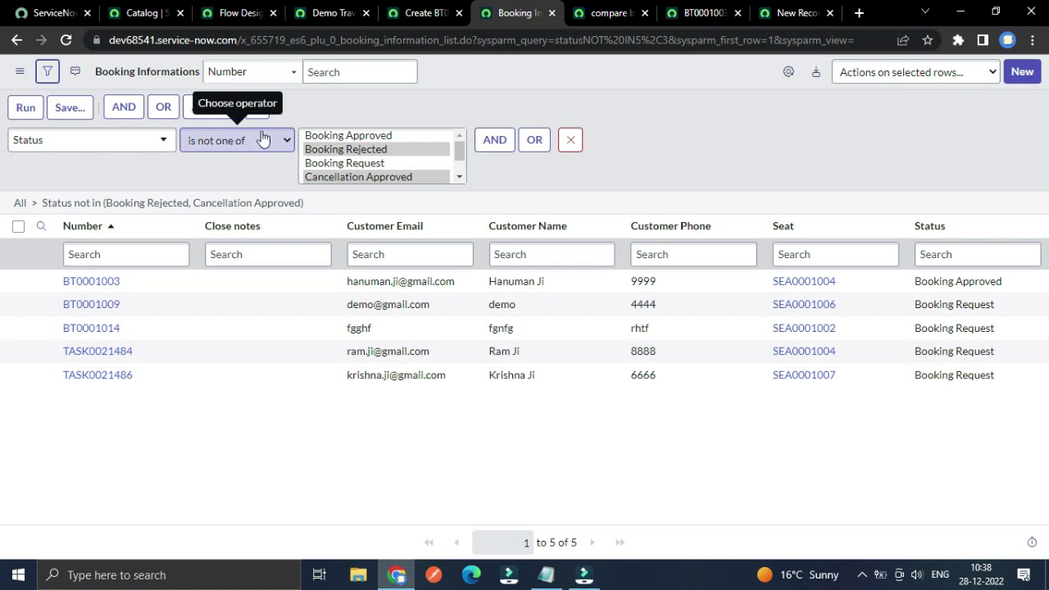
pyautogui.scroll(-2, 361, 164)
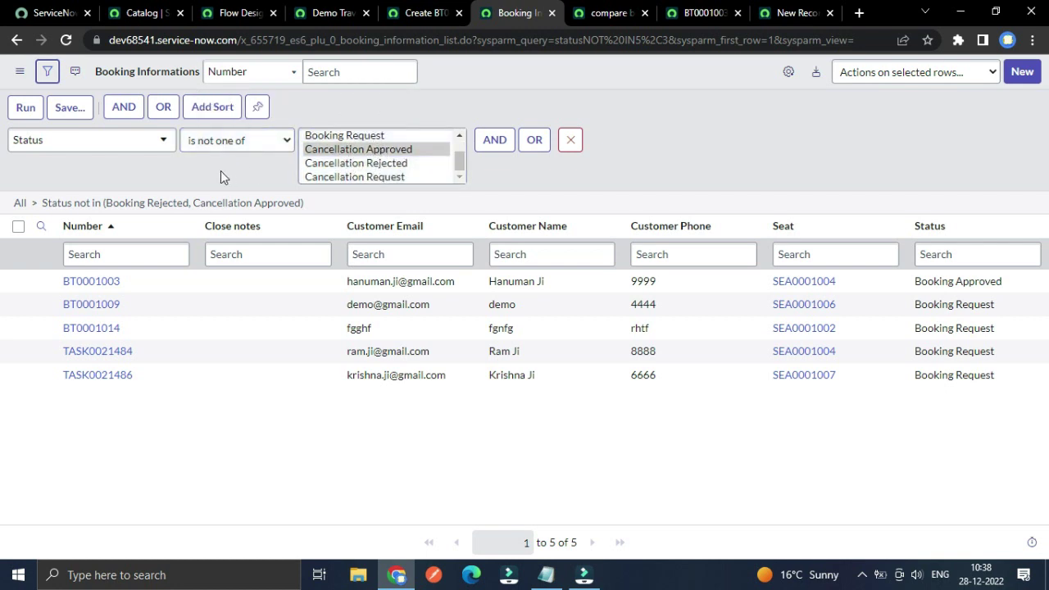
pyautogui.scroll(2, 342, 175)
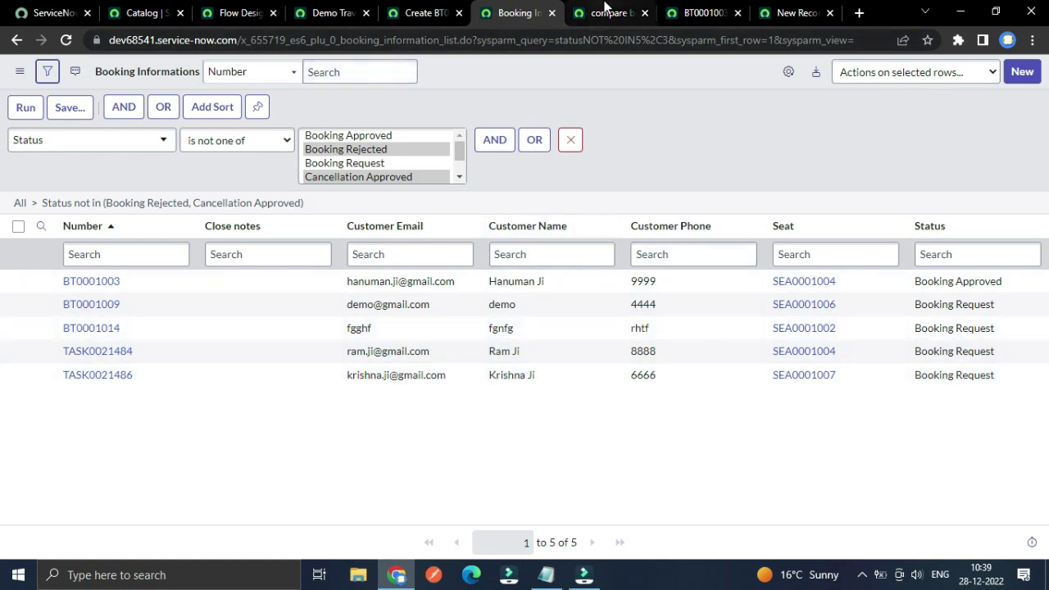
# - Expand the business rule script fullscreen and inspect getTotalSeatsBookedOnSameDate's statusNOTIN5,3 query
pyautogui.click(620, 16)
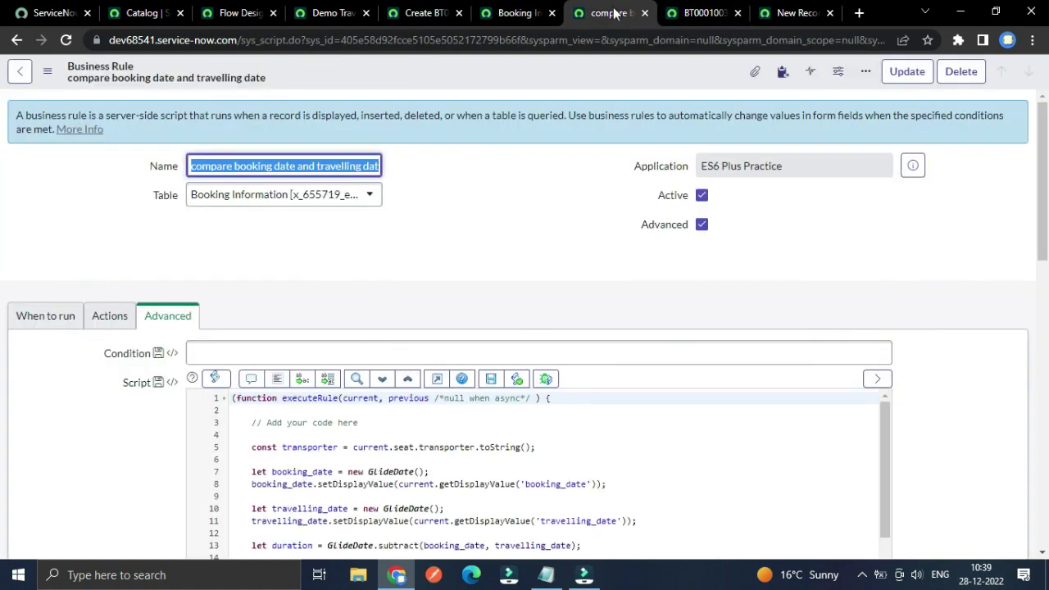
pyautogui.click(437, 379)
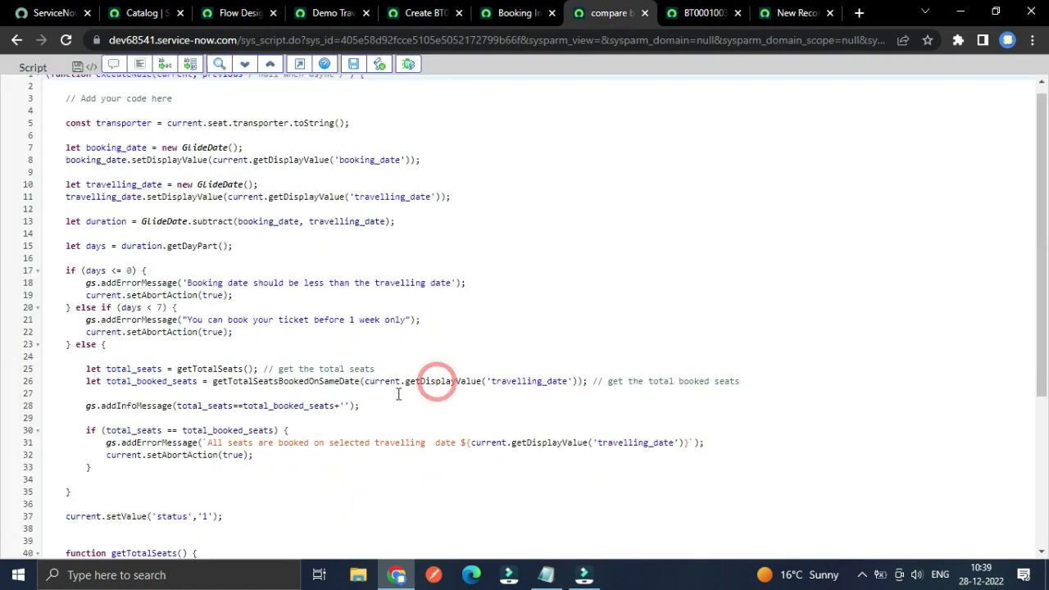
pyautogui.scroll(-3, 418, 382)
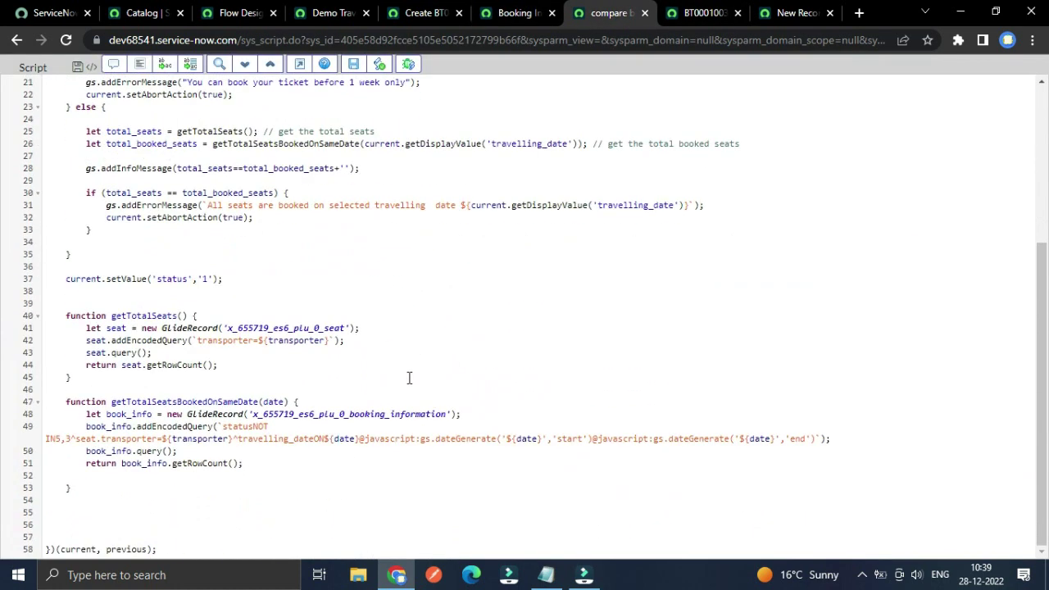
pyautogui.click(233, 401)
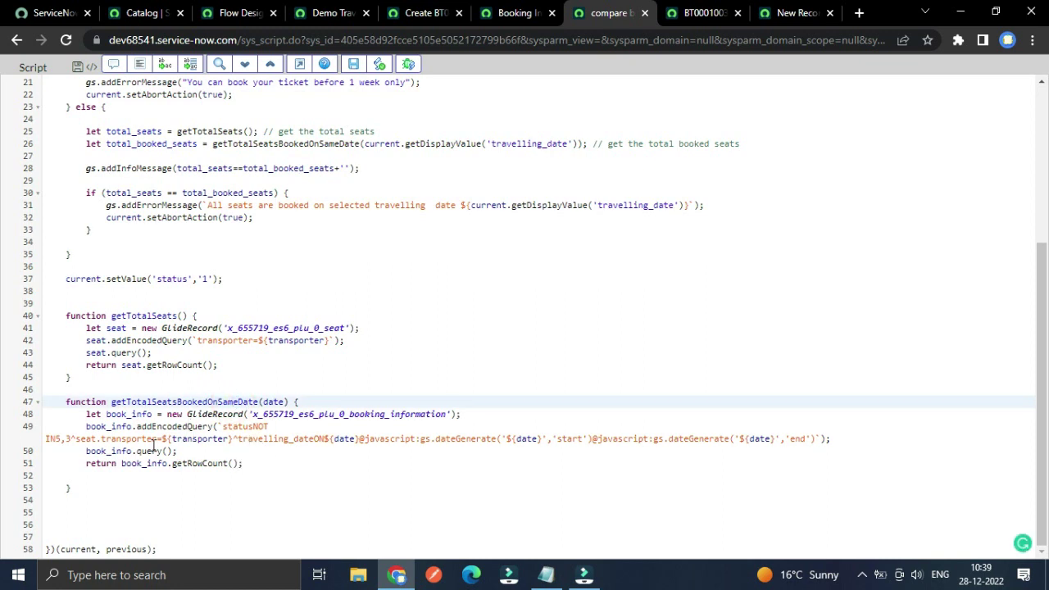
pyautogui.click(254, 464)
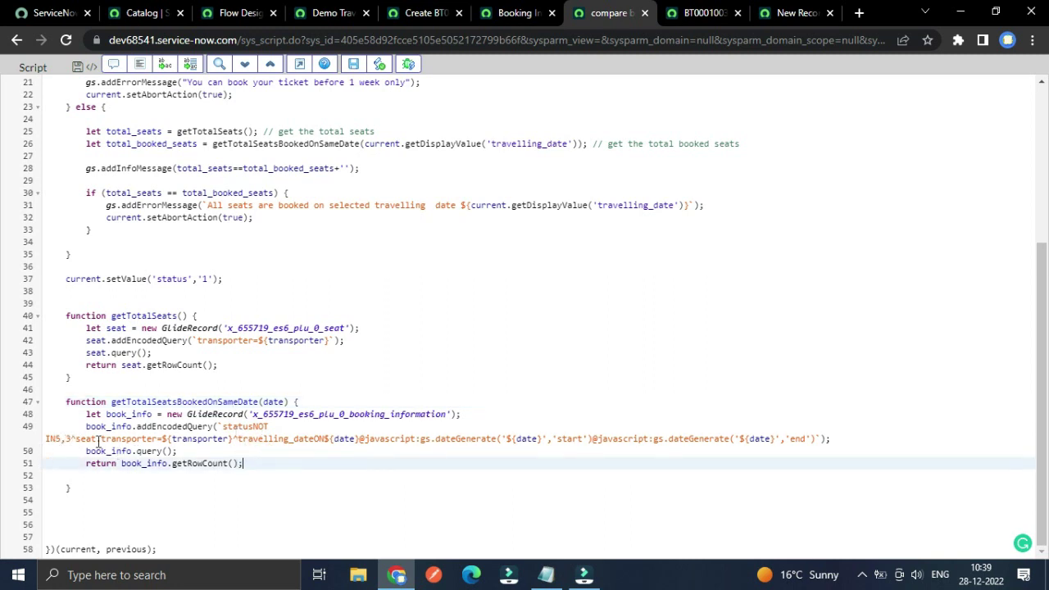
# - Save test booking BT0001015 for 2022-12-24, see it refused as all seats booked, and dismiss the messages
pyautogui.click(520, 12)
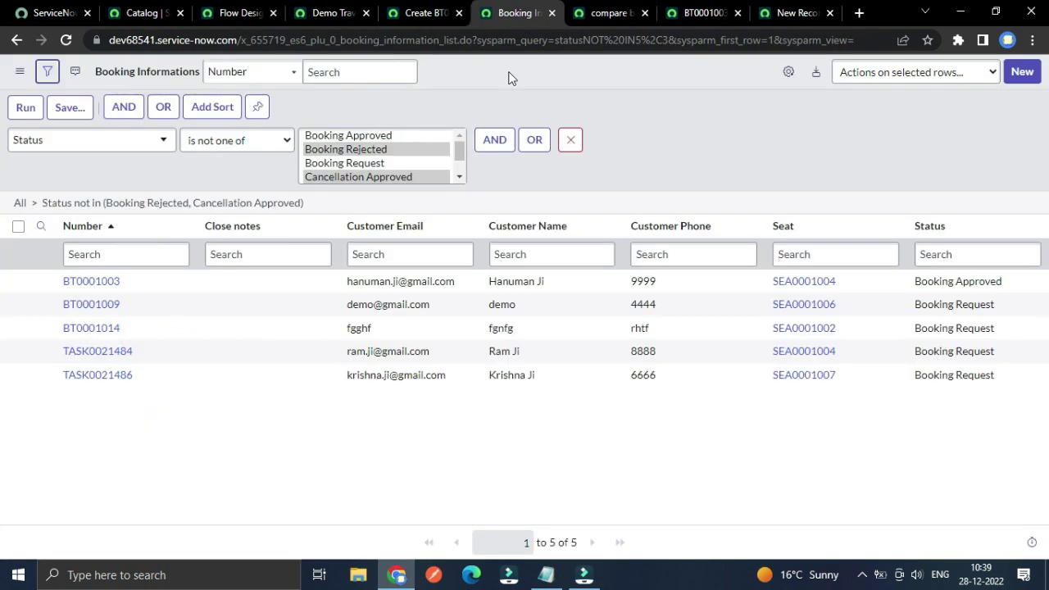
pyautogui.click(413, 13)
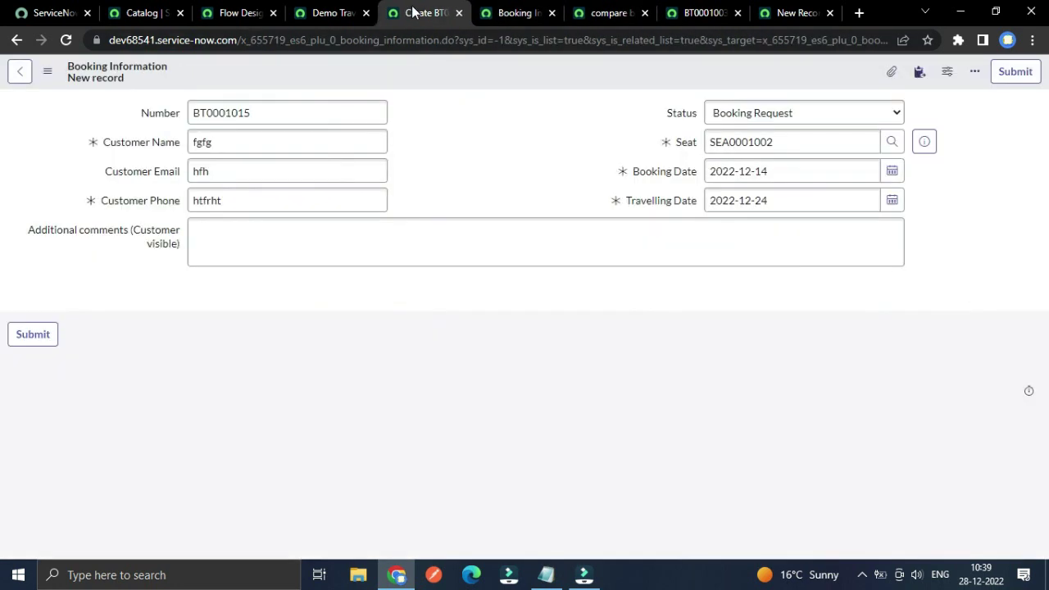
pyautogui.rightClick(462, 66)
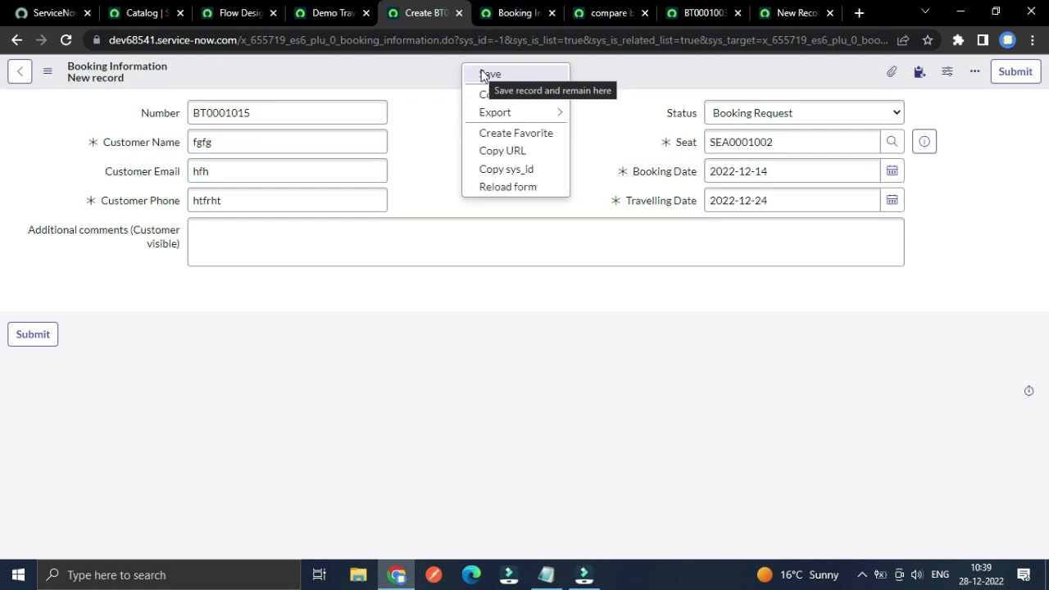
pyautogui.click(489, 73)
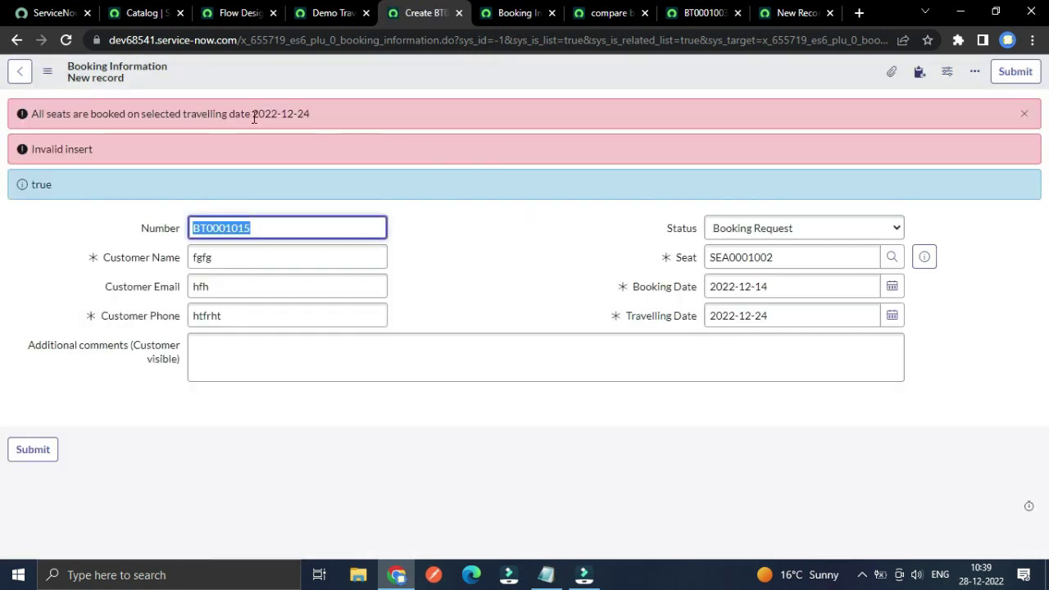
pyautogui.click(1024, 113)
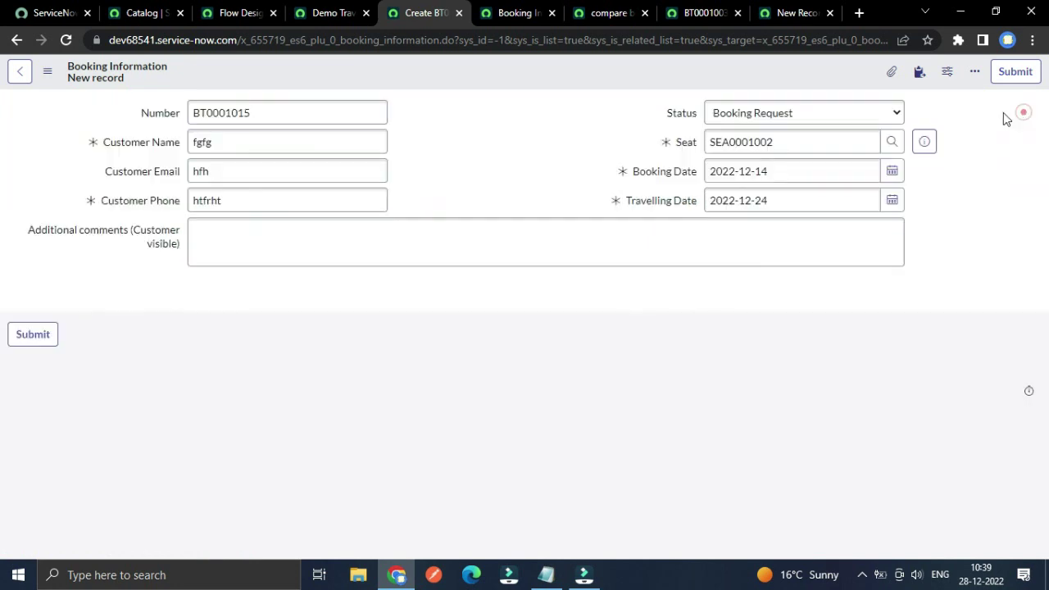
# - Check the Demo Travelling transporter's bookings, then review the use-case notes in Notepad
pyautogui.click(332, 12)
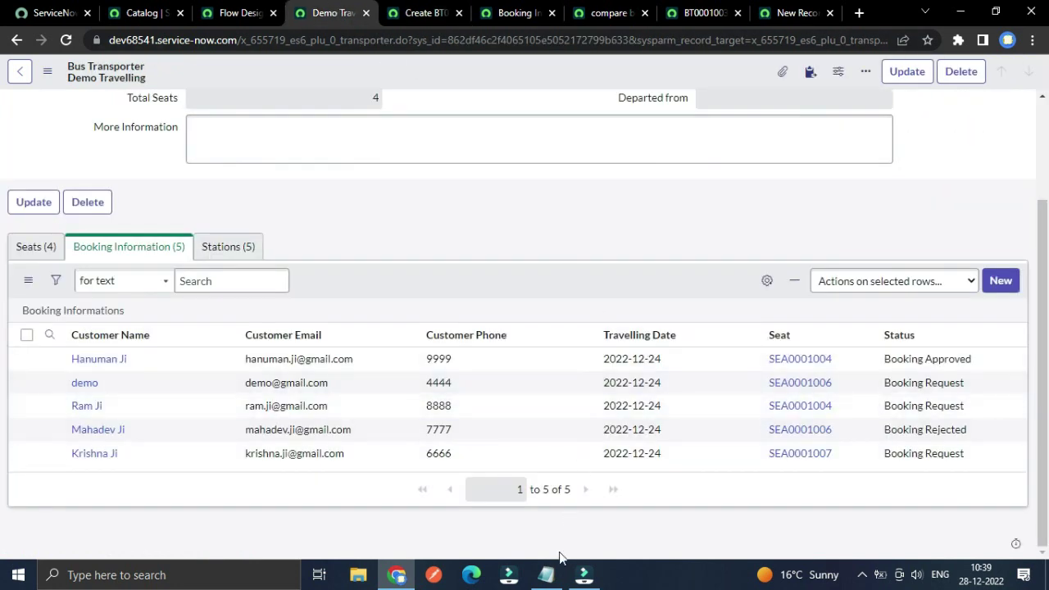
pyautogui.click(546, 575)
pyautogui.scroll(1, 479, 376)
pyautogui.scroll(1, 478, 376)
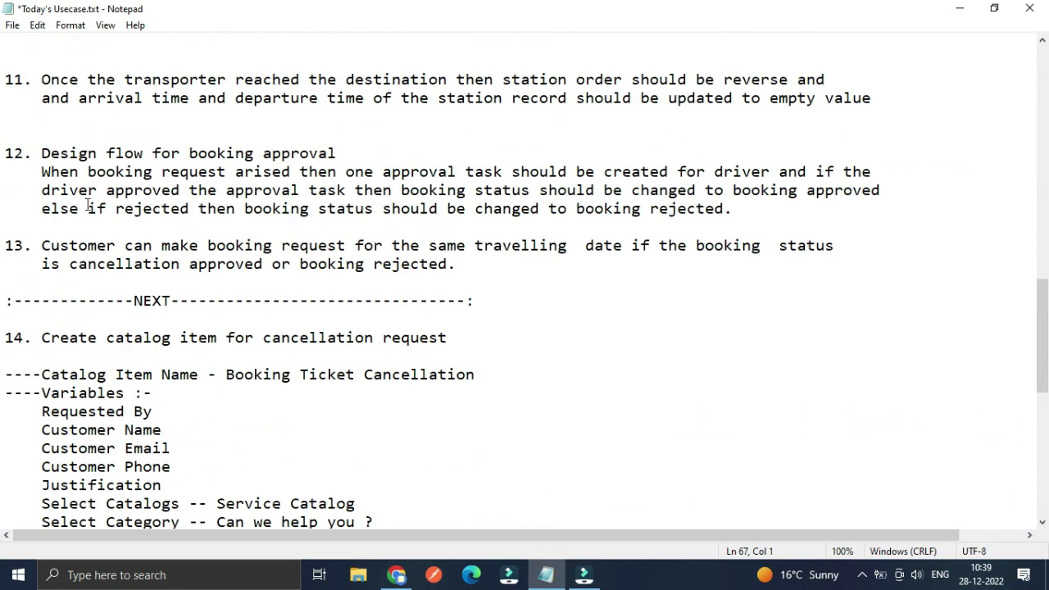
pyautogui.scroll(-1, 88, 206)
pyautogui.scroll(-1, 87, 204)
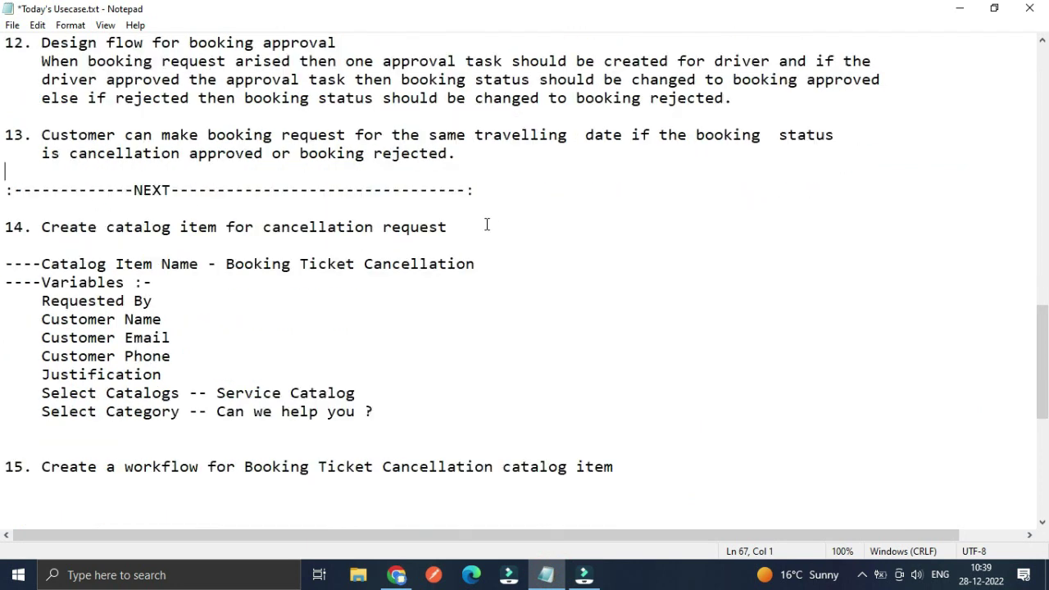